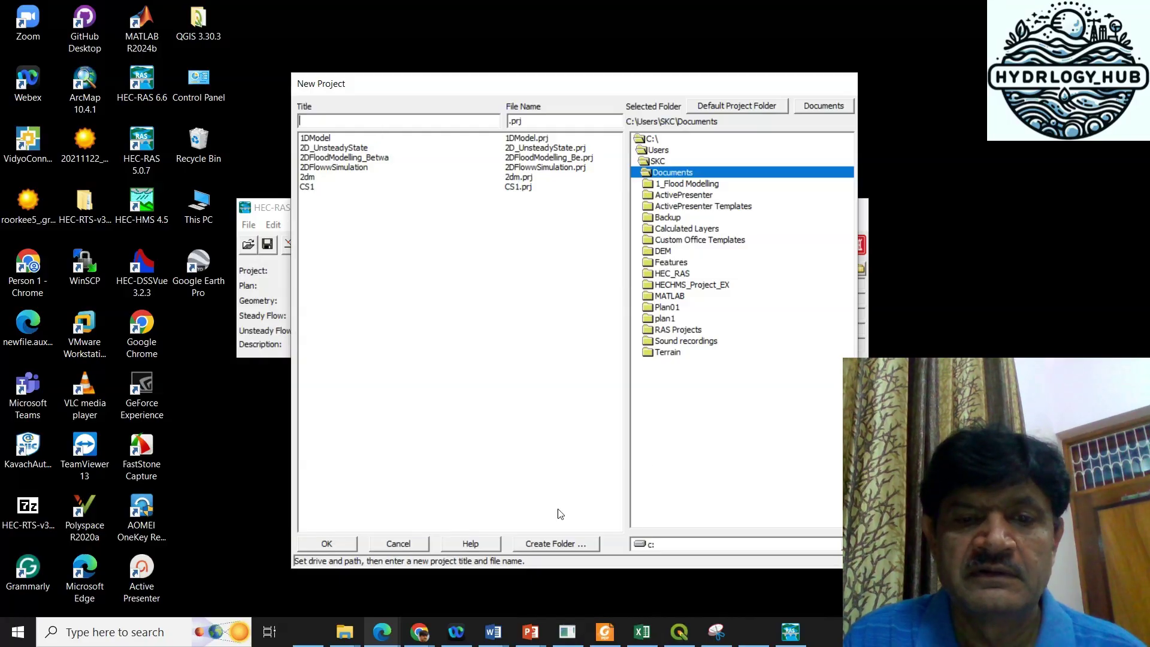
Step: Set the new project's location to the 1_Dambreak_Hyderabad folder on the d: drive
click(551, 546)
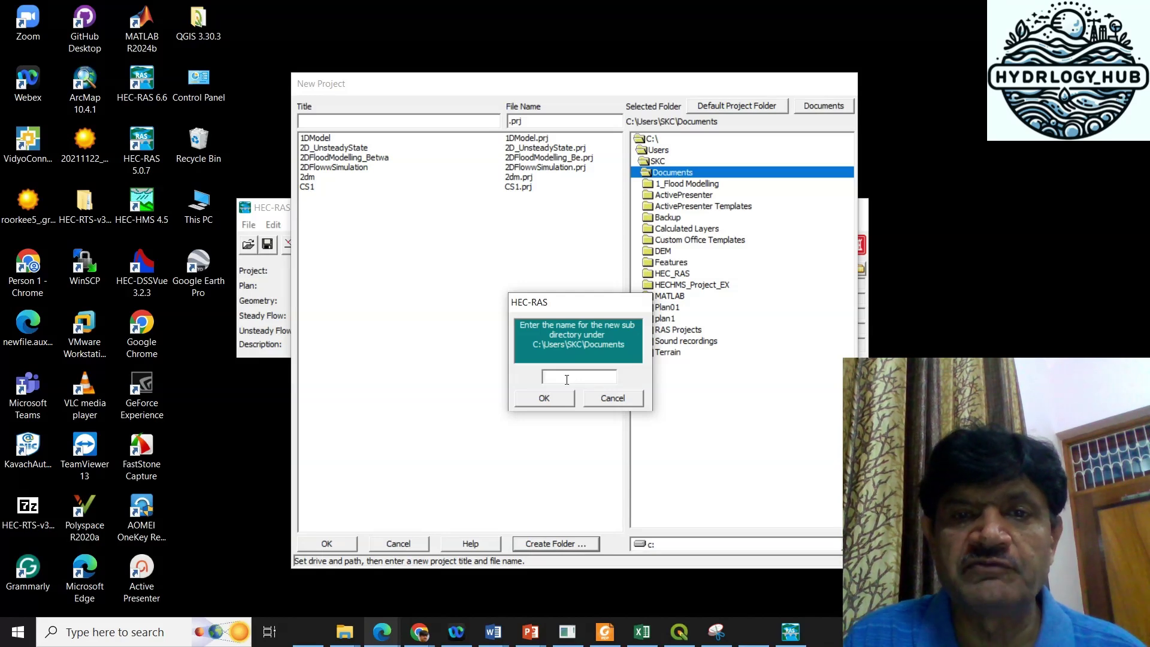
click(617, 399)
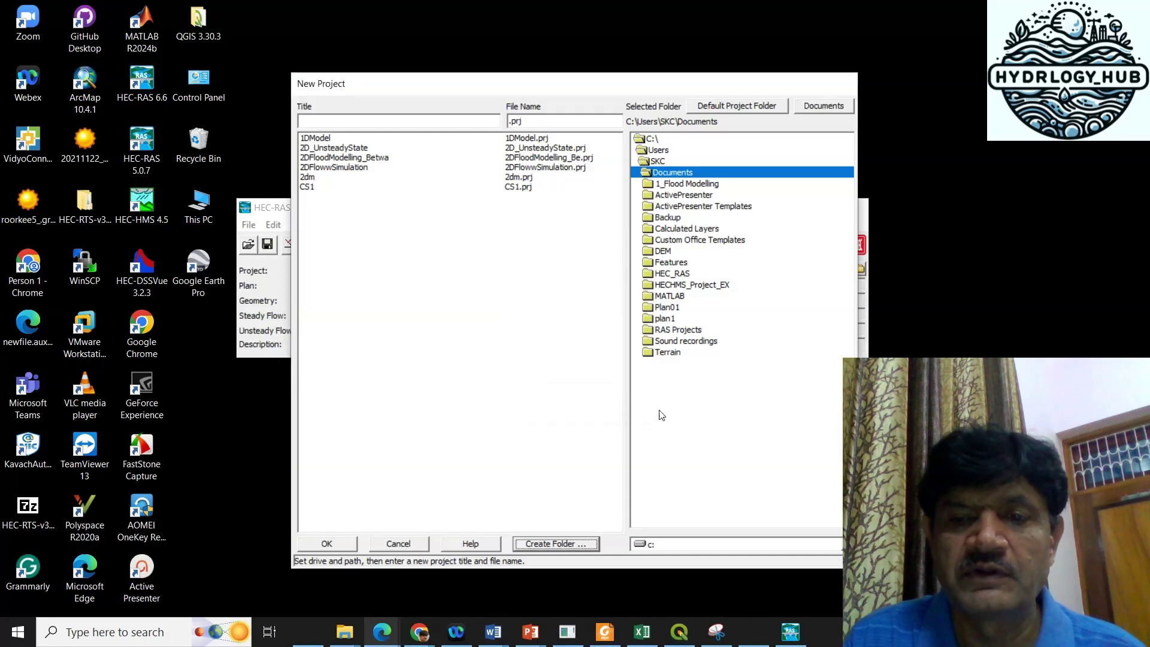
click(695, 544)
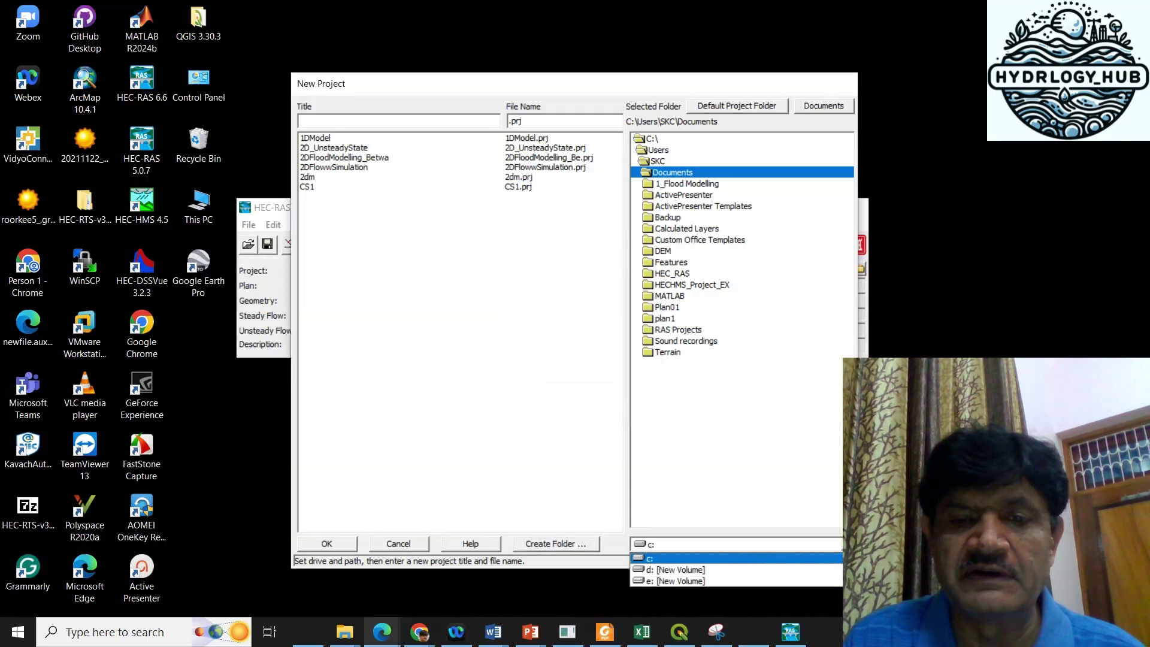
click(680, 570)
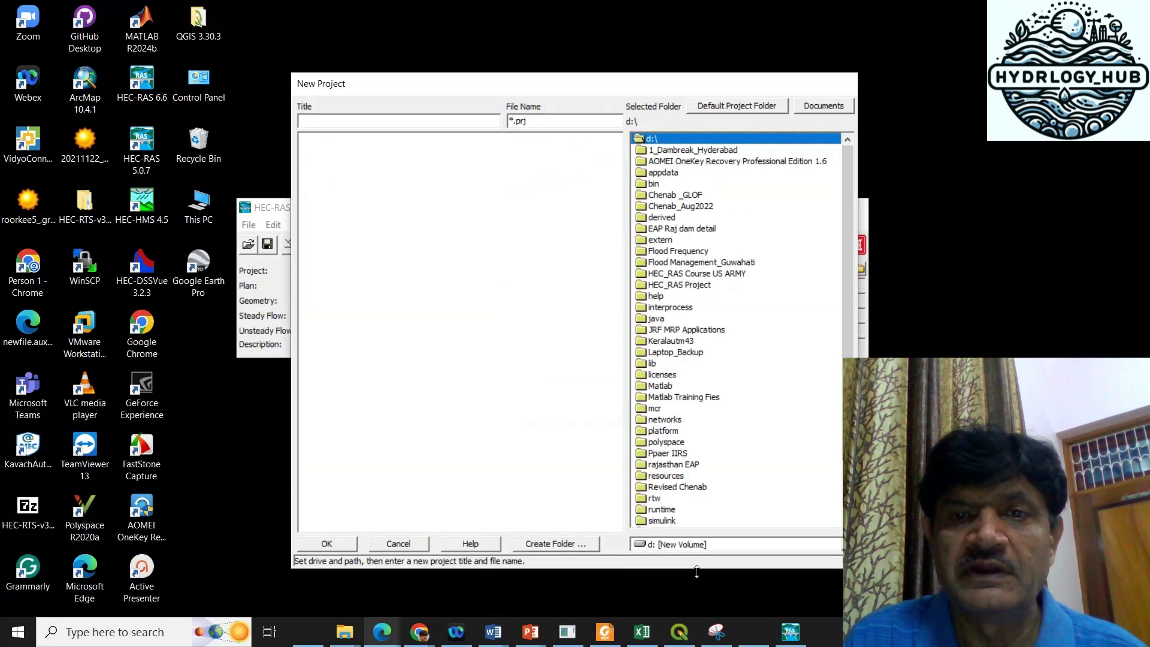
double_click(714, 152)
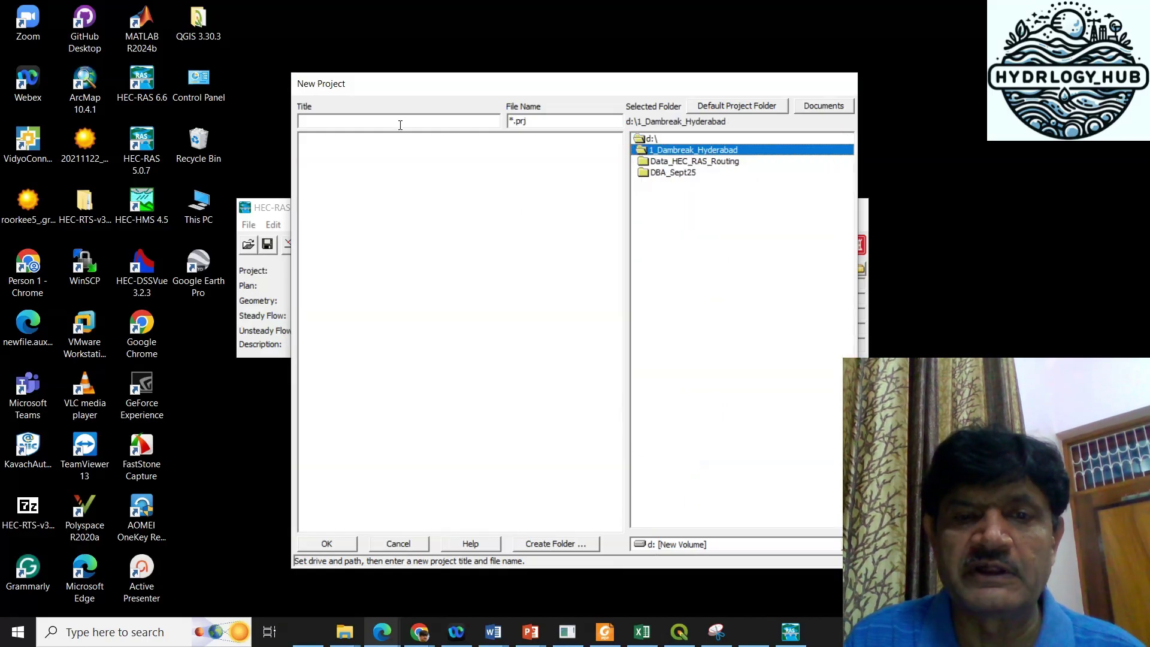
Step: Create a subfolder named DBA1 under d:\1_Dambreak_Hyderabad for the new project
click(557, 543)
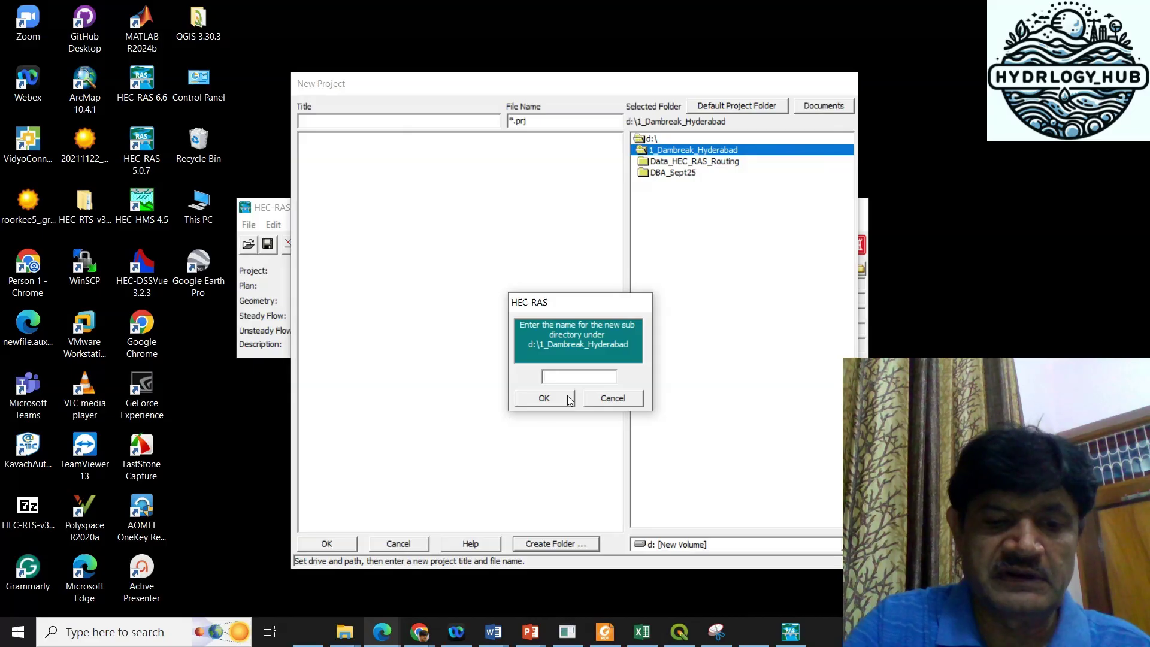
text(D)
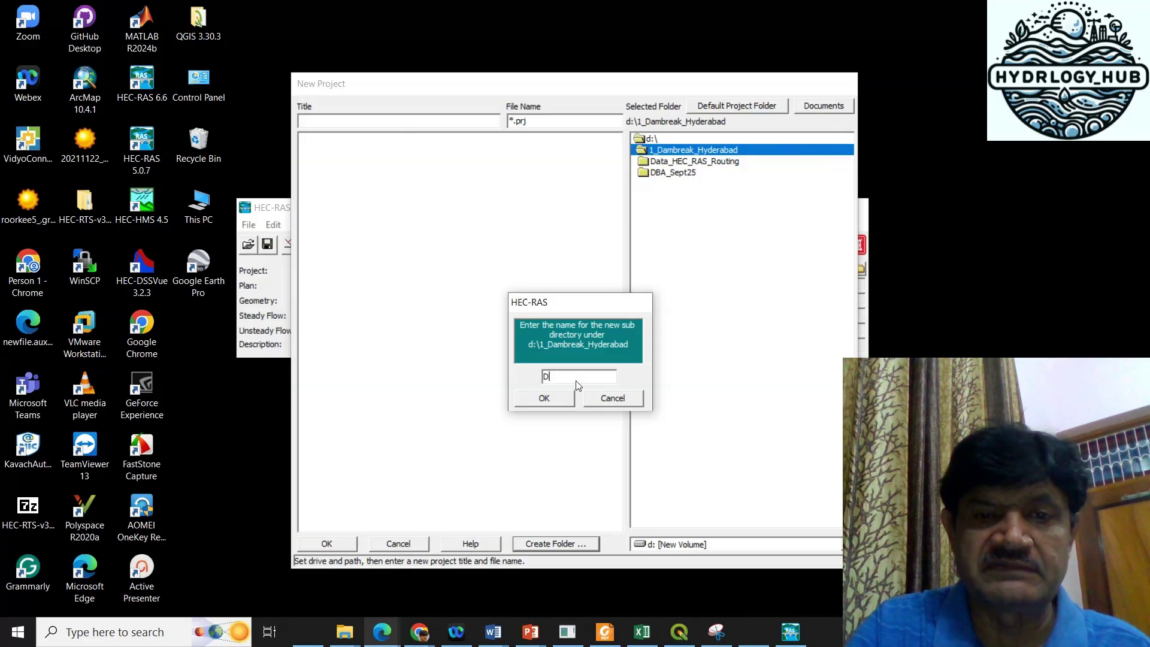
text(BA)
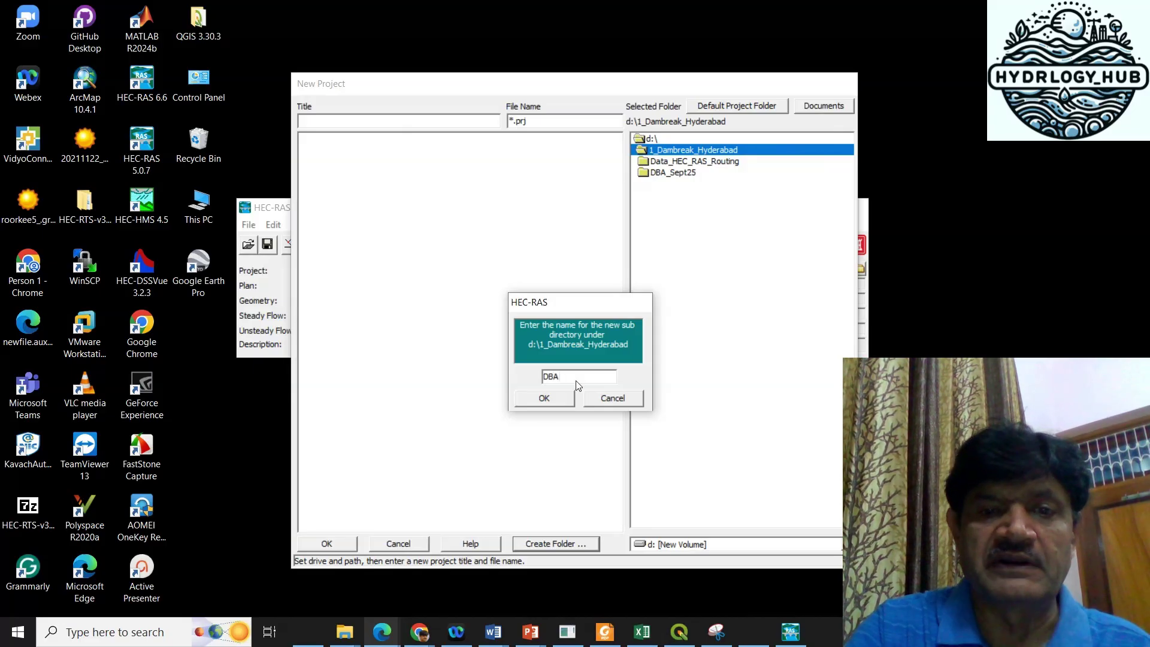
key(Return)
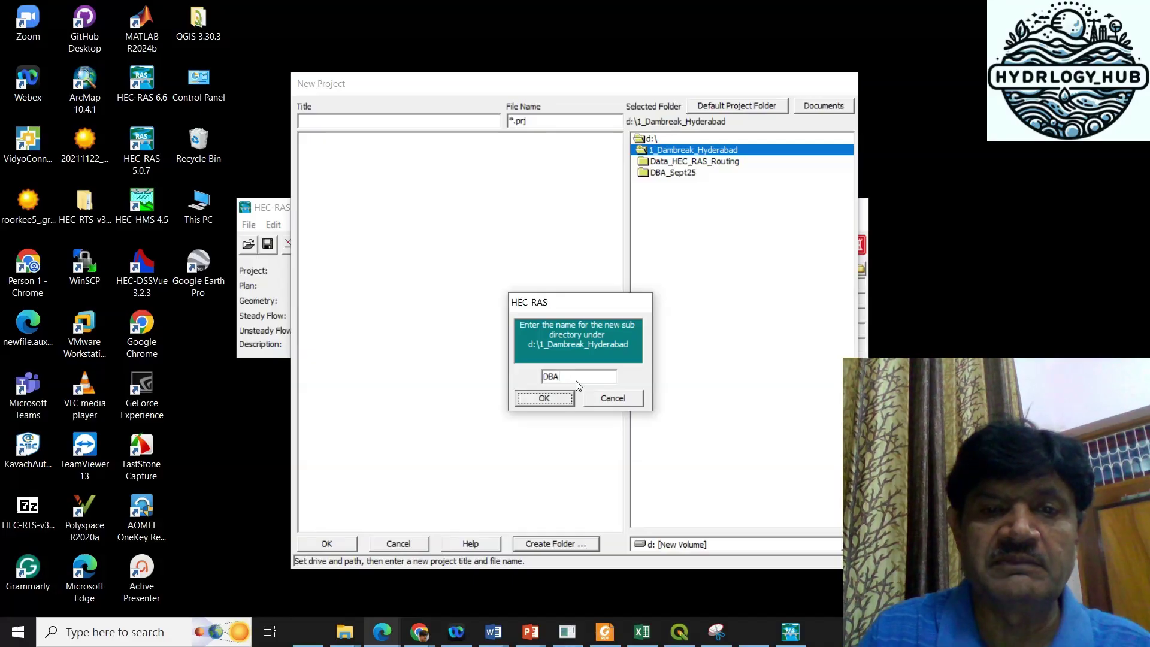
click(597, 380)
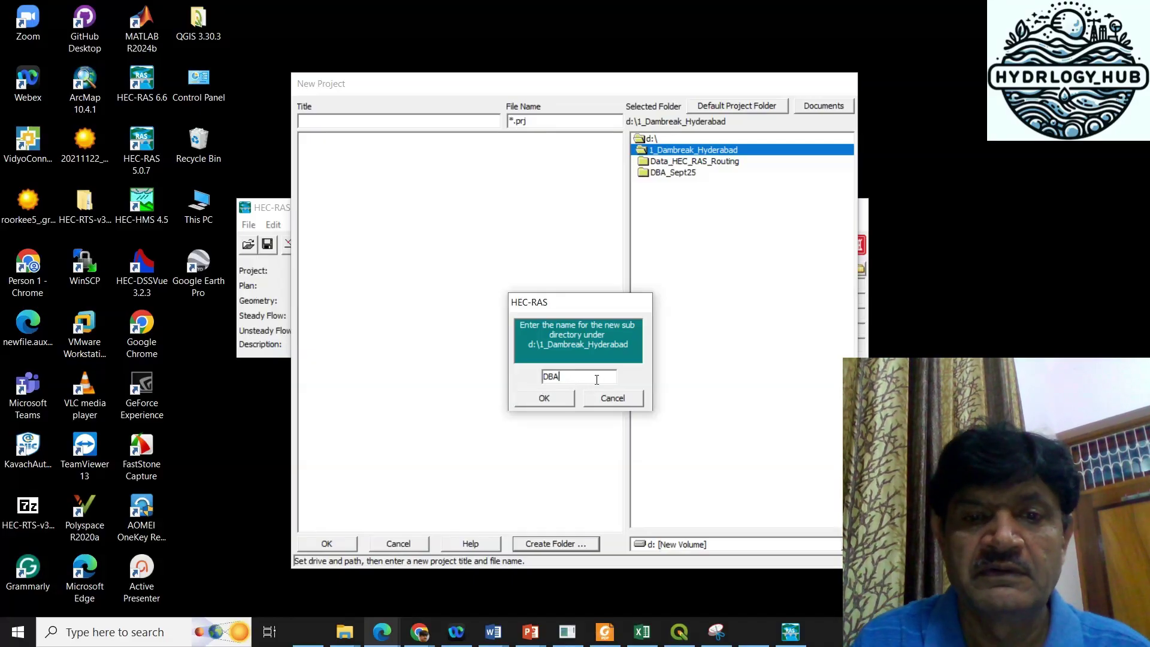
text(1)
click(547, 398)
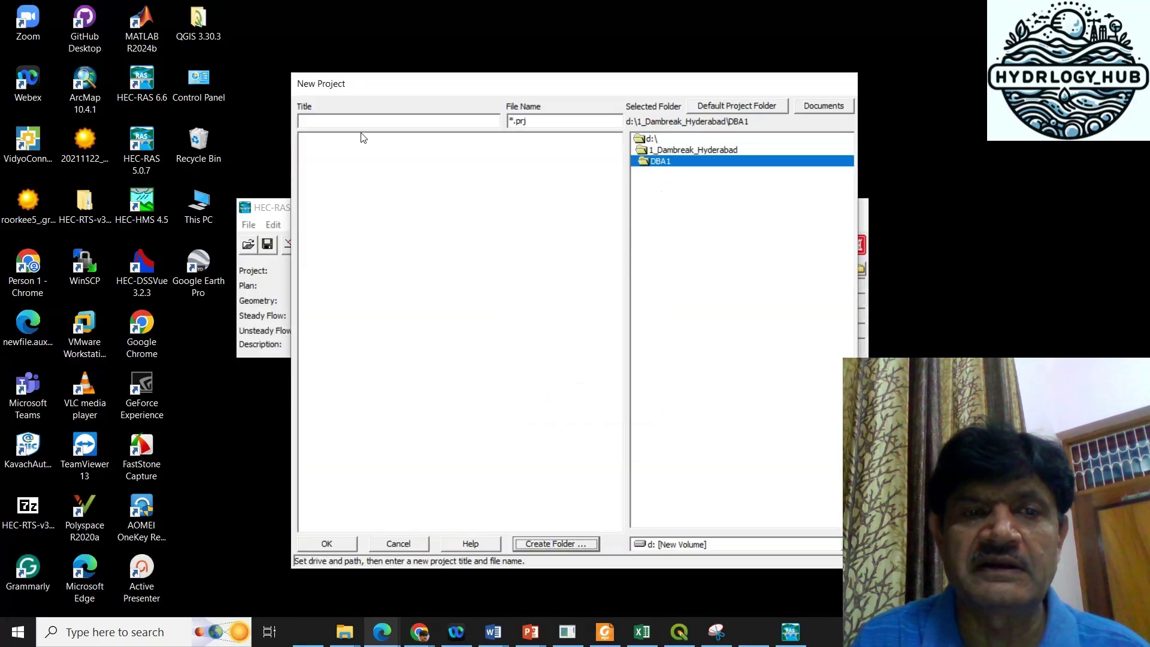
Step: Title the new project DBA and create it with the file name DBA.prj in the DBA1 folder
click(373, 122)
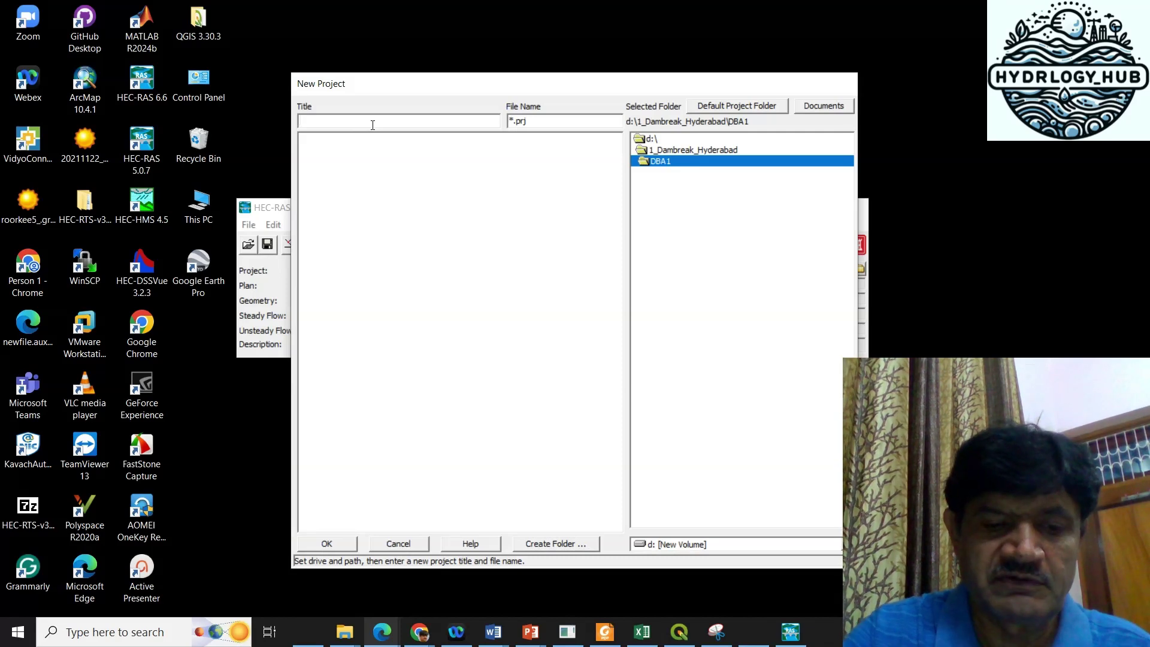
text(DB)
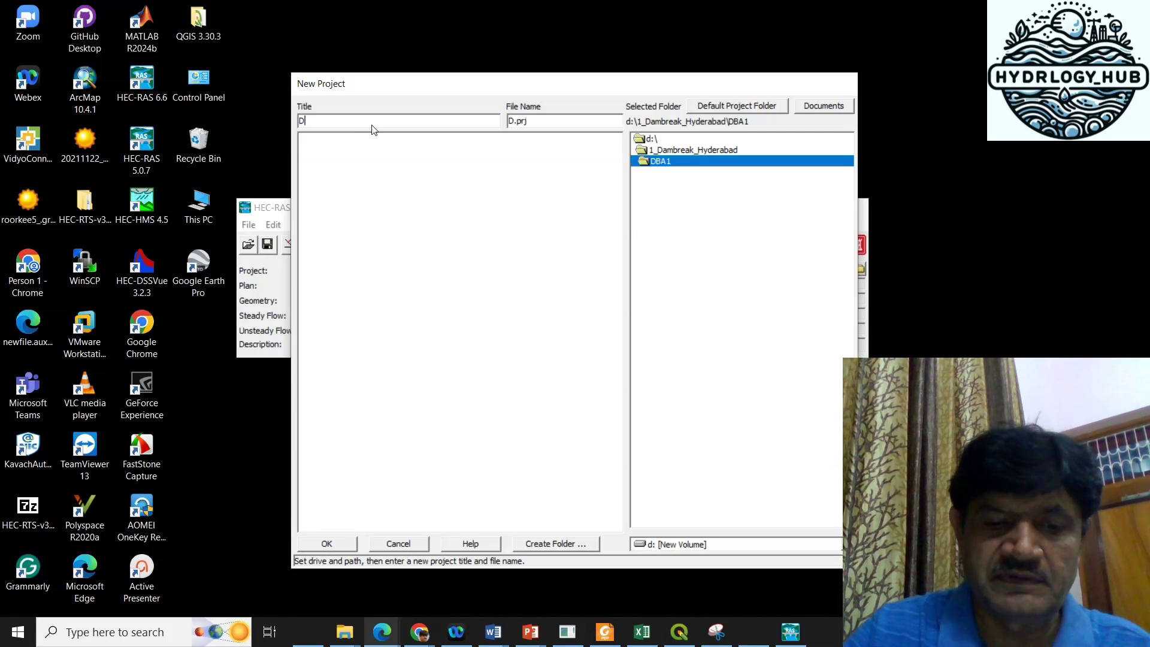
key(BackSpace)
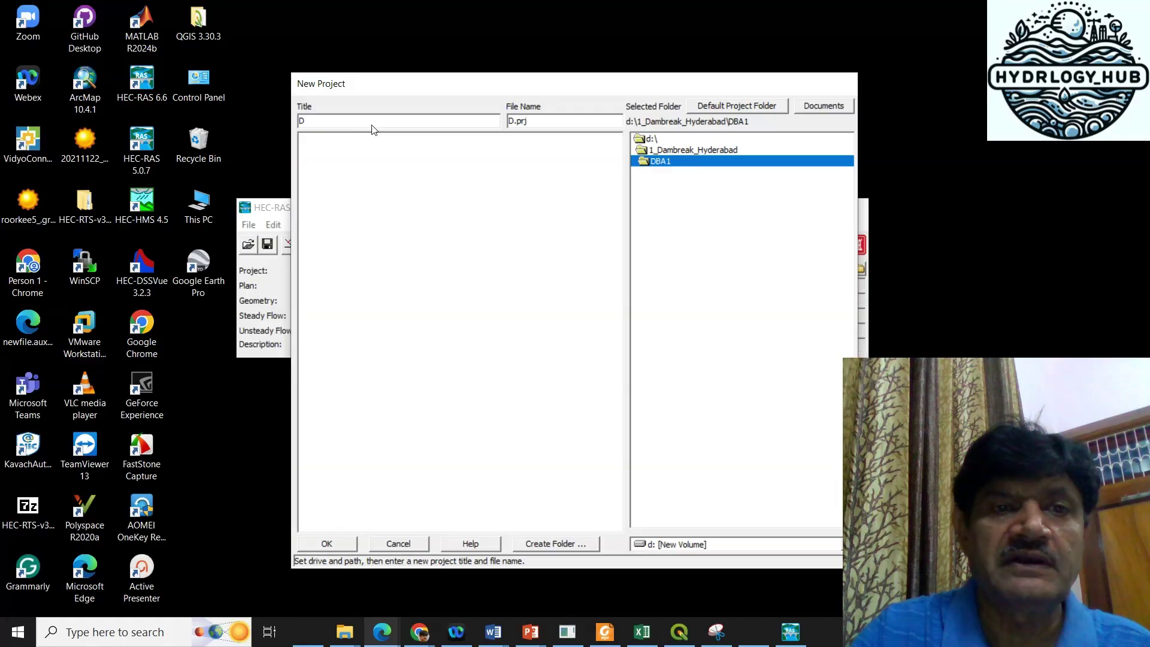
text(BA)
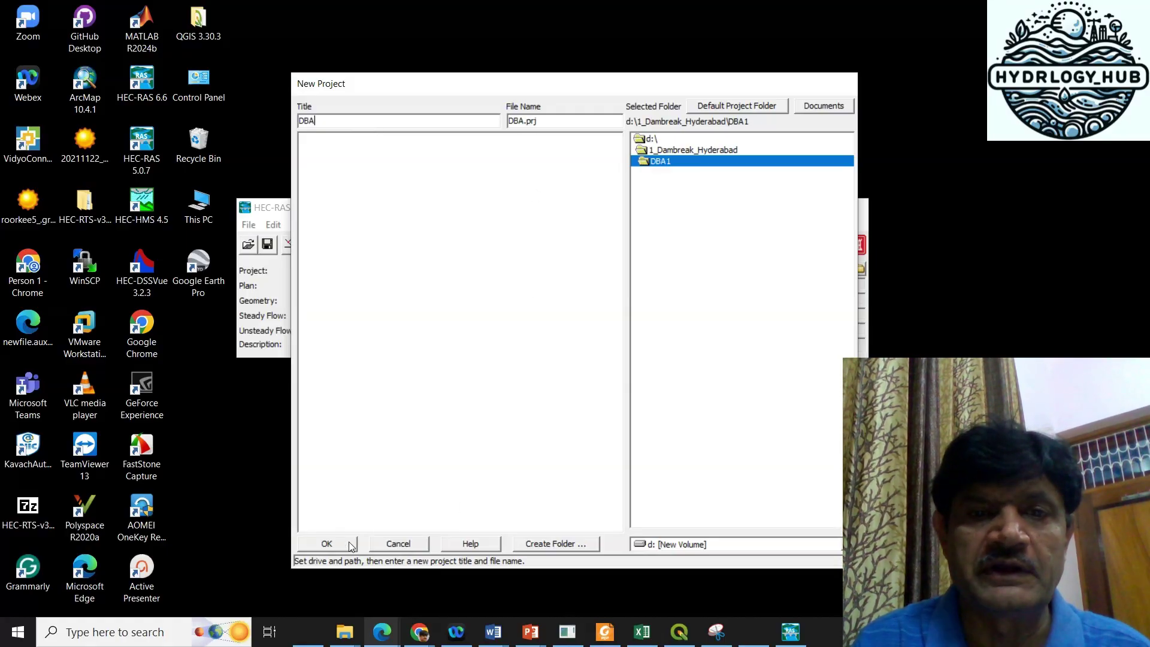
click(329, 542)
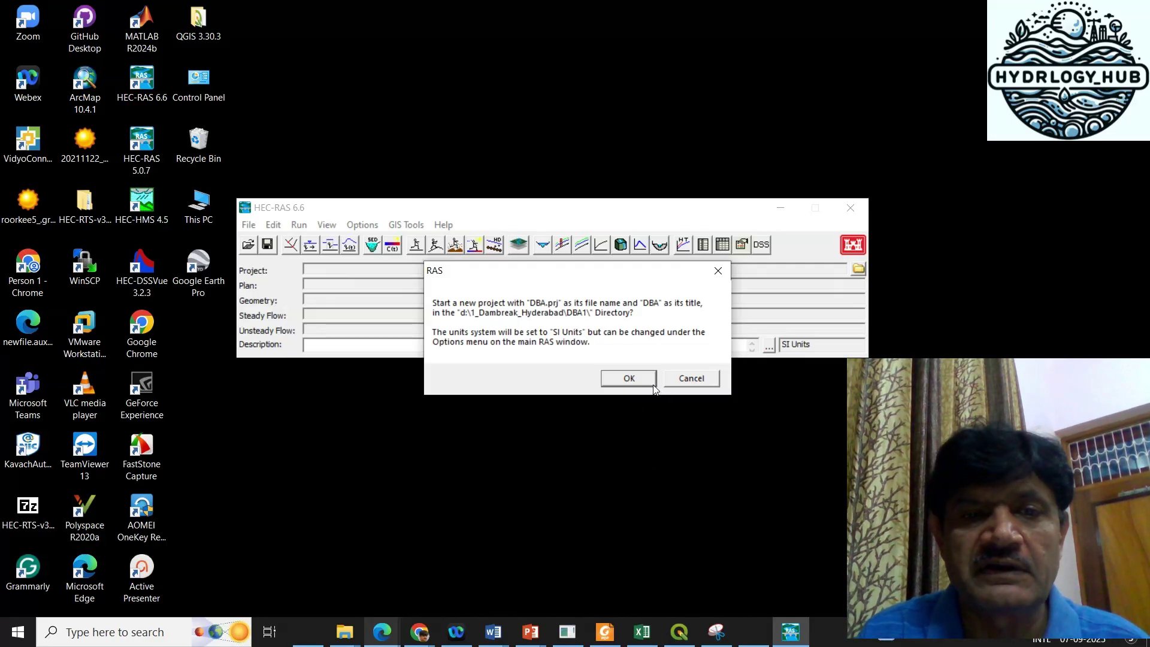
click(628, 378)
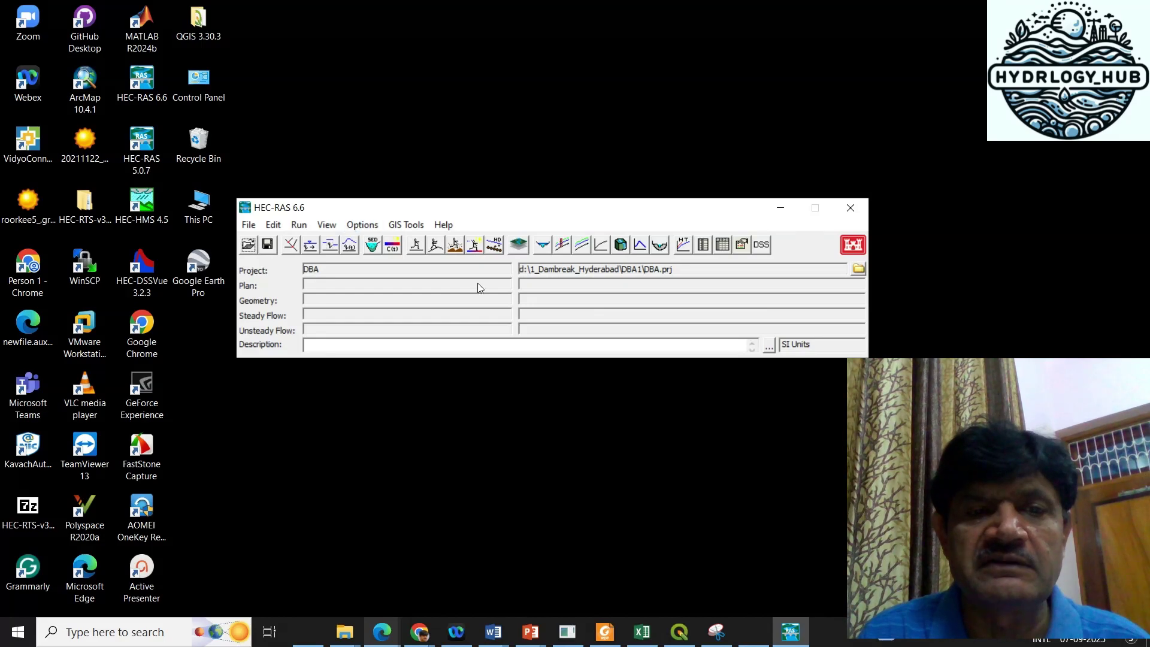
Step: Confirm System International (Metric System) as the project's units system
click(363, 225)
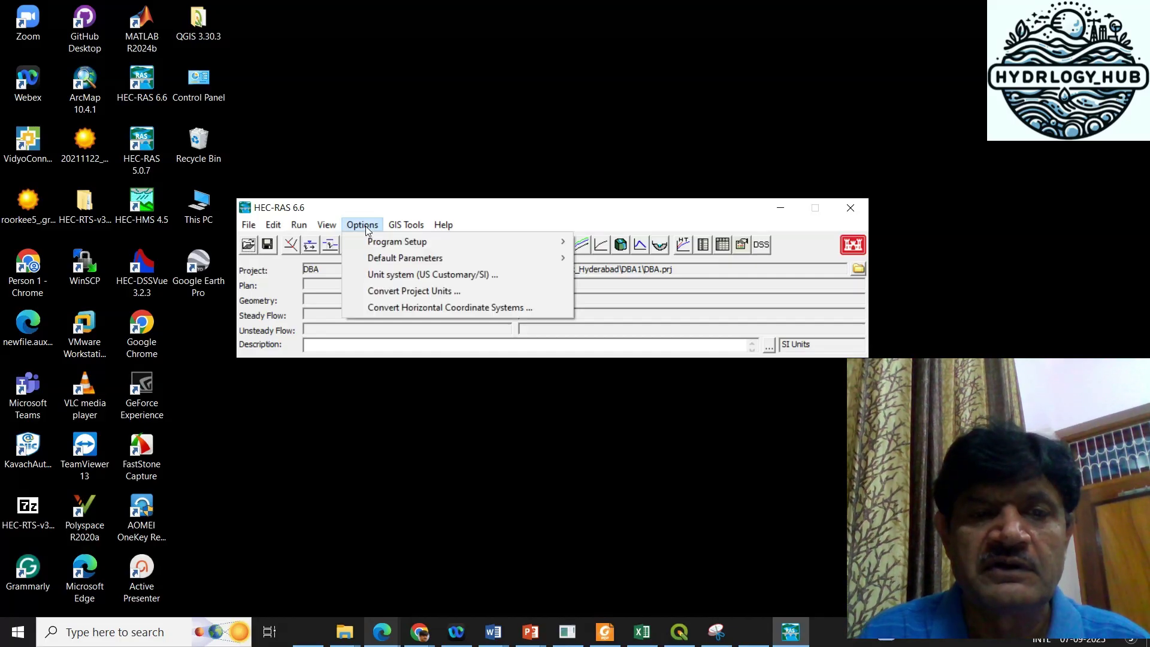
click(437, 275)
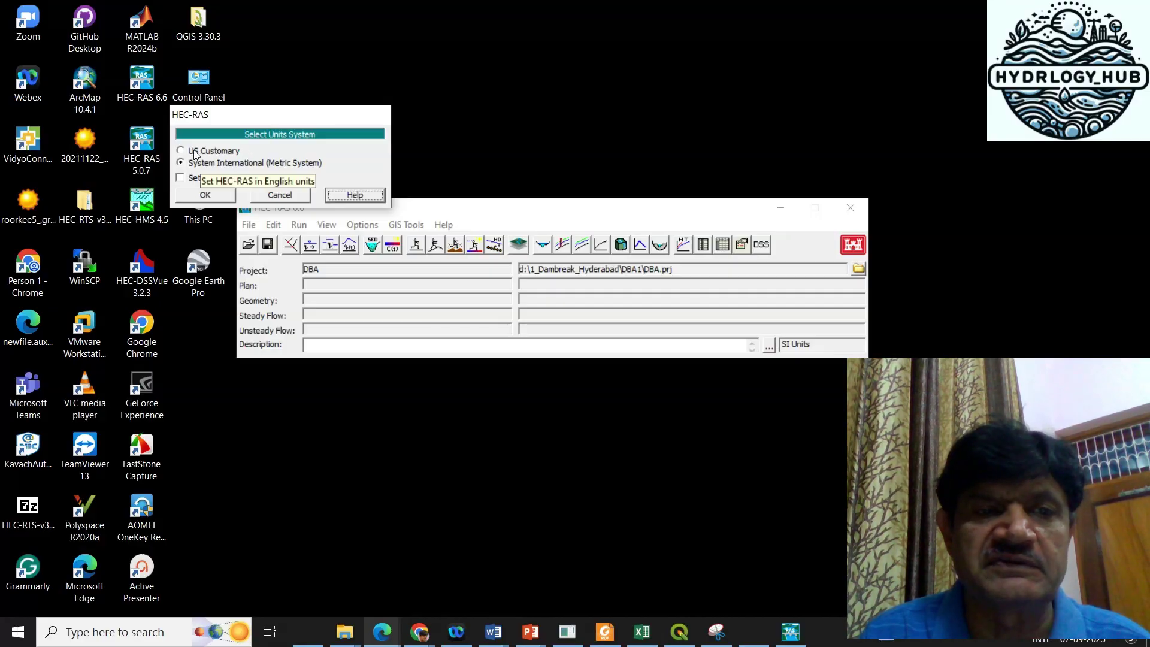
click(213, 199)
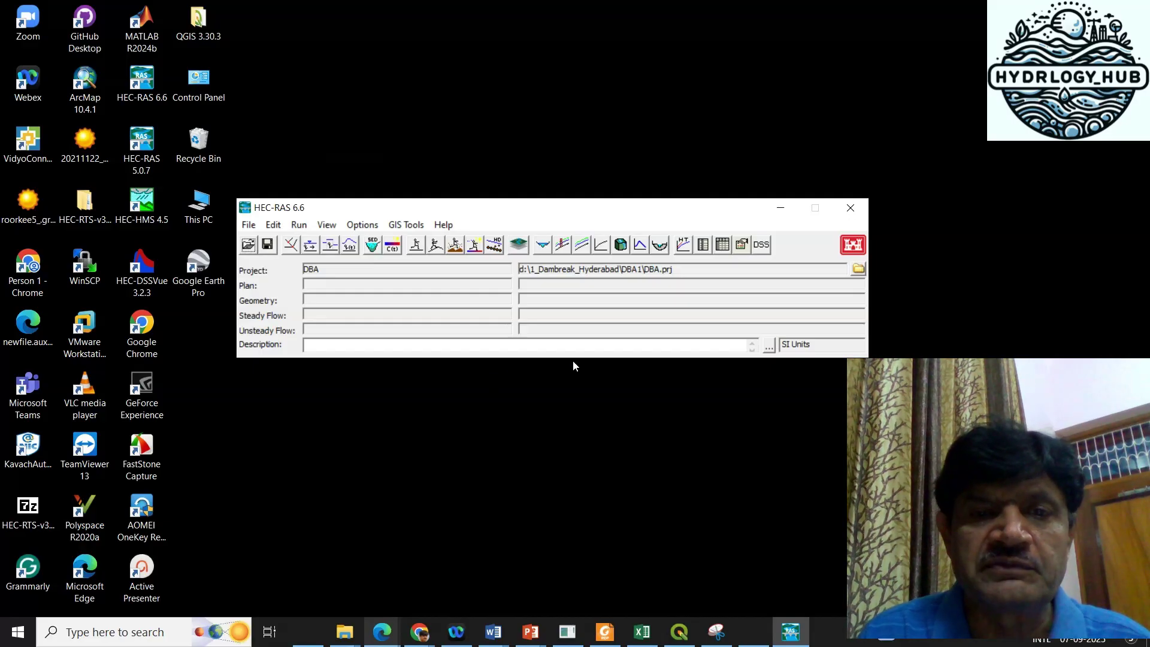
Step: Open RAS Mapper and set the project's projection using 32644.prj from the Data_HEC_RAS_Routing folder, with the default GDAL warping method
click(519, 246)
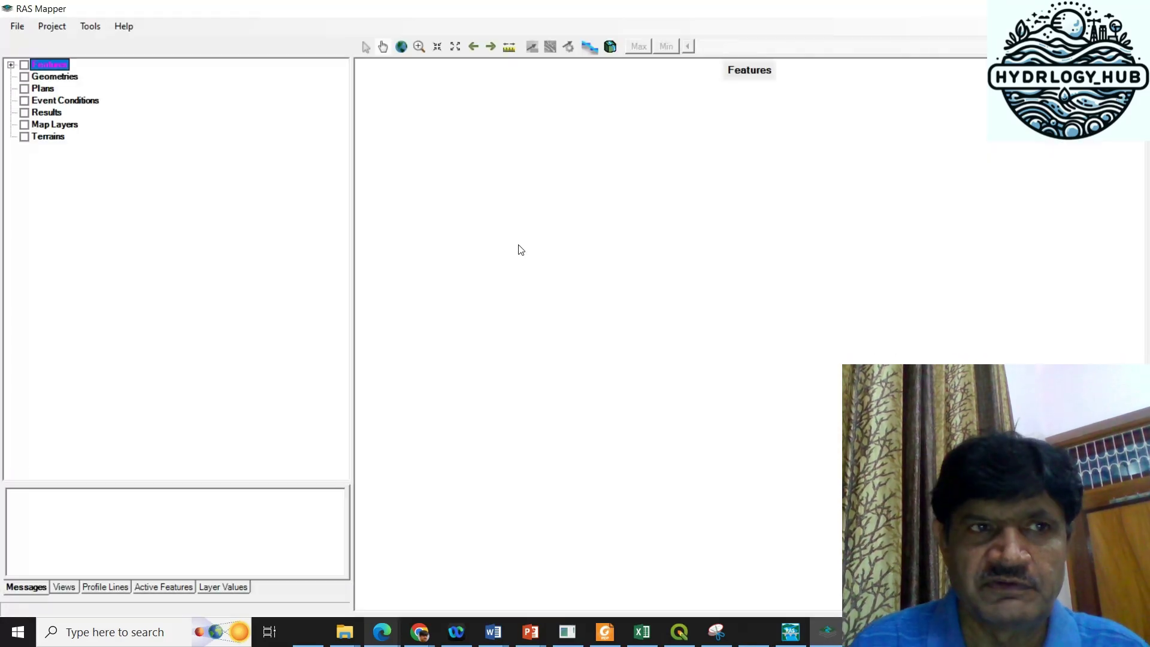
click(58, 32)
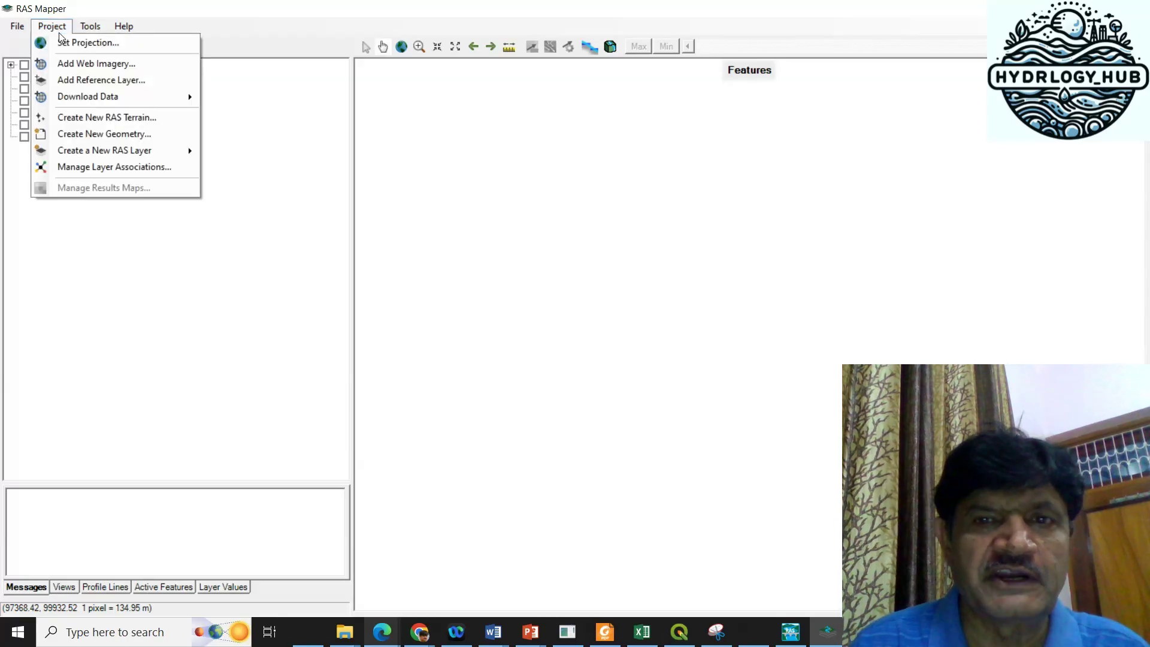
click(75, 47)
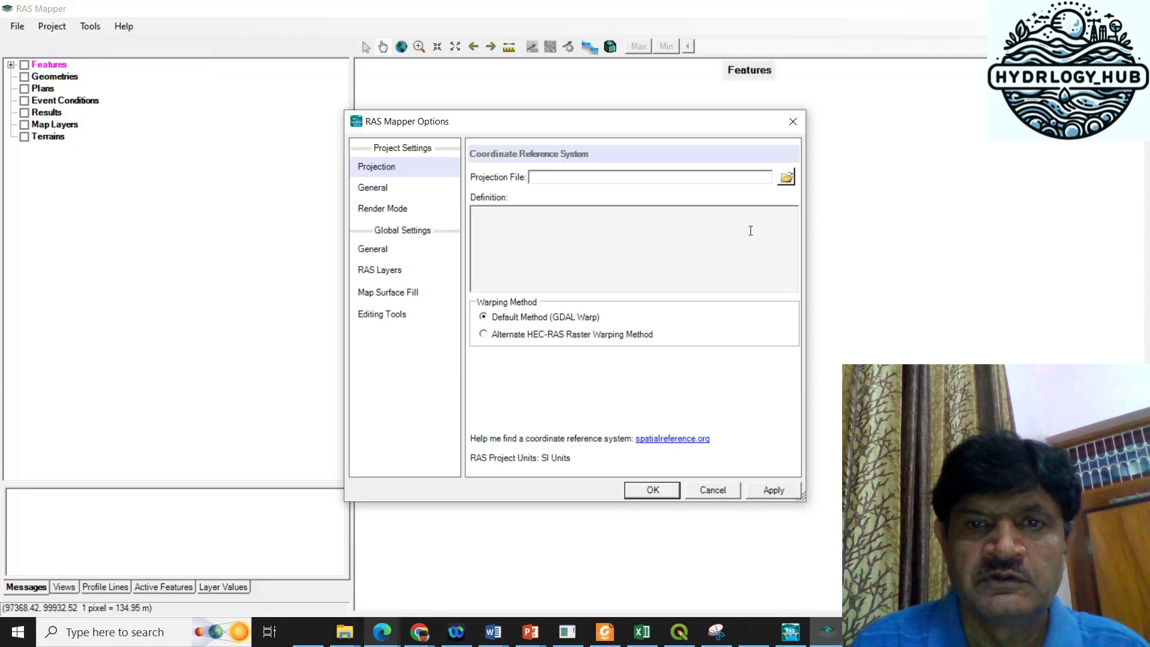
click(786, 177)
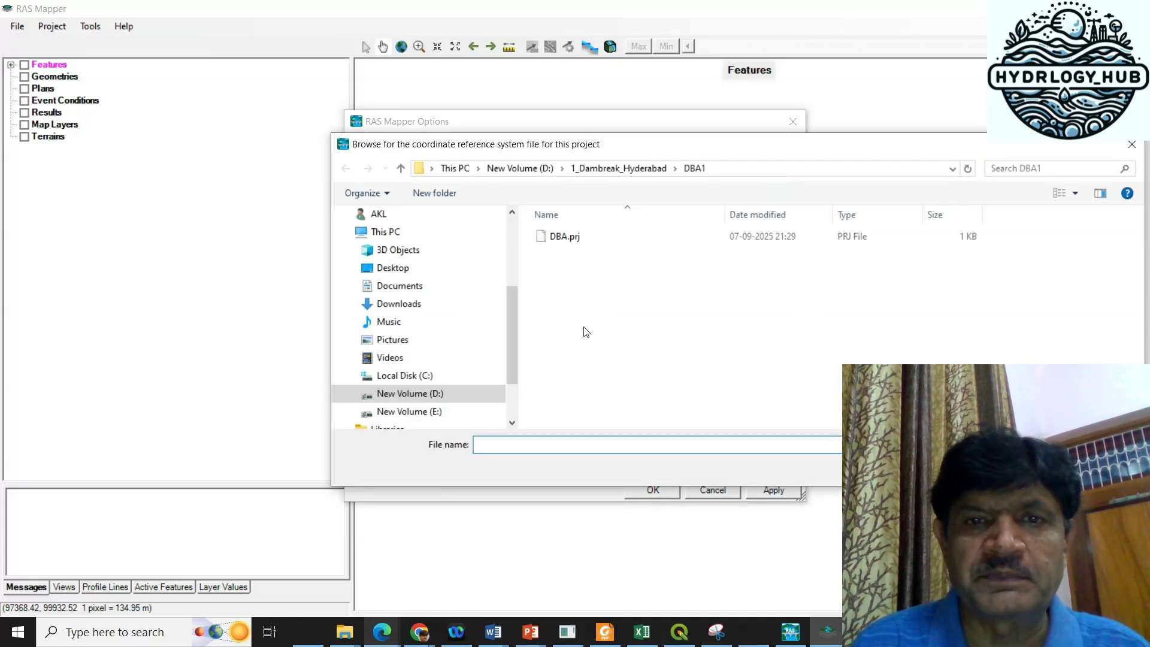
click(617, 168)
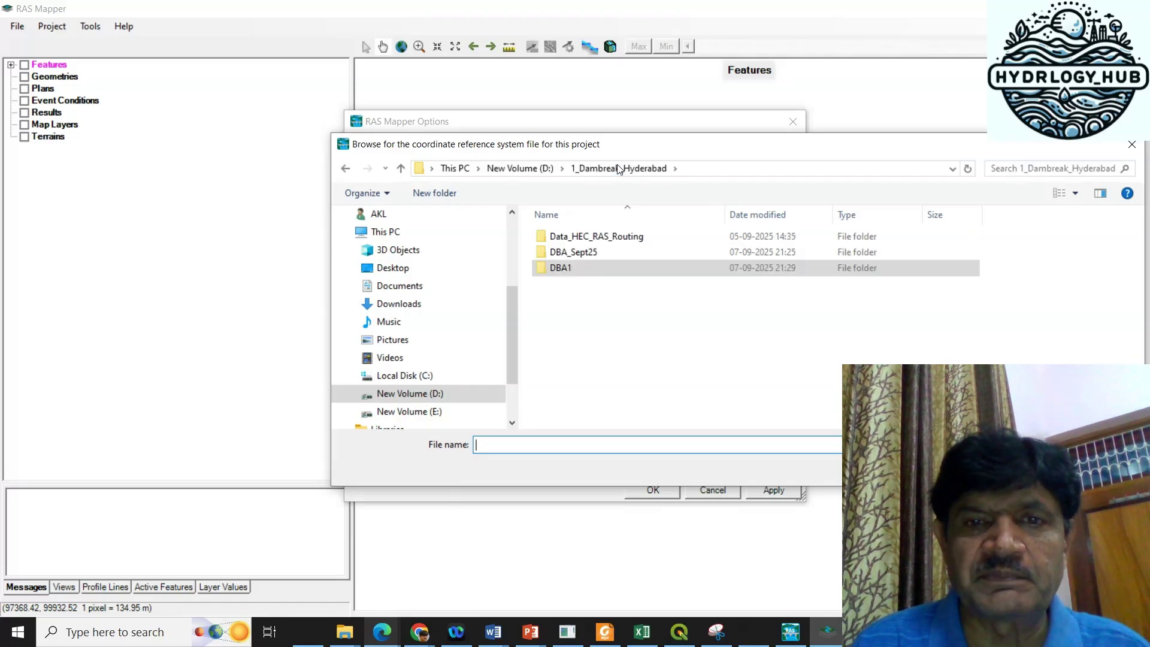
double_click(602, 234)
click(586, 270)
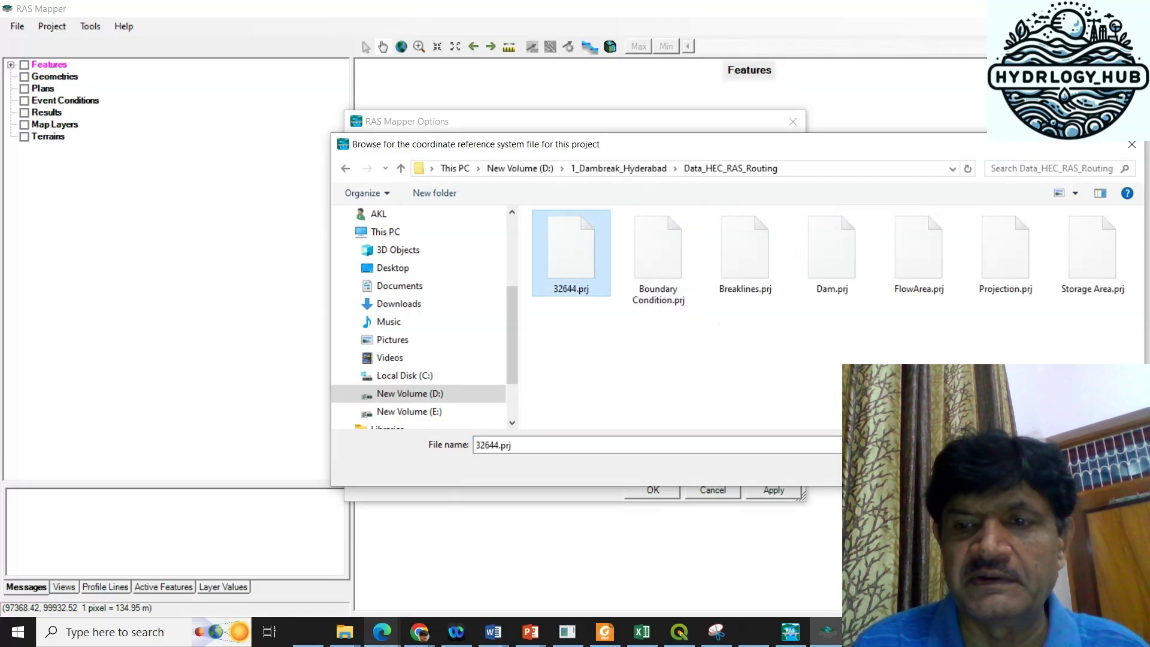
double_click(572, 251)
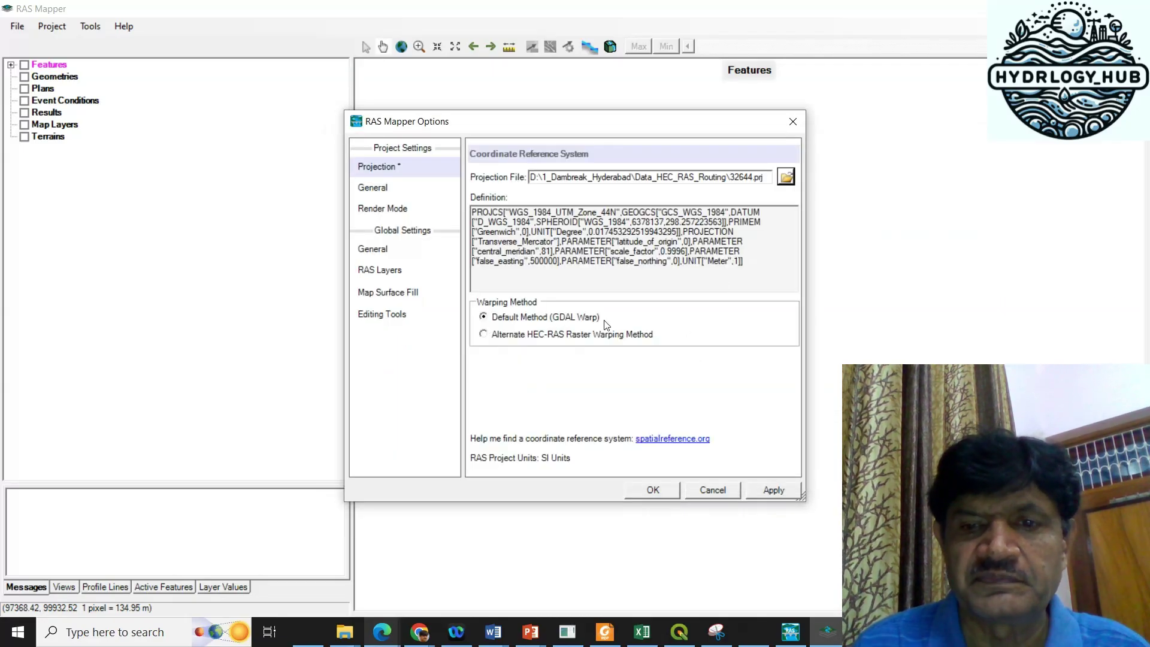
click(789, 488)
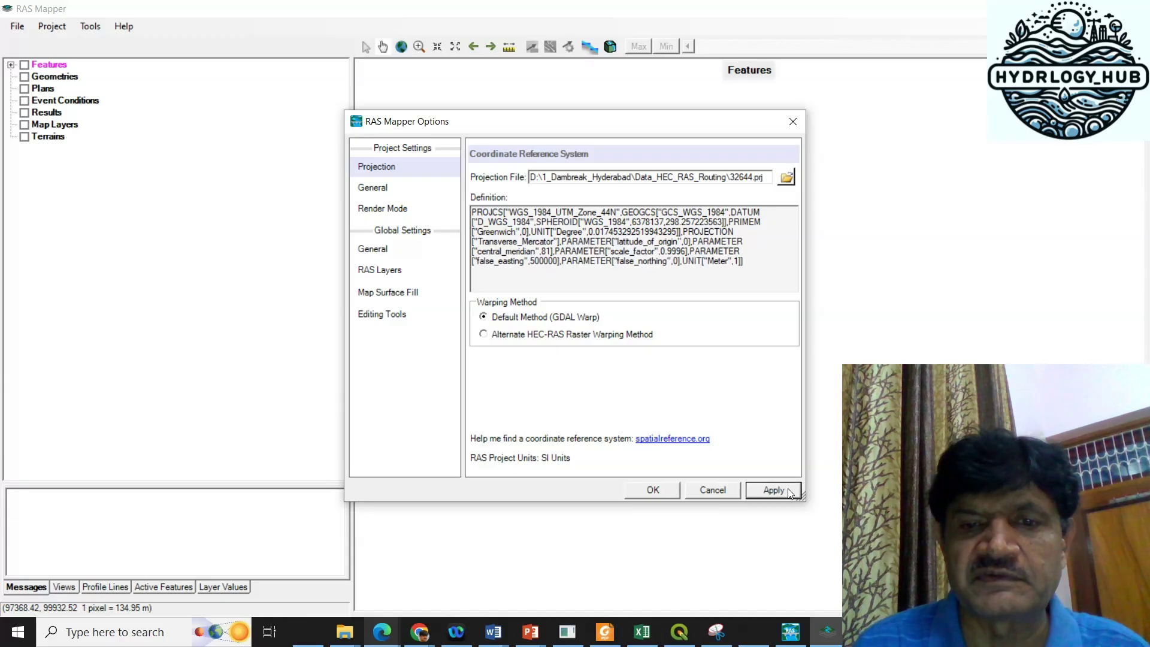
click(652, 489)
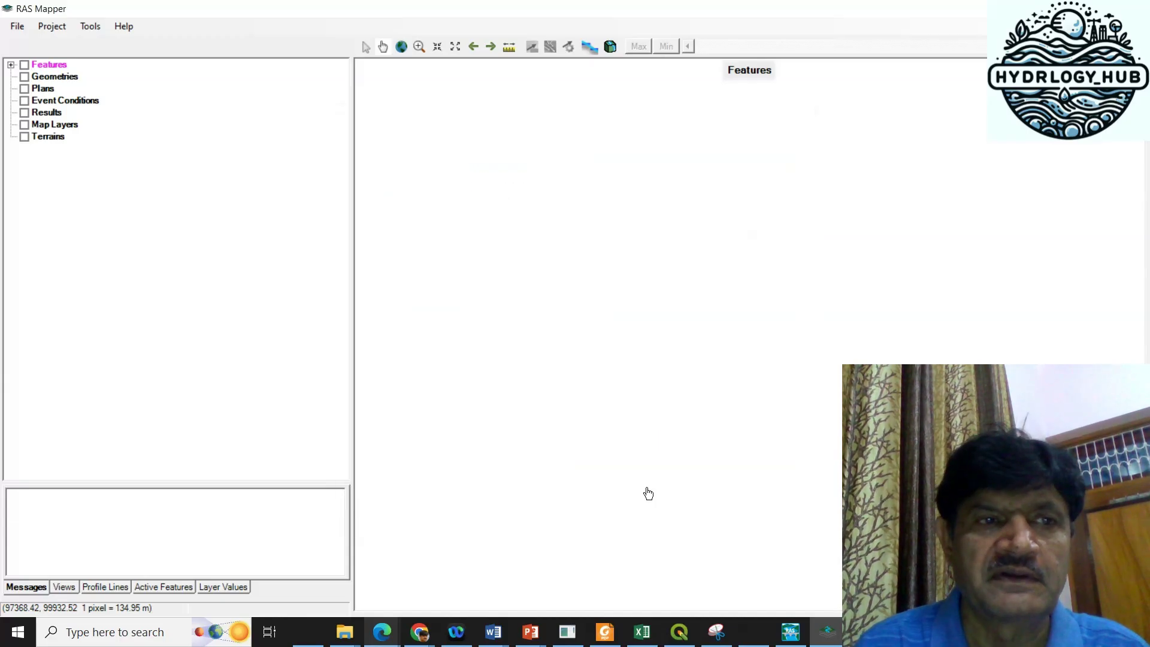
Step: Create a new RAS terrain from N24E083_FABDEM_V1-2.tif in the Data_HEC_RAS_Routing folder, keeping the default 1/128 rounding and output file Terrain.hdf
click(54, 137)
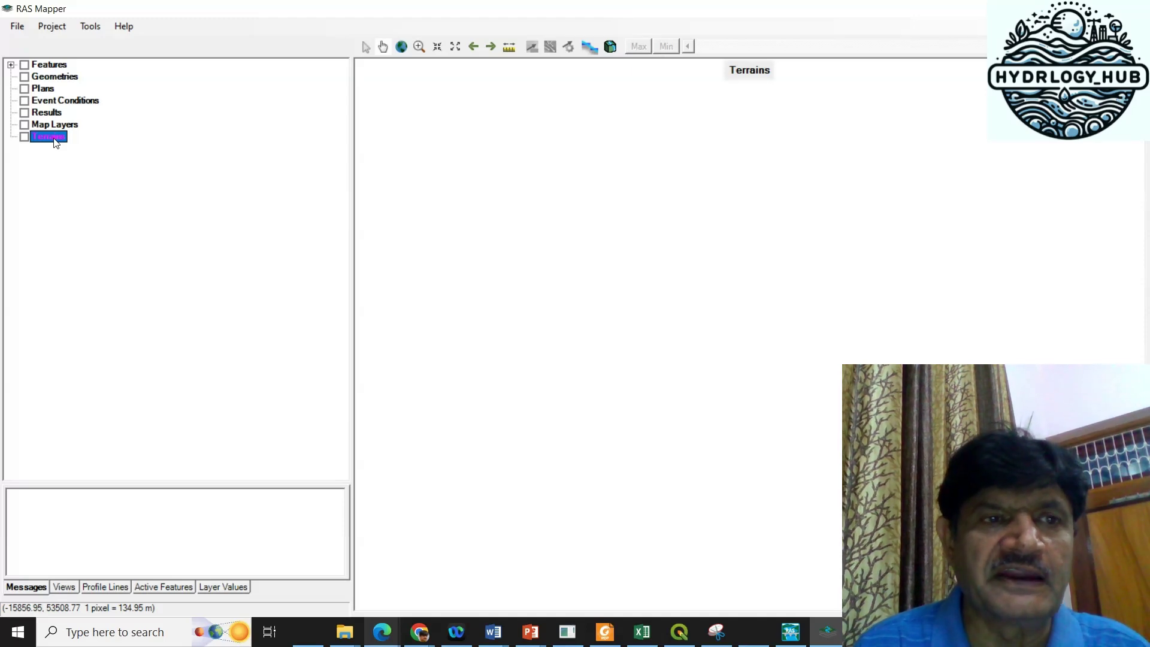
right_click(55, 142)
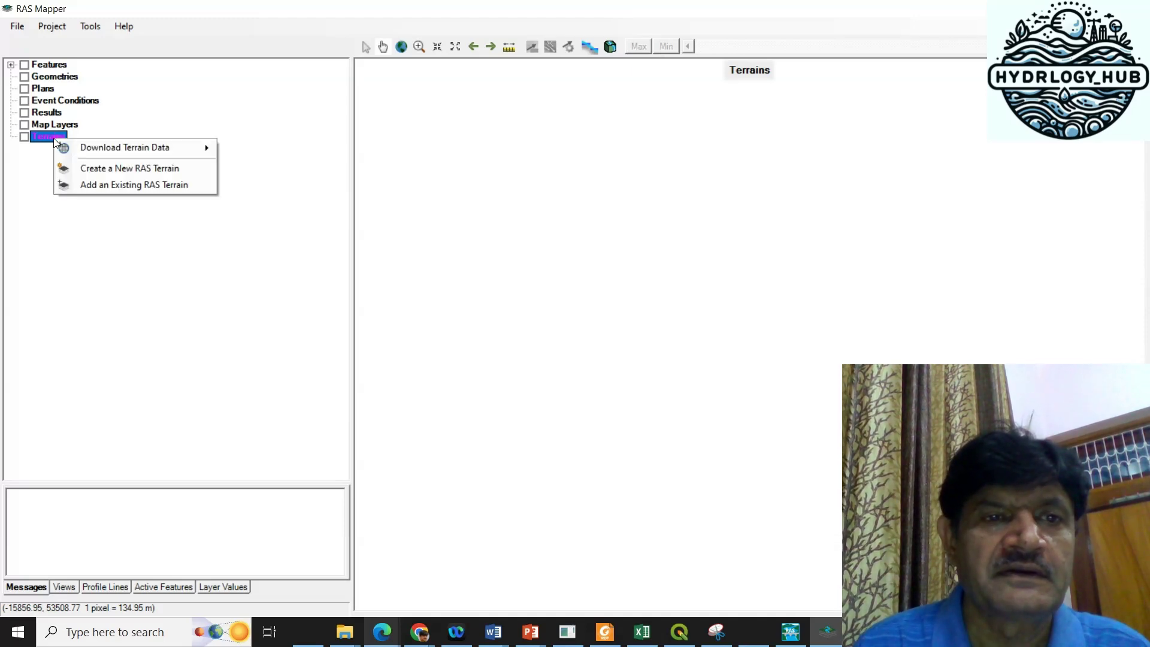
mouse_move(105, 151)
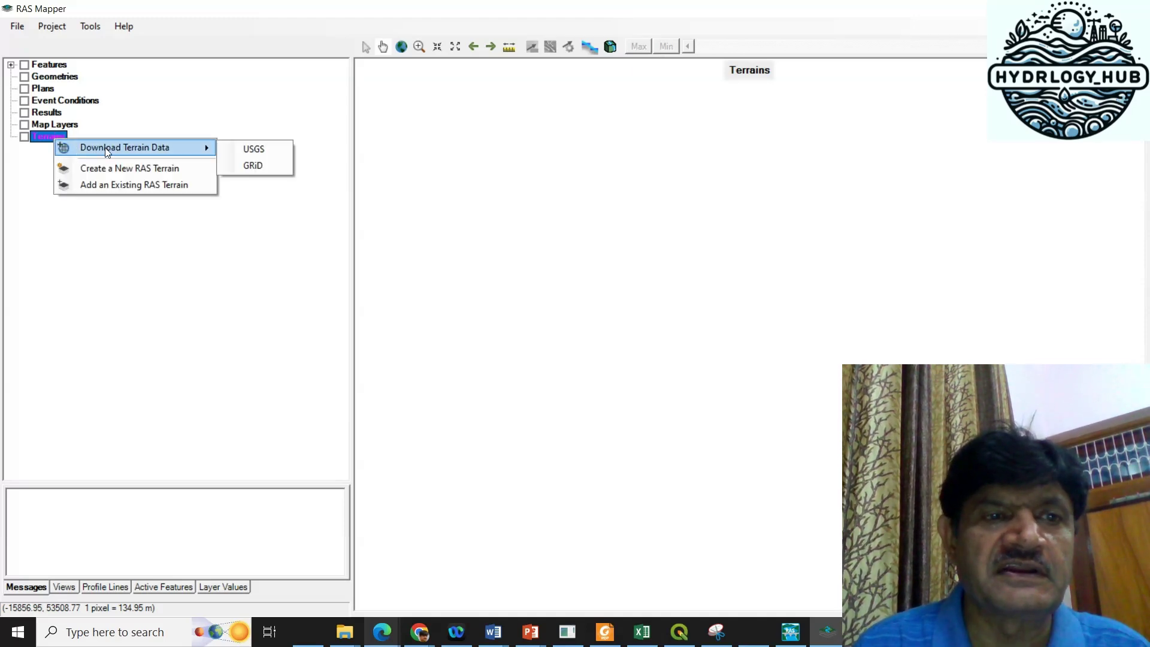
click(149, 170)
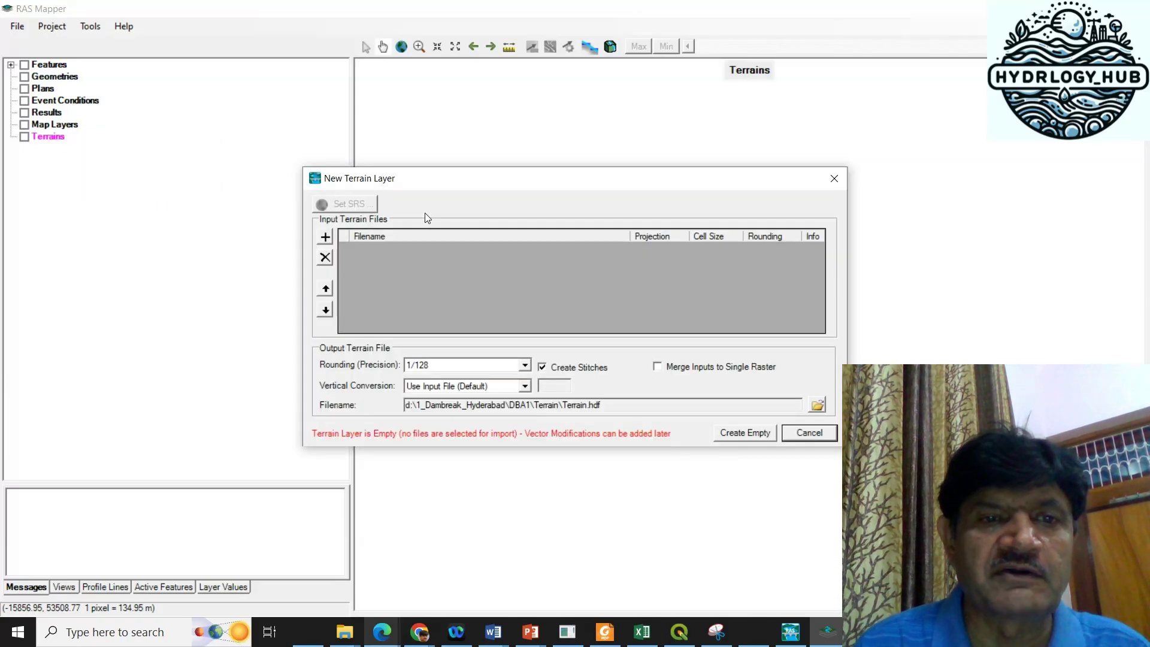
click(326, 238)
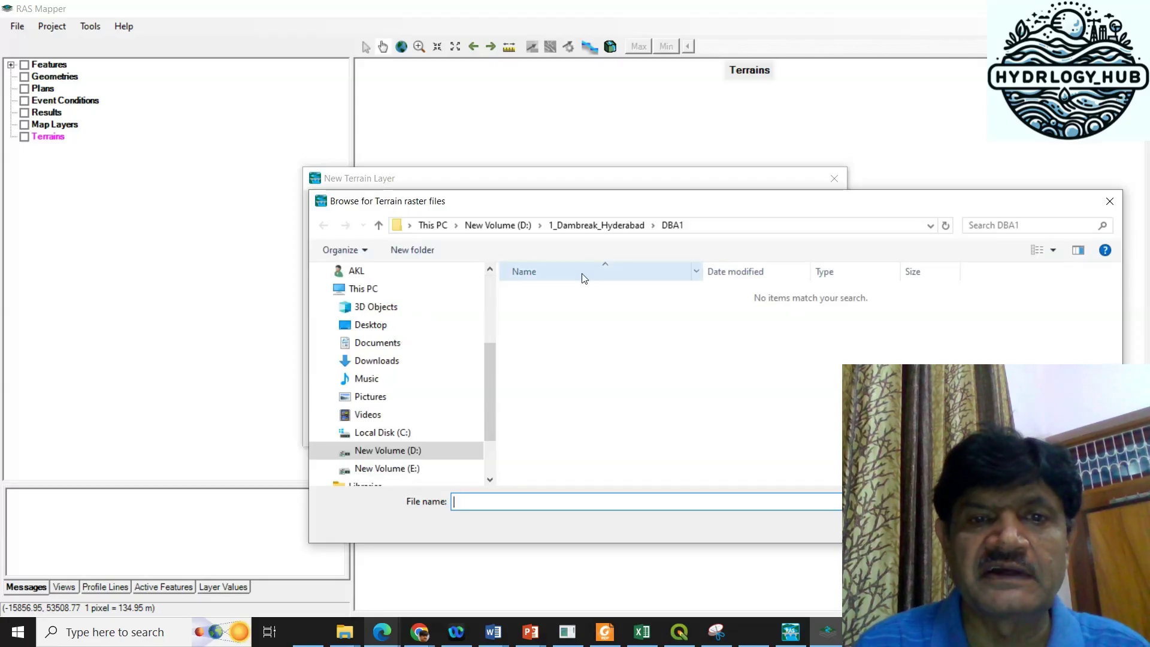
click(587, 227)
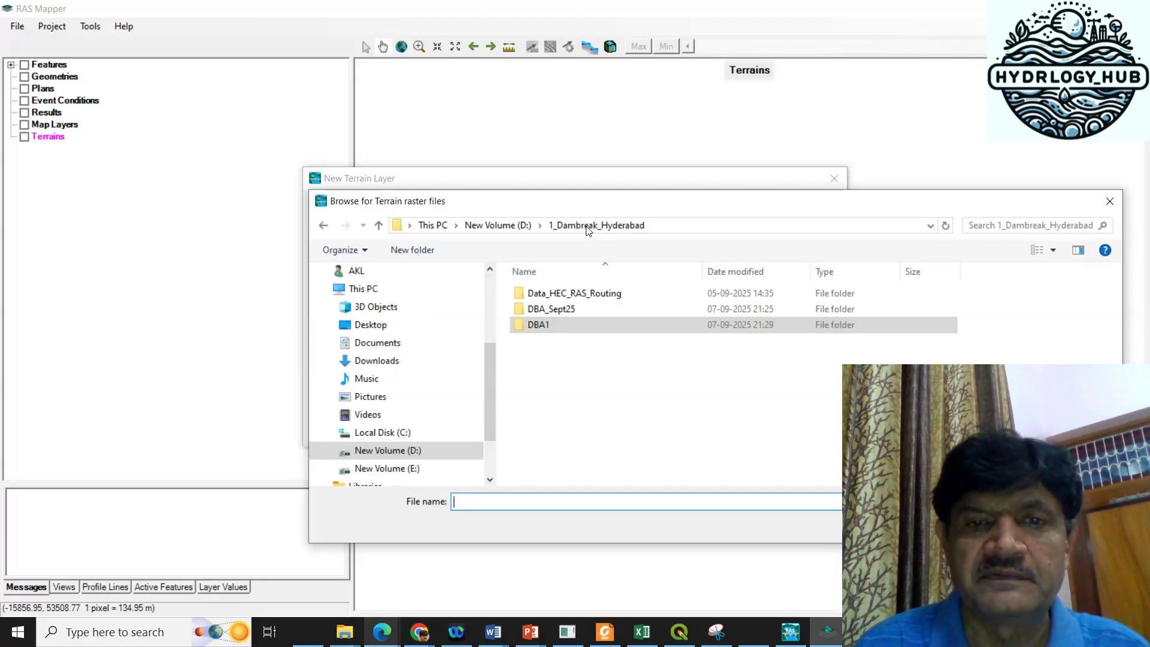
click(577, 298)
double_click(577, 297)
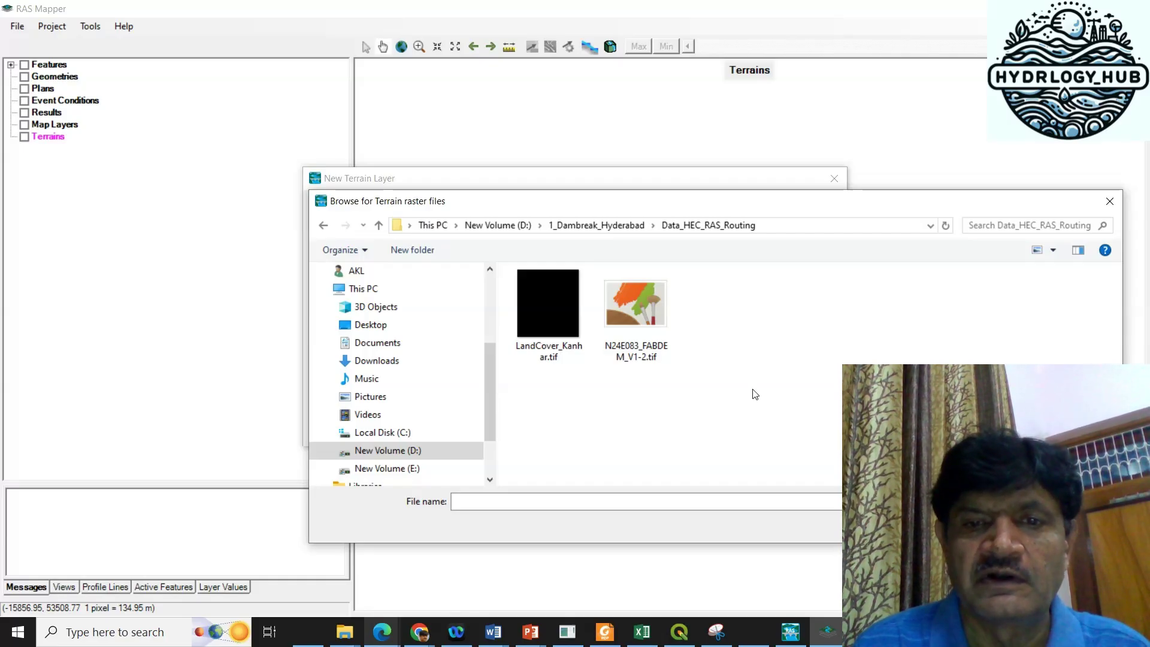
mouse_move(650, 329)
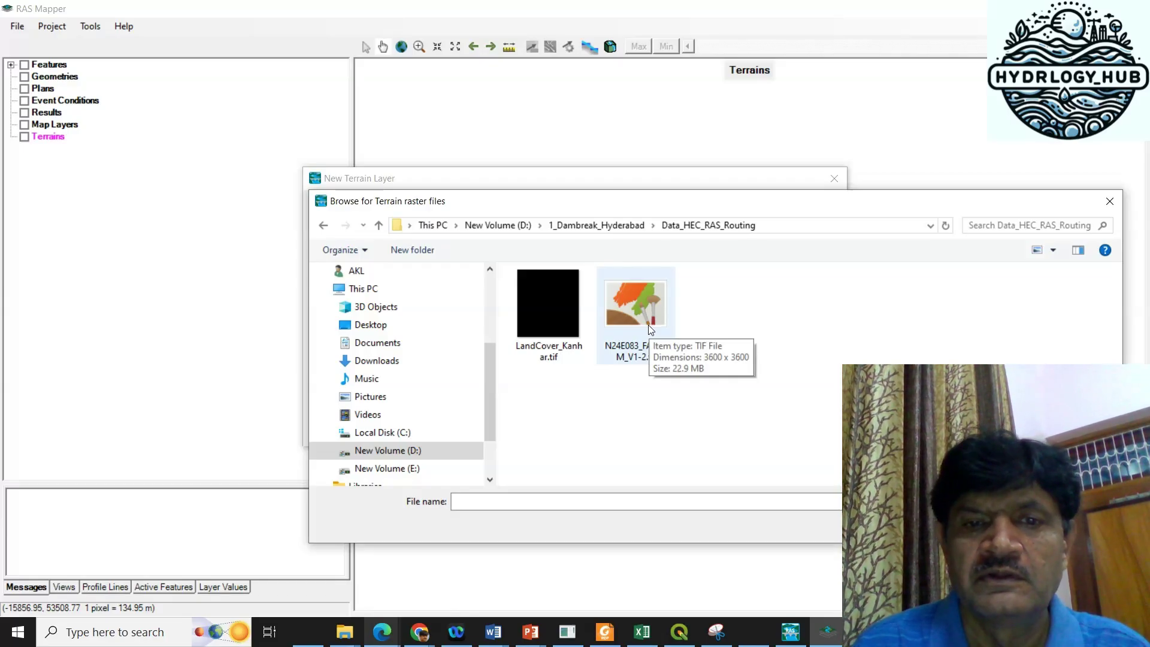
click(649, 325)
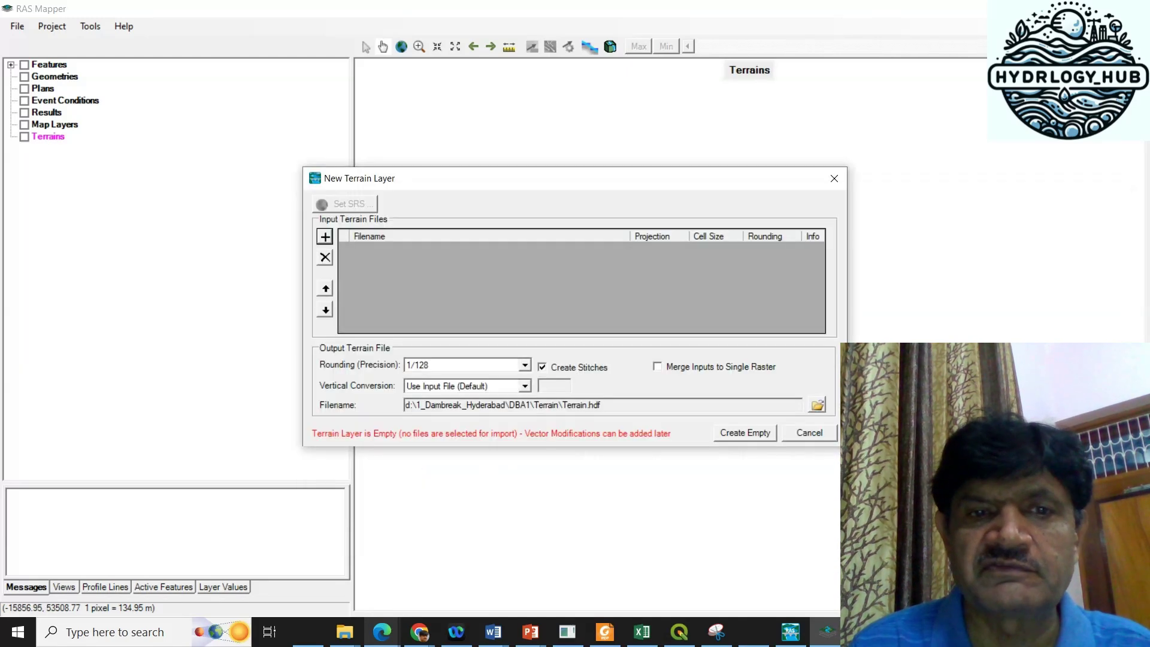
key(Return)
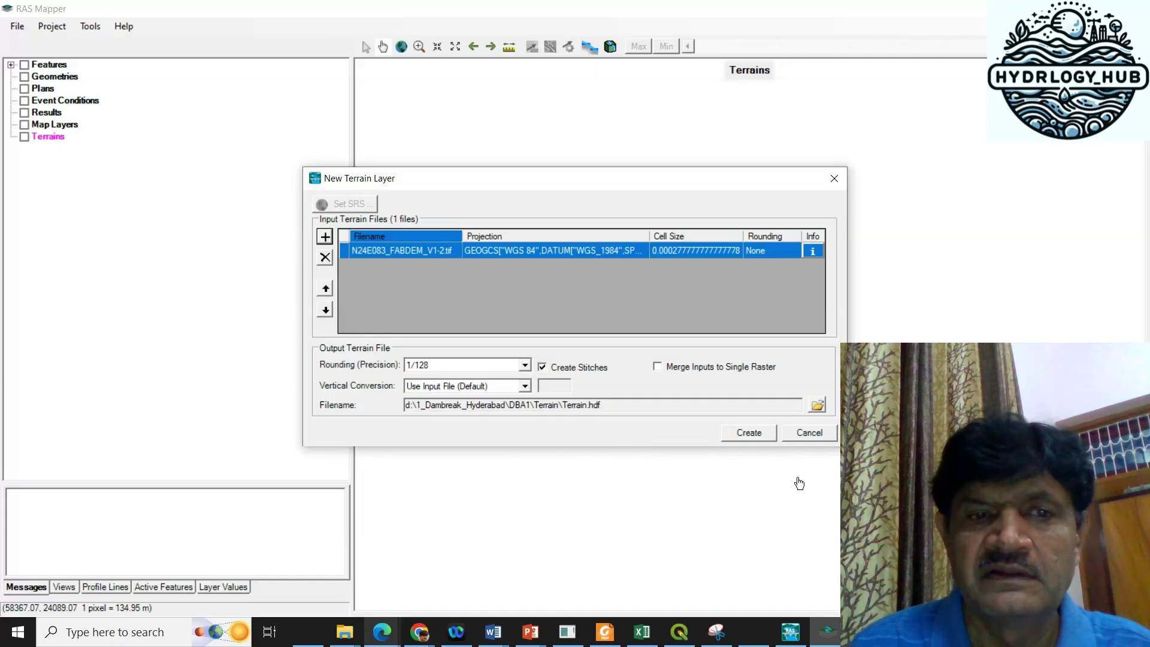
click(757, 434)
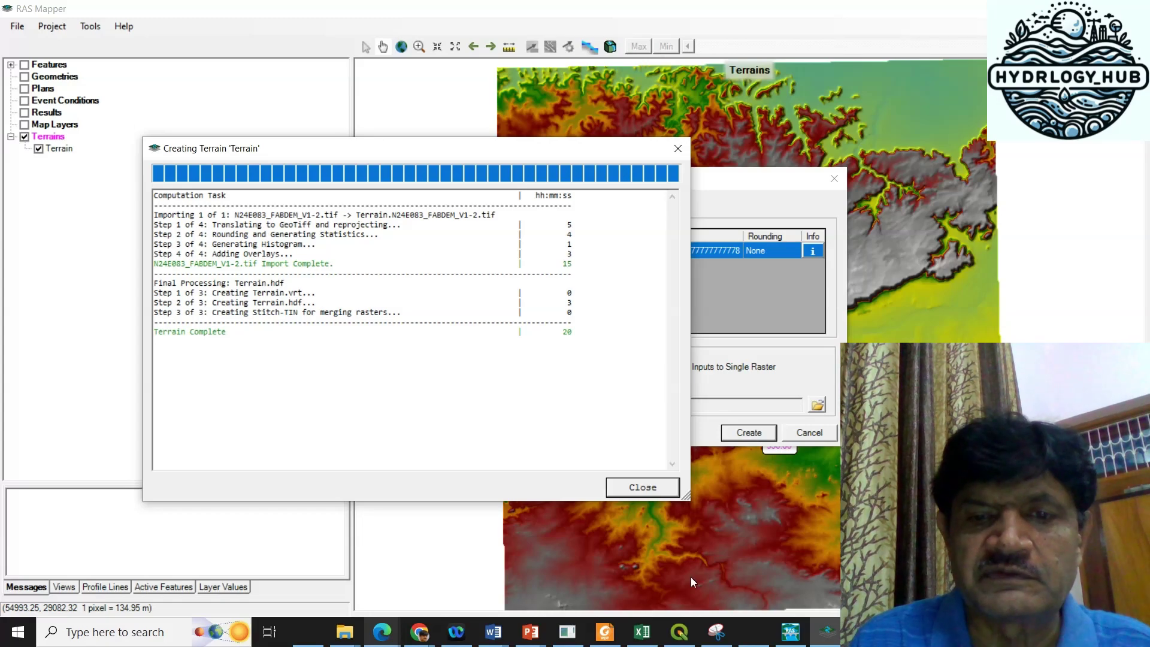
click(643, 488)
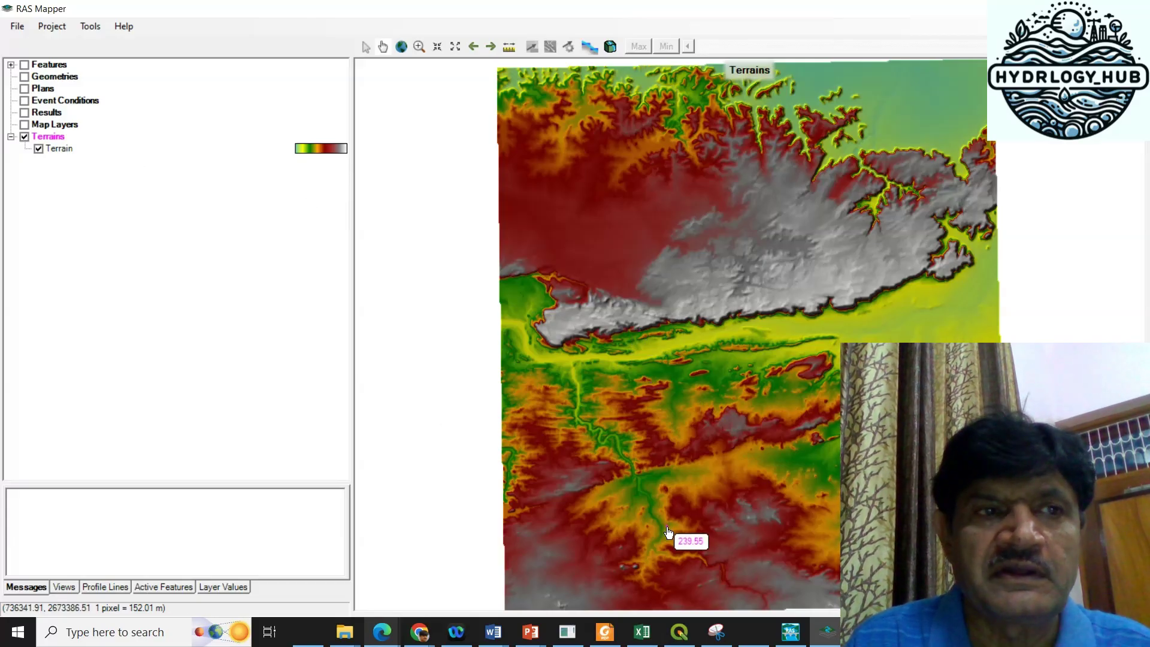
Step: Create a geometry named New Geometry, accept its association with the Terrain layer, and start editing it
click(60, 78)
right_click(61, 83)
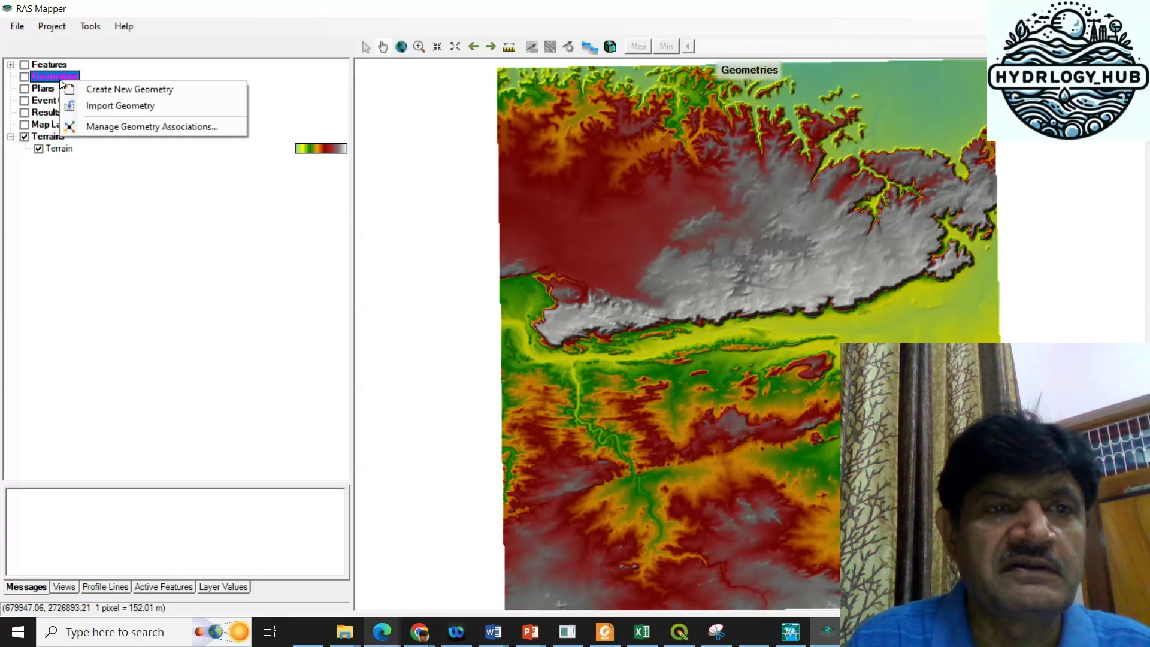
click(153, 94)
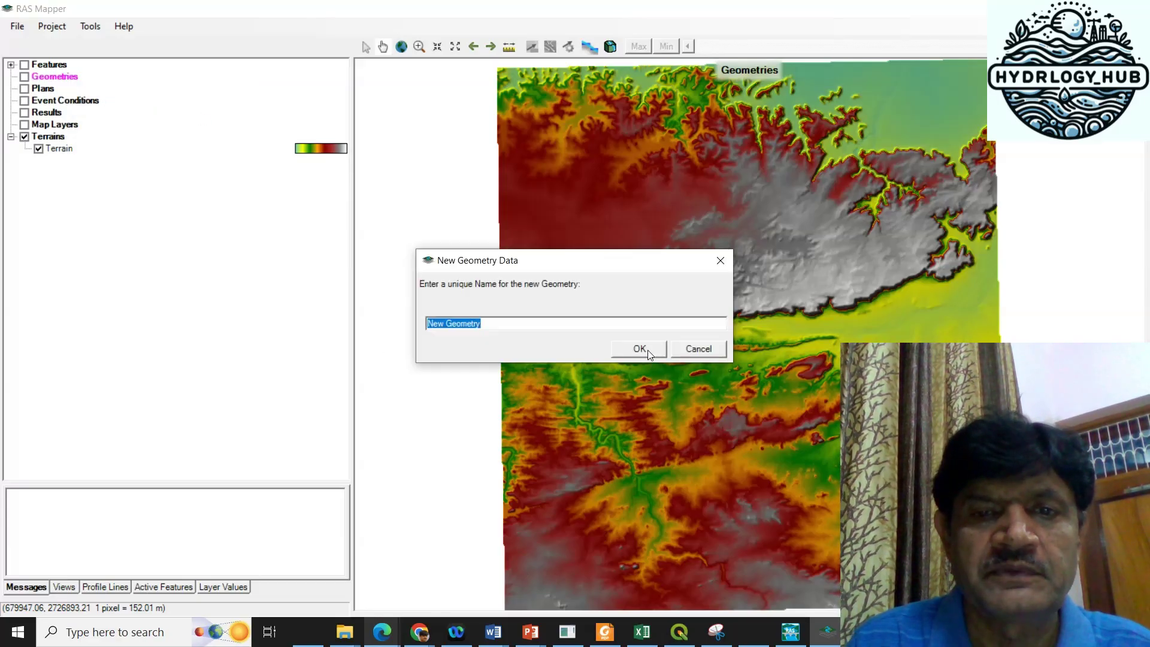
click(641, 349)
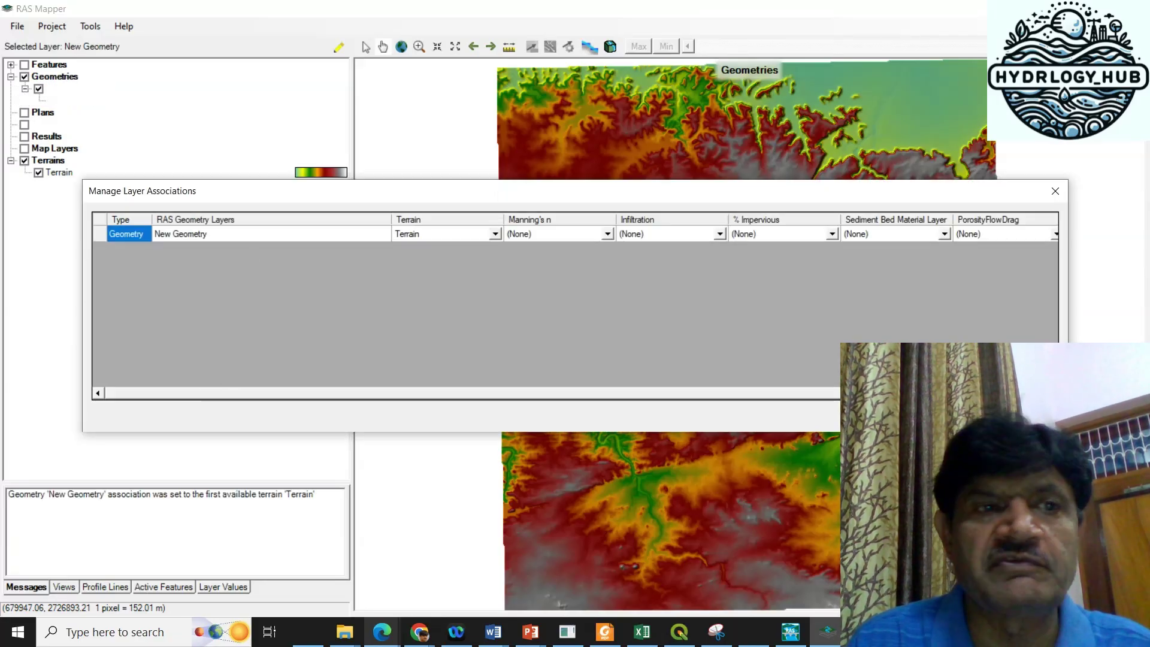
key(Return)
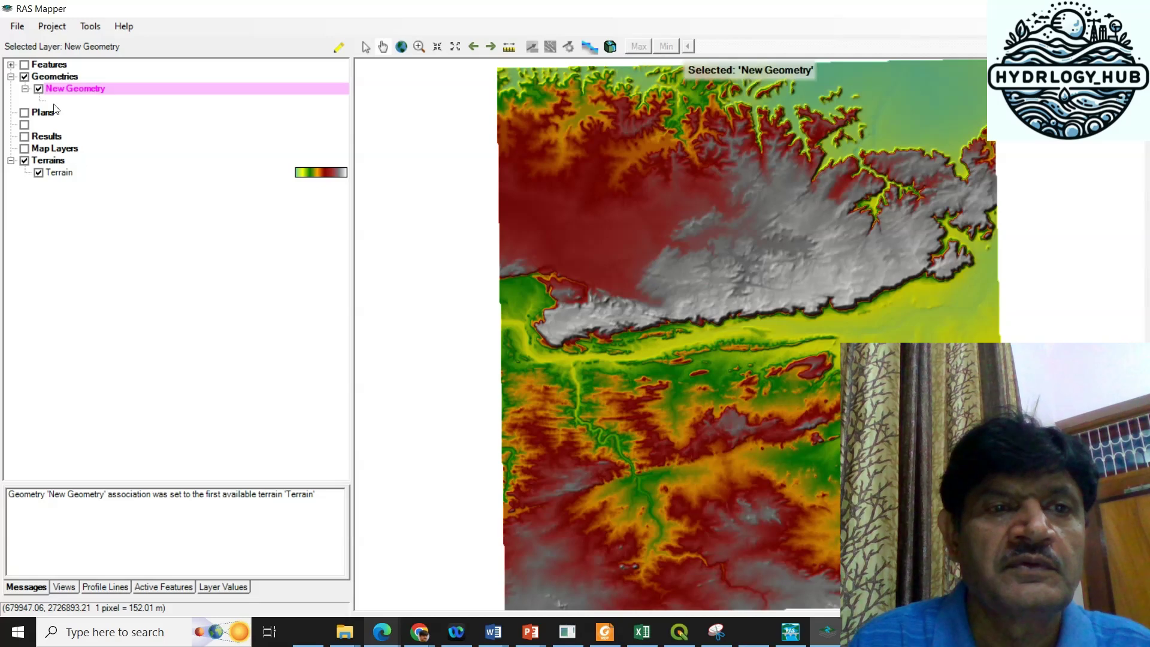
right_click(60, 91)
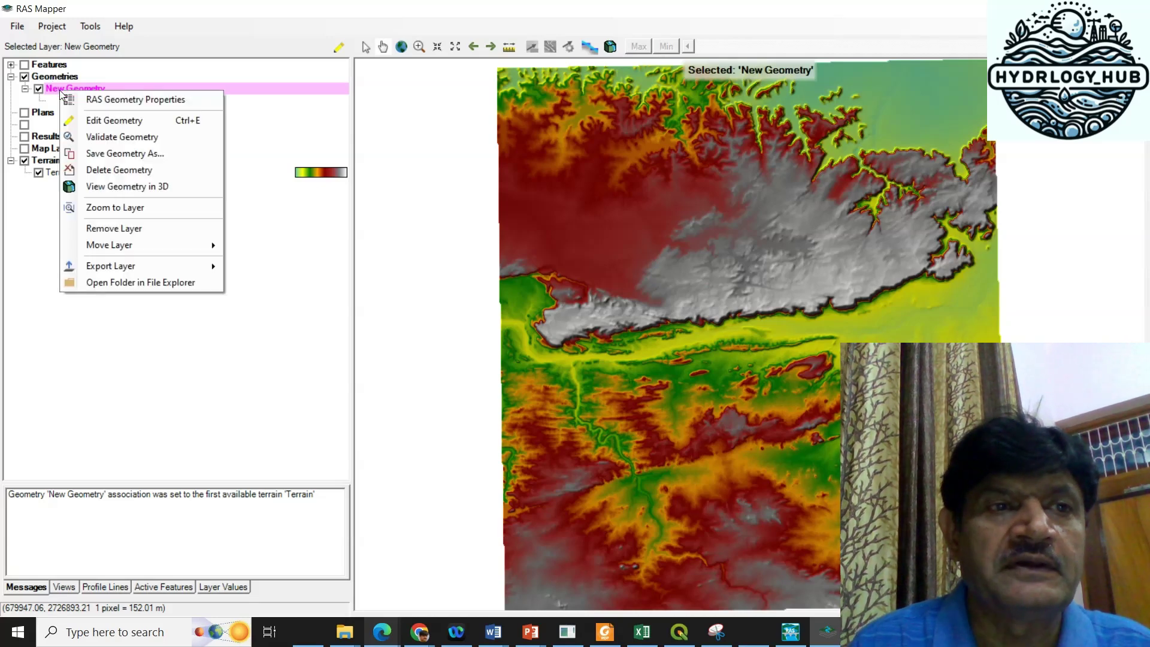
click(159, 119)
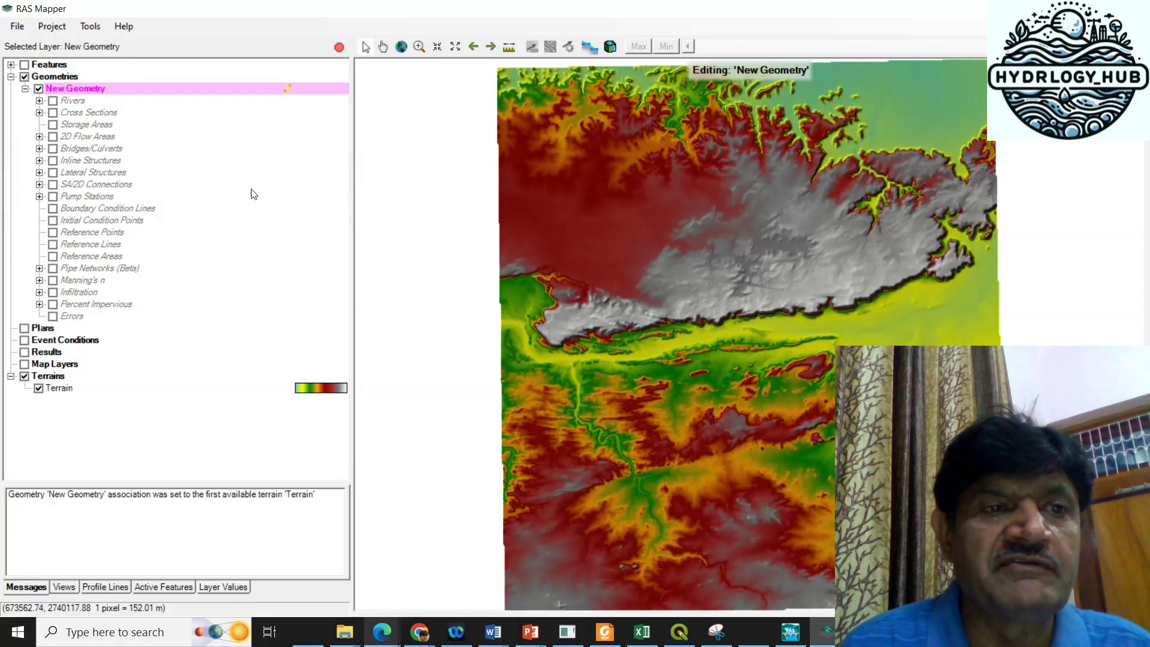
Step: Import the Kanhar Reservoir polygon from Storage Area.shp in the Data_HEC_RAS_Routing folder into the geometry's Storage Areas layer
click(100, 125)
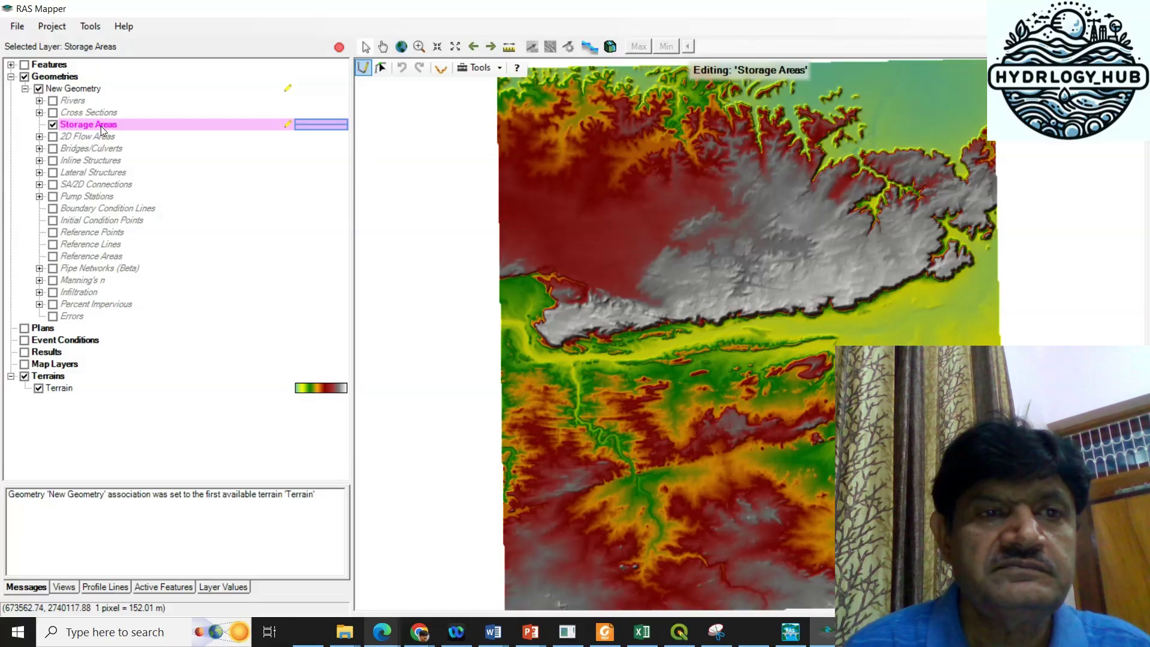
right_click(100, 126)
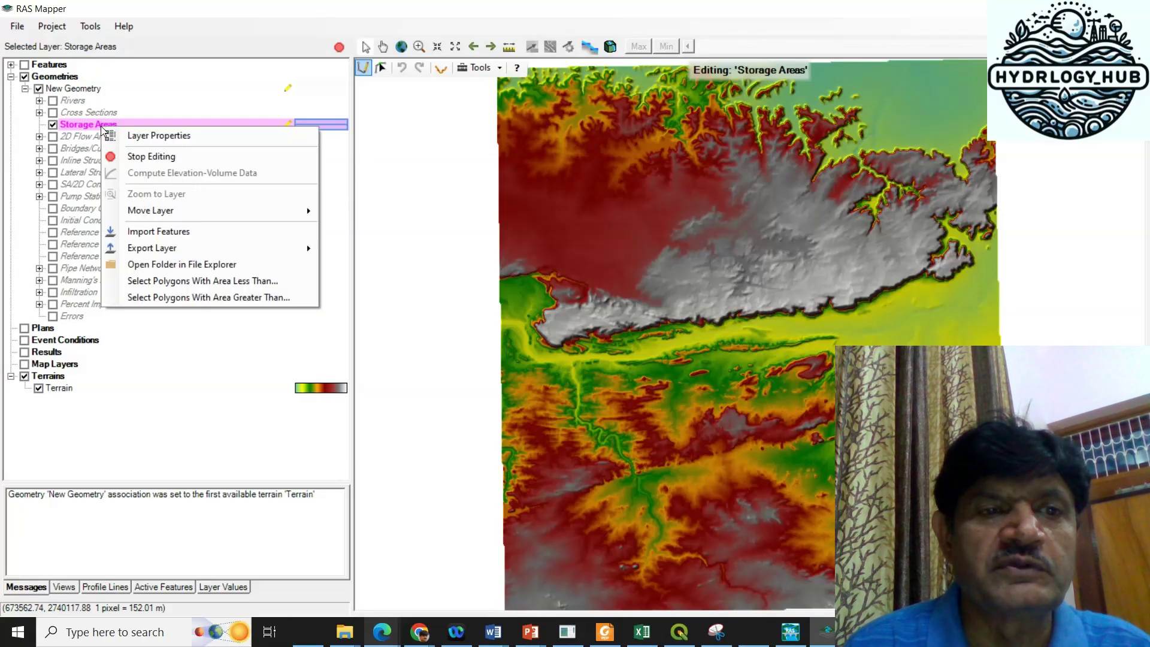
click(158, 231)
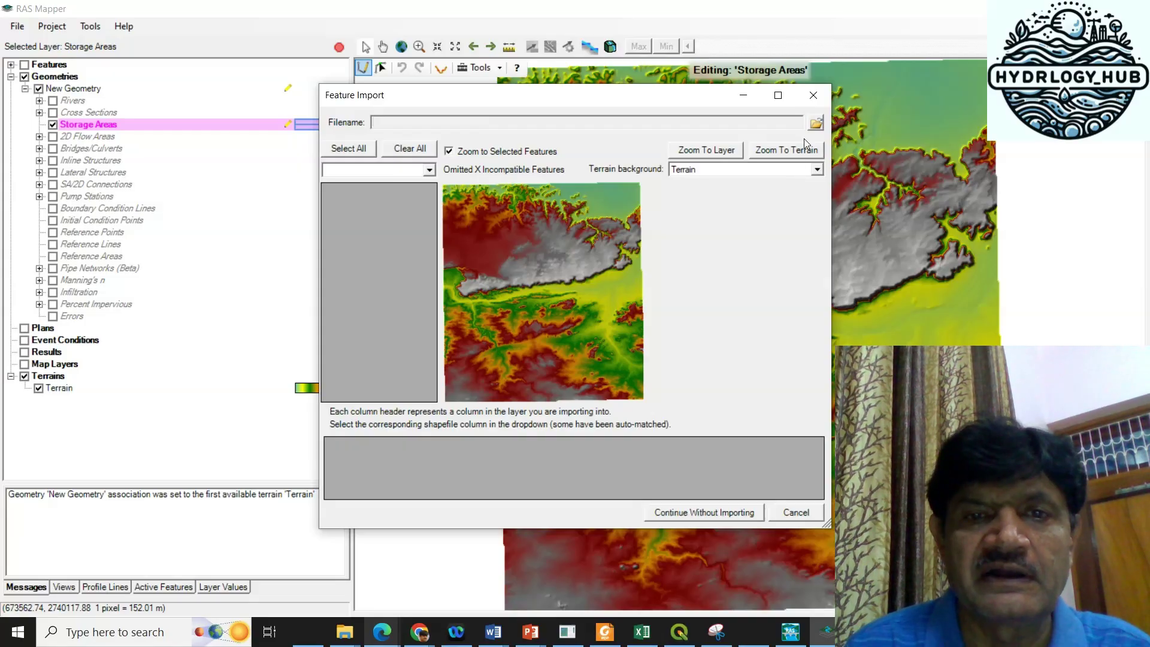
click(816, 123)
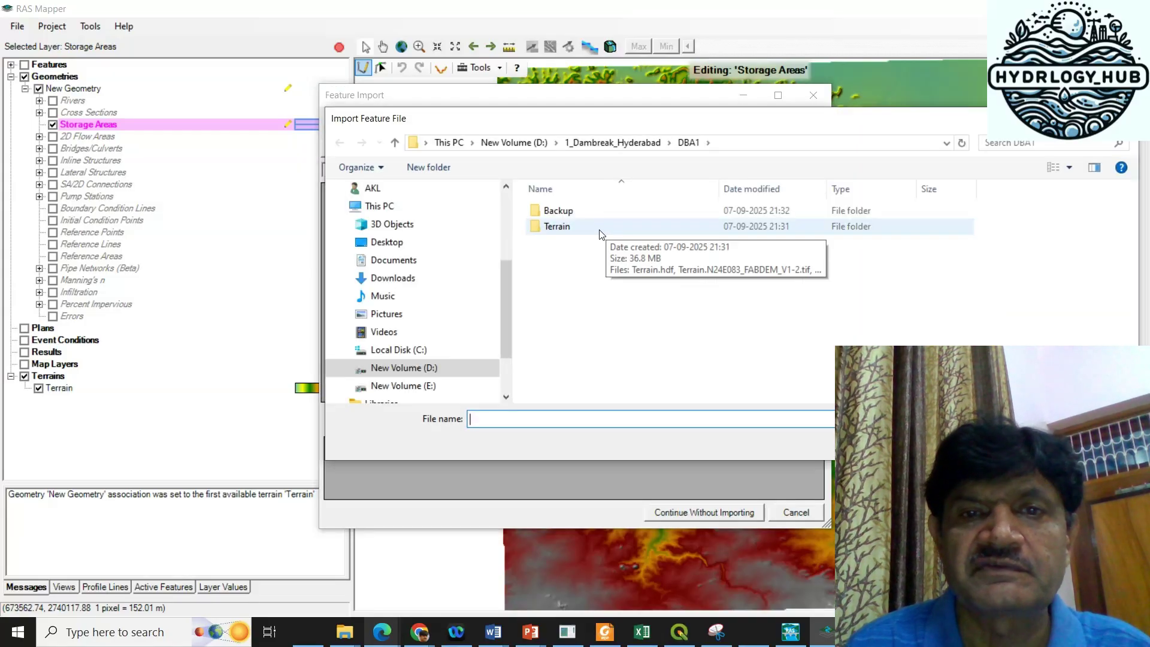
click(617, 142)
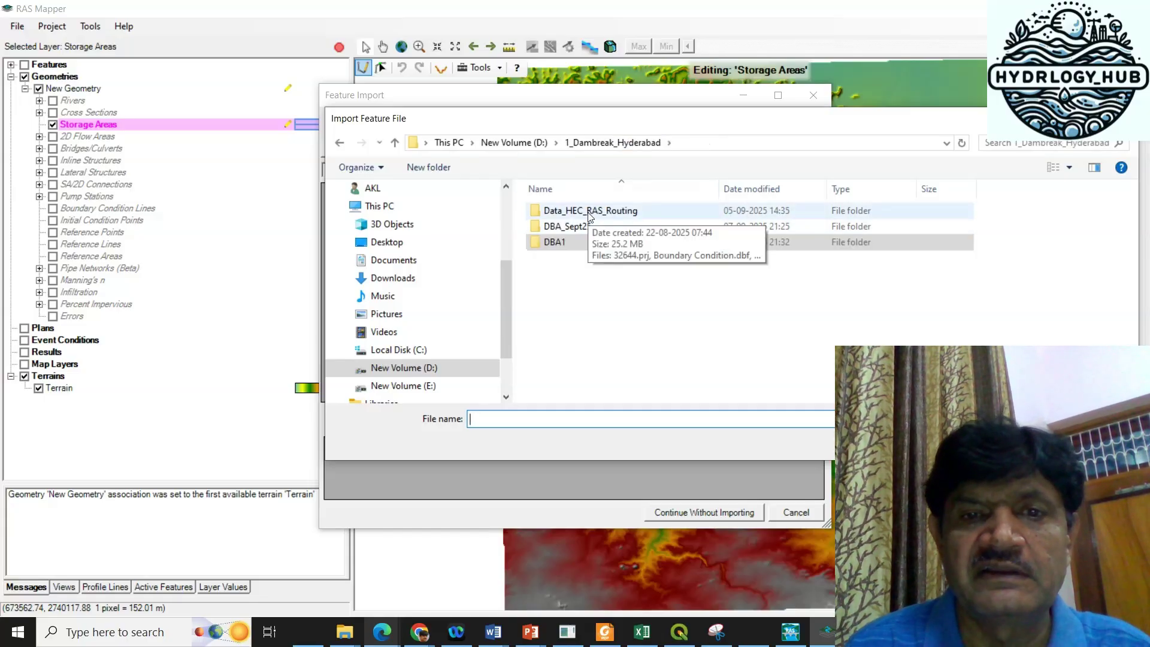
double_click(590, 213)
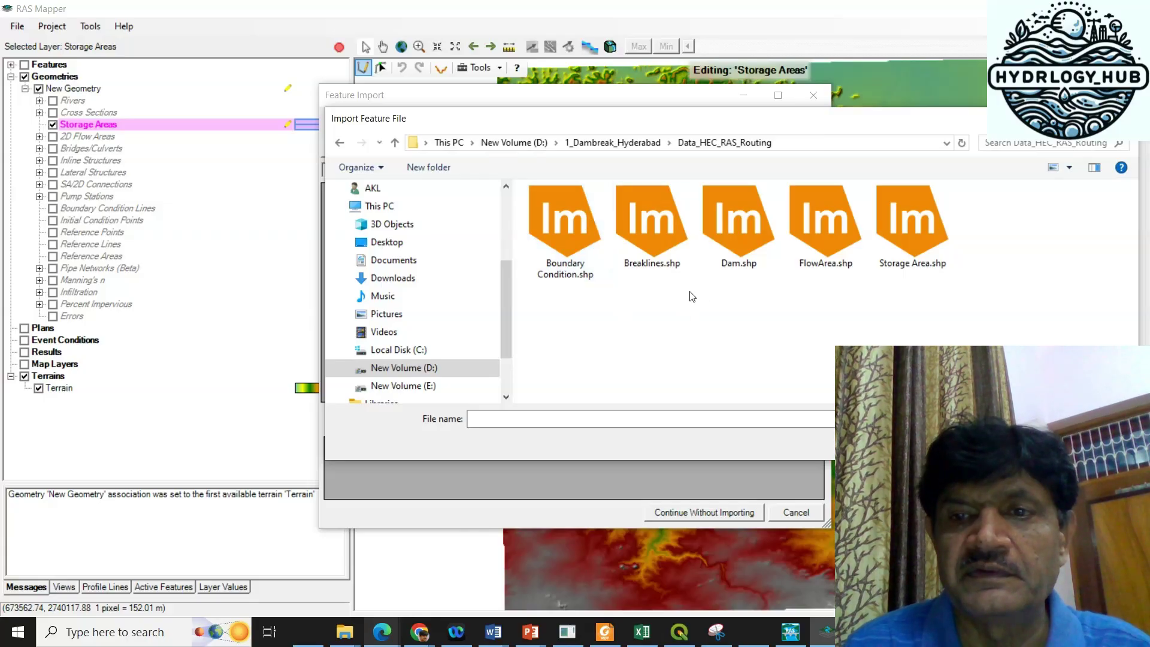
click(905, 241)
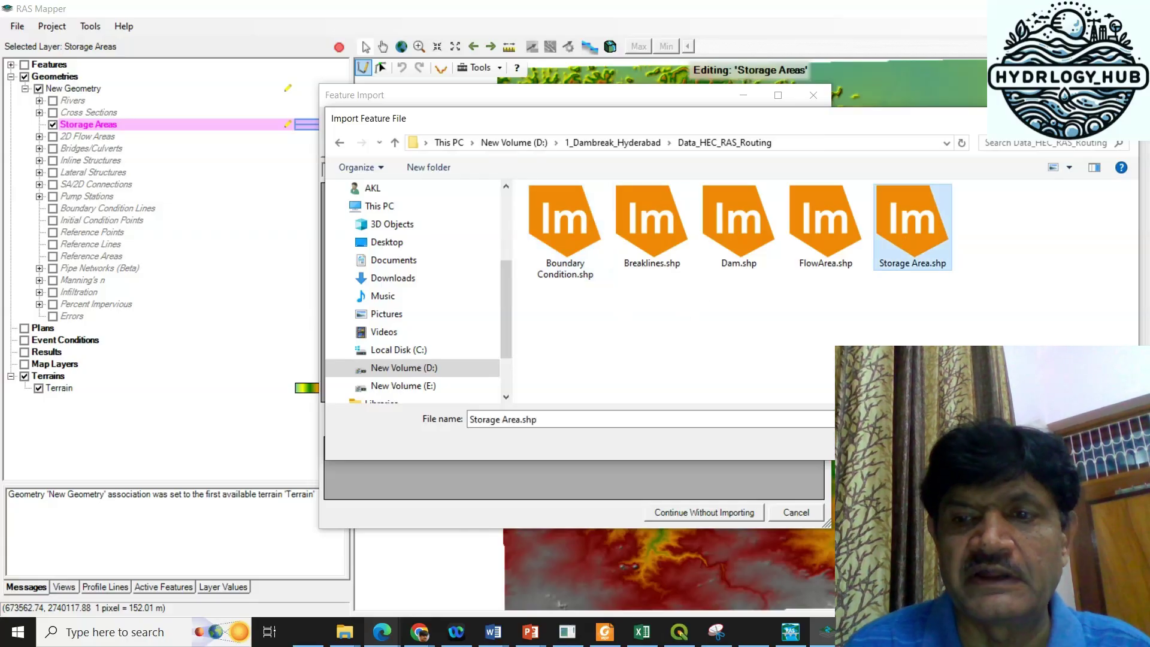
double_click(904, 237)
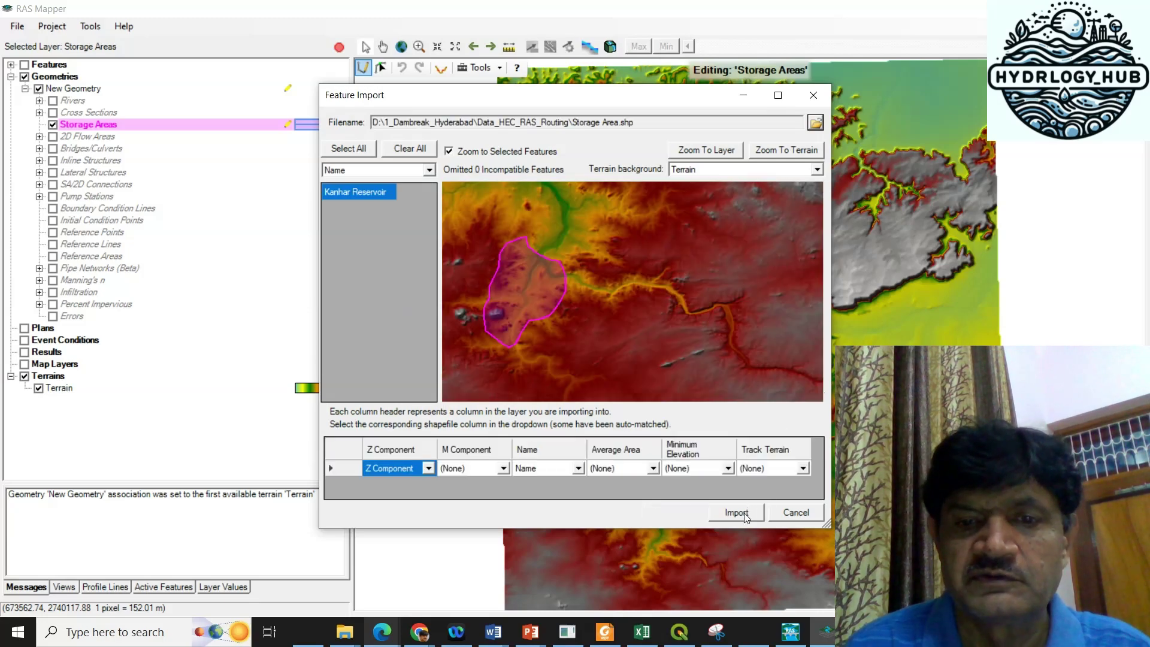
click(744, 513)
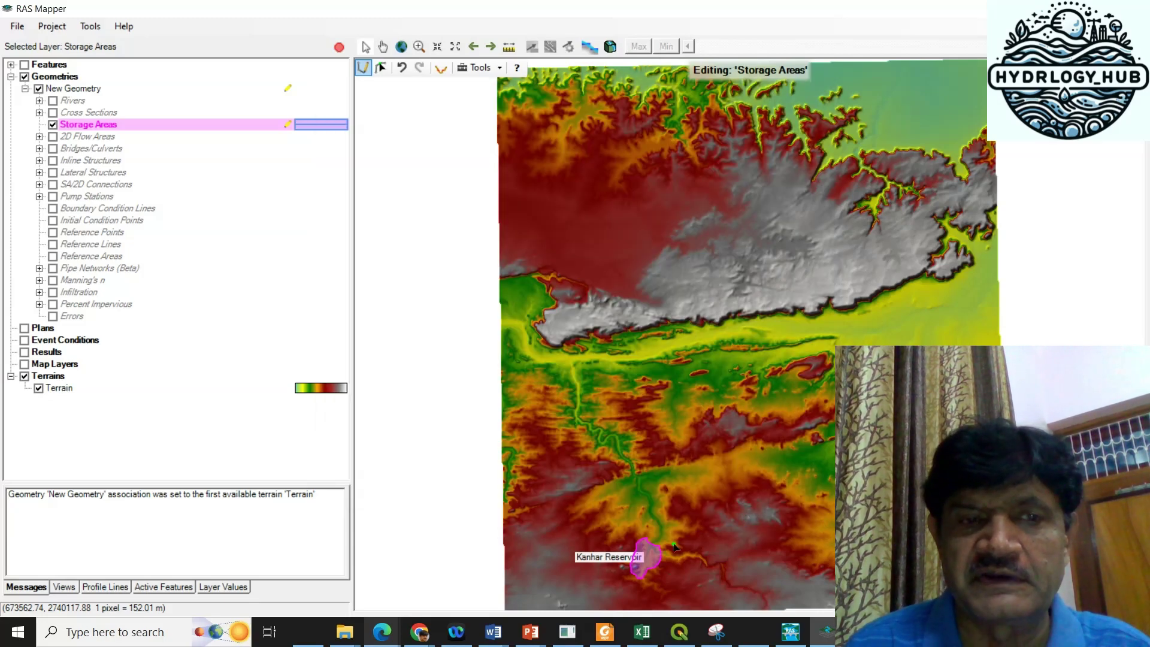
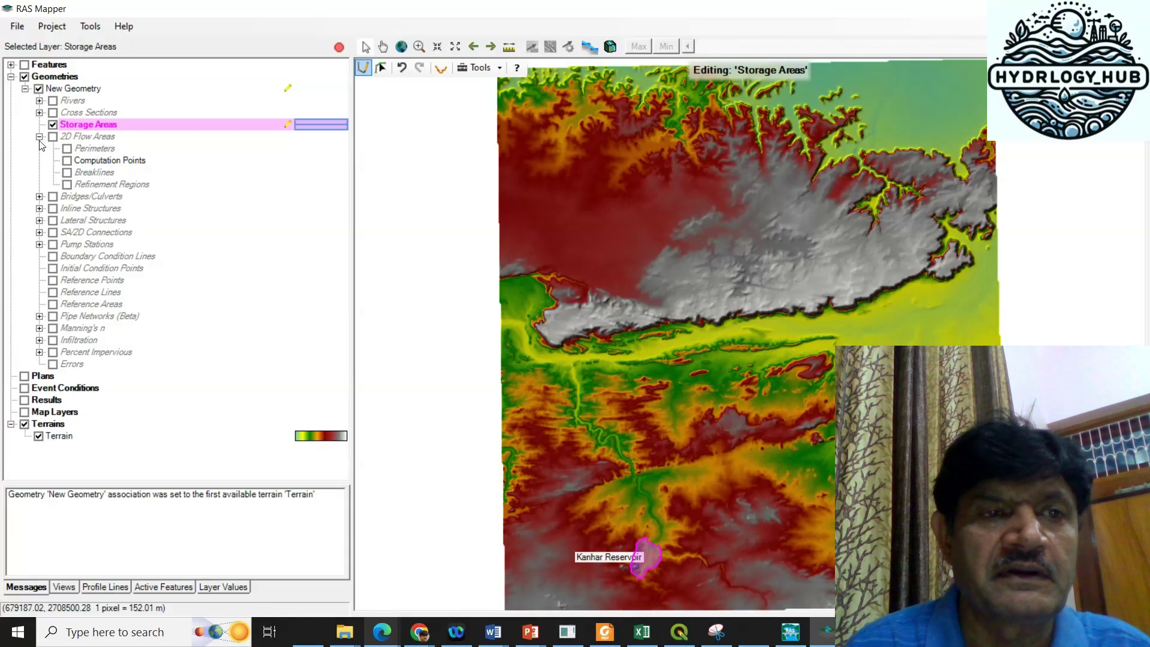
Step: Import the Perimeter 1 polygon from FlowArea.shp in the Data_HEC_RAS_Routing folder into the Perimeters layer of the 2D Flow Areas
click(106, 152)
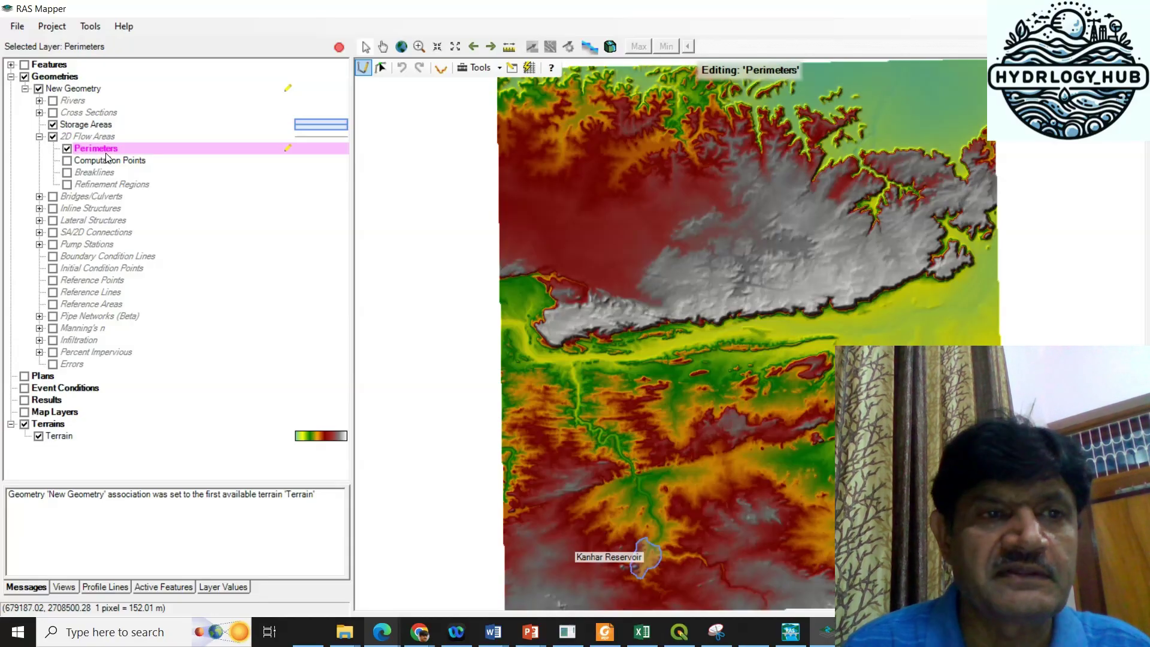
right_click(105, 154)
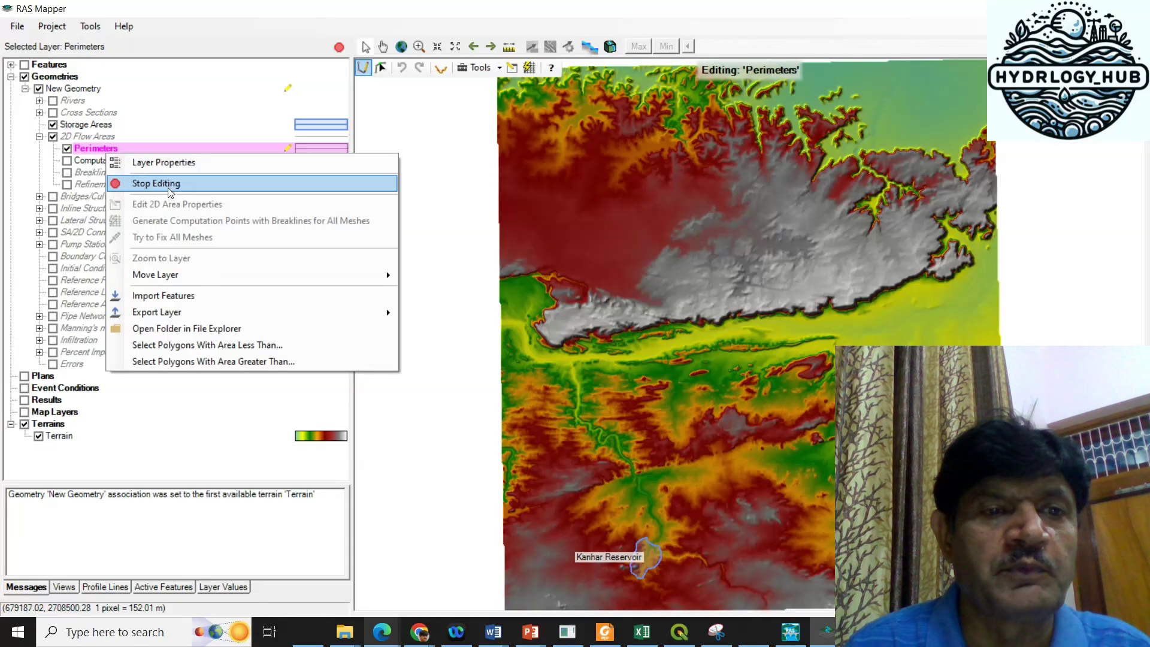
click(201, 301)
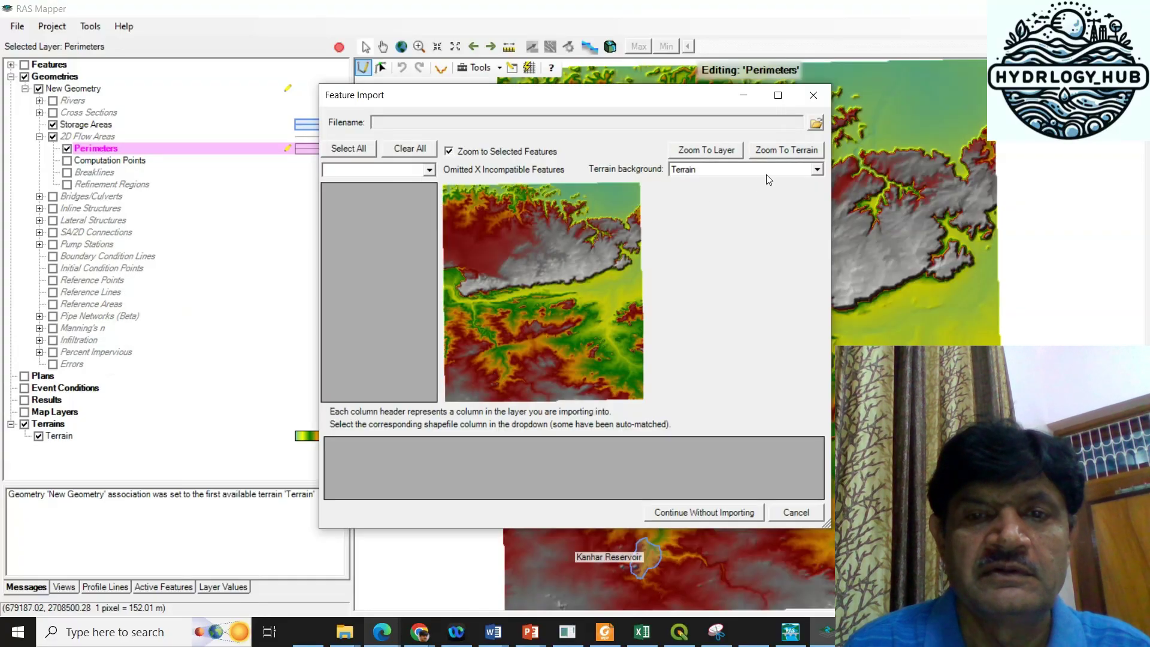
click(816, 124)
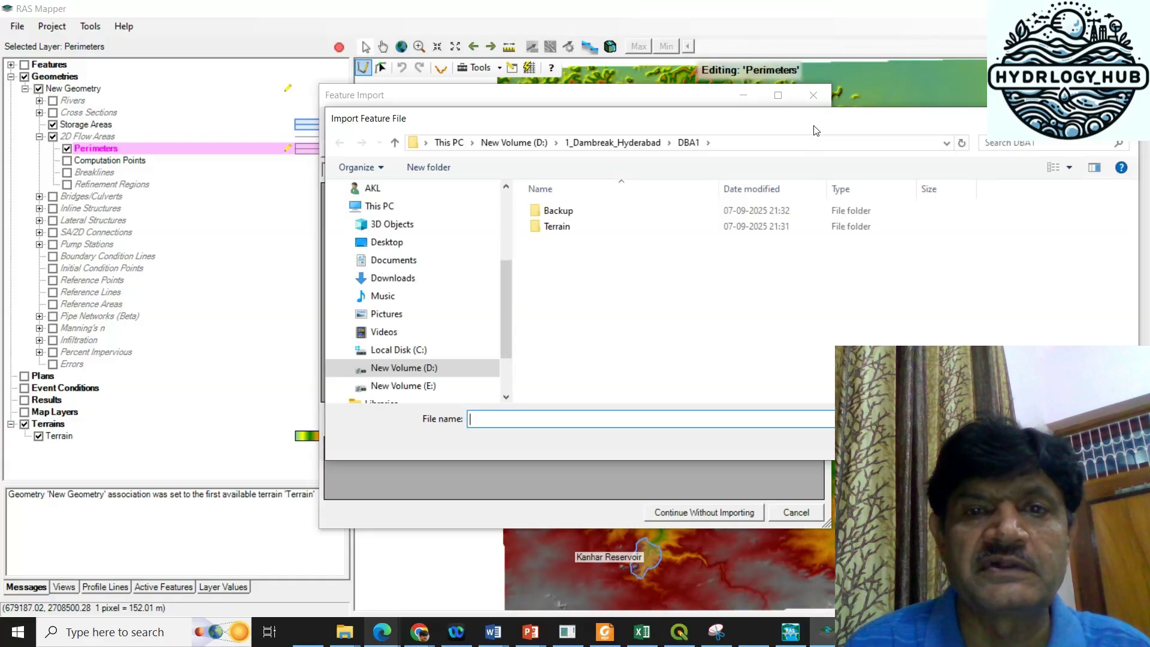
click(612, 143)
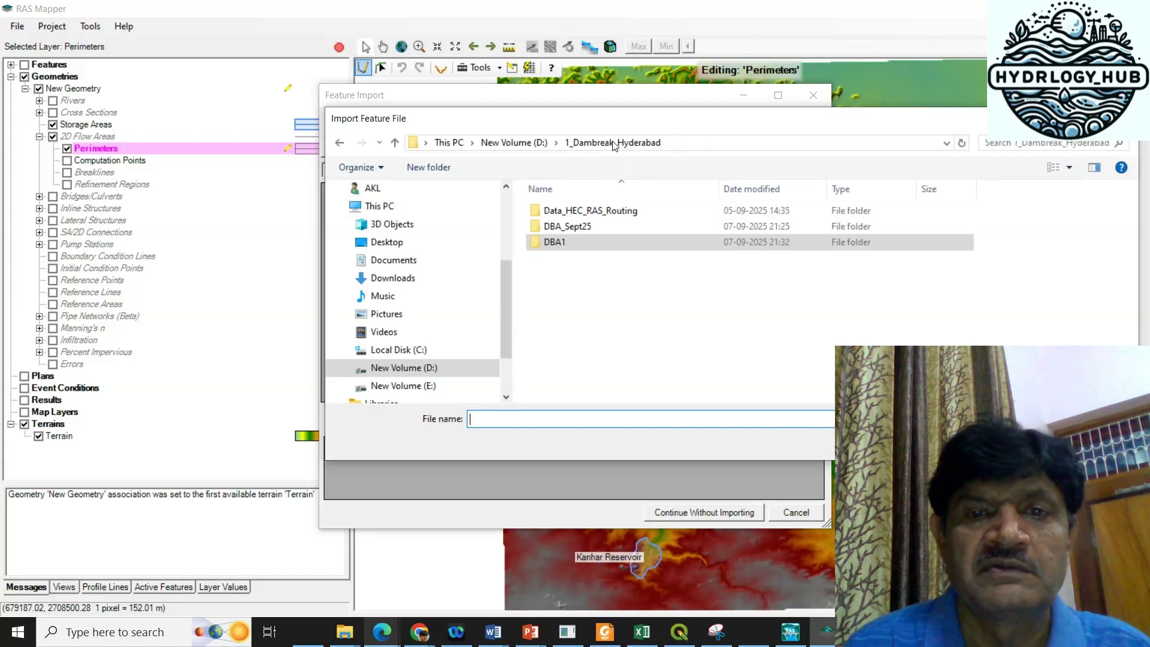
double_click(592, 211)
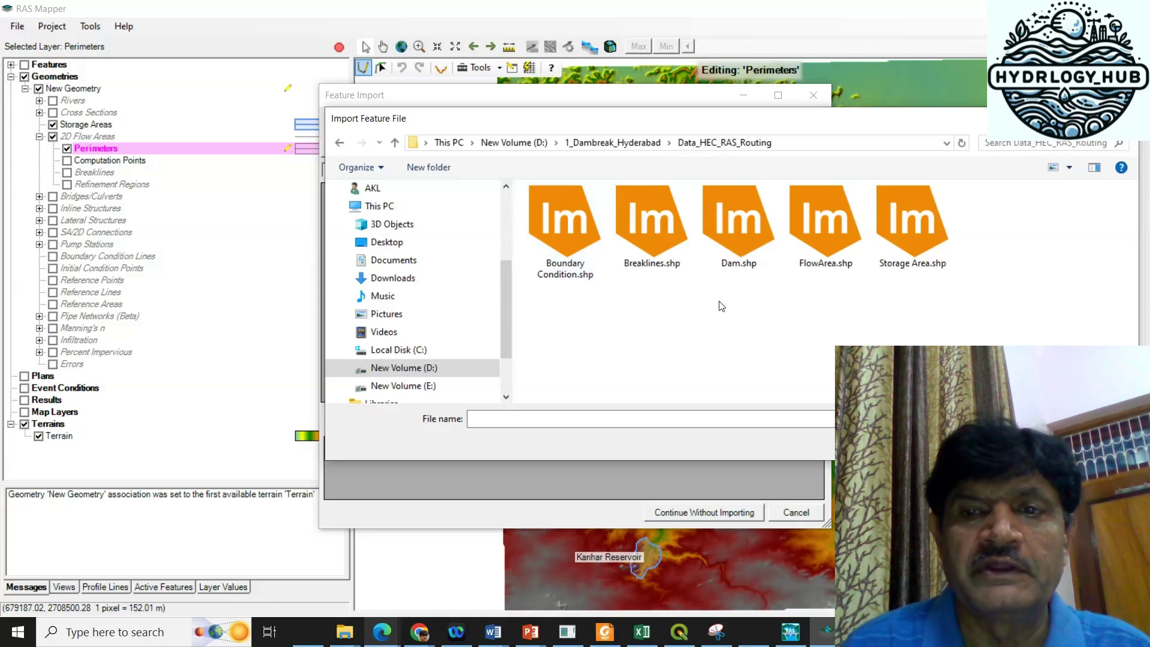
click(831, 243)
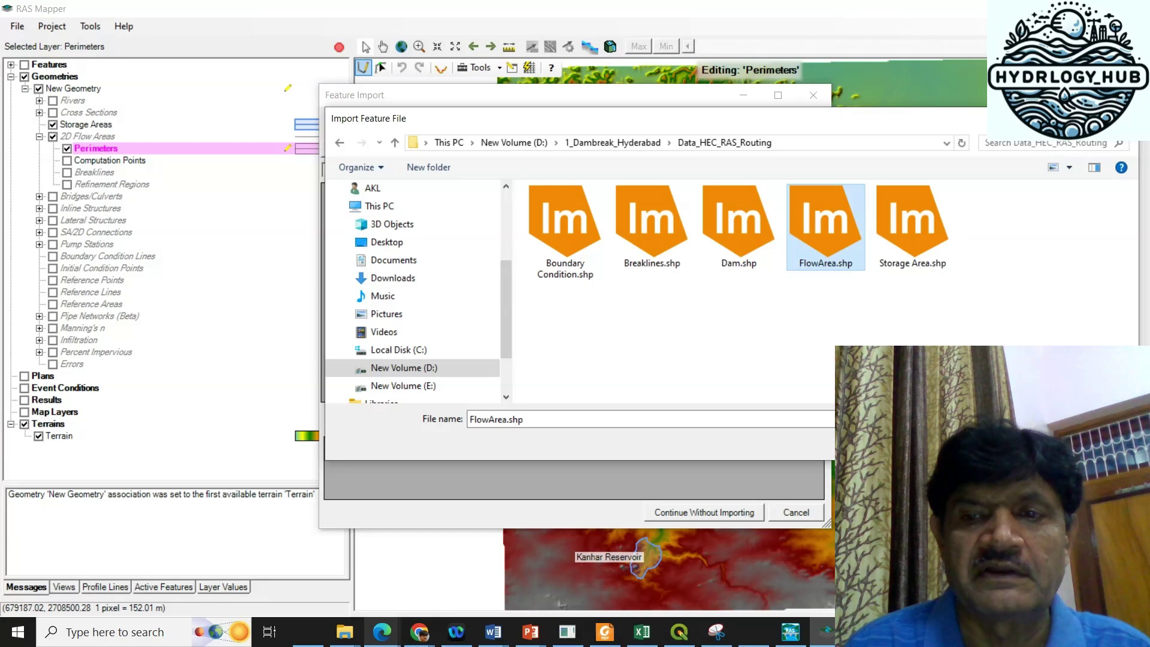
double_click(833, 247)
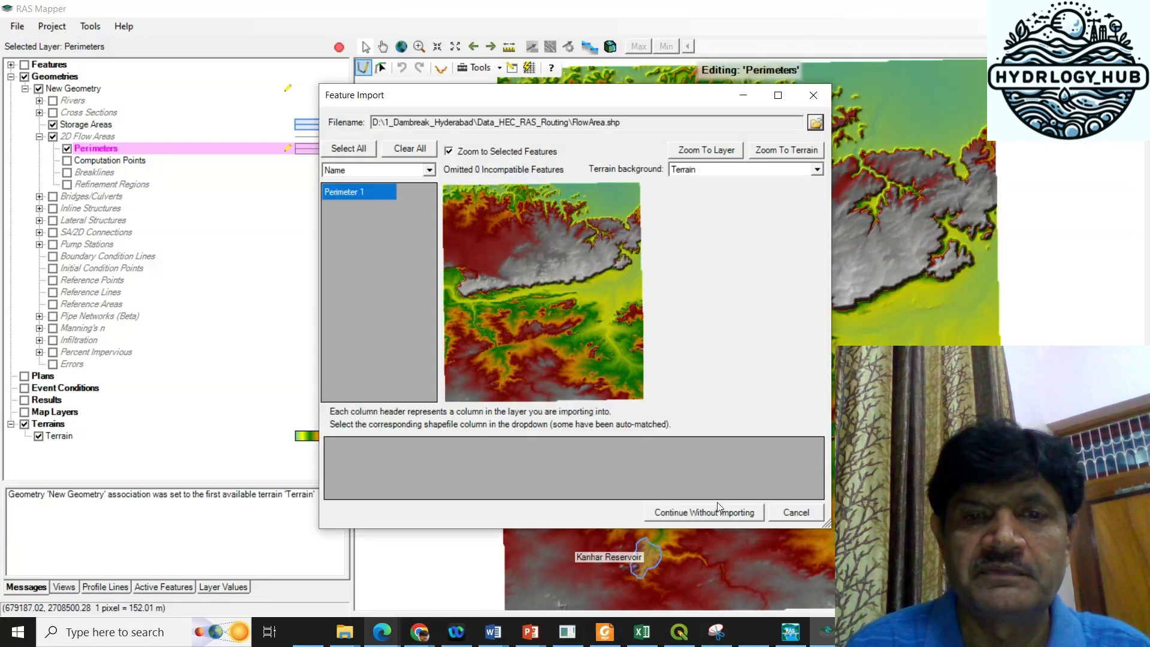
click(743, 519)
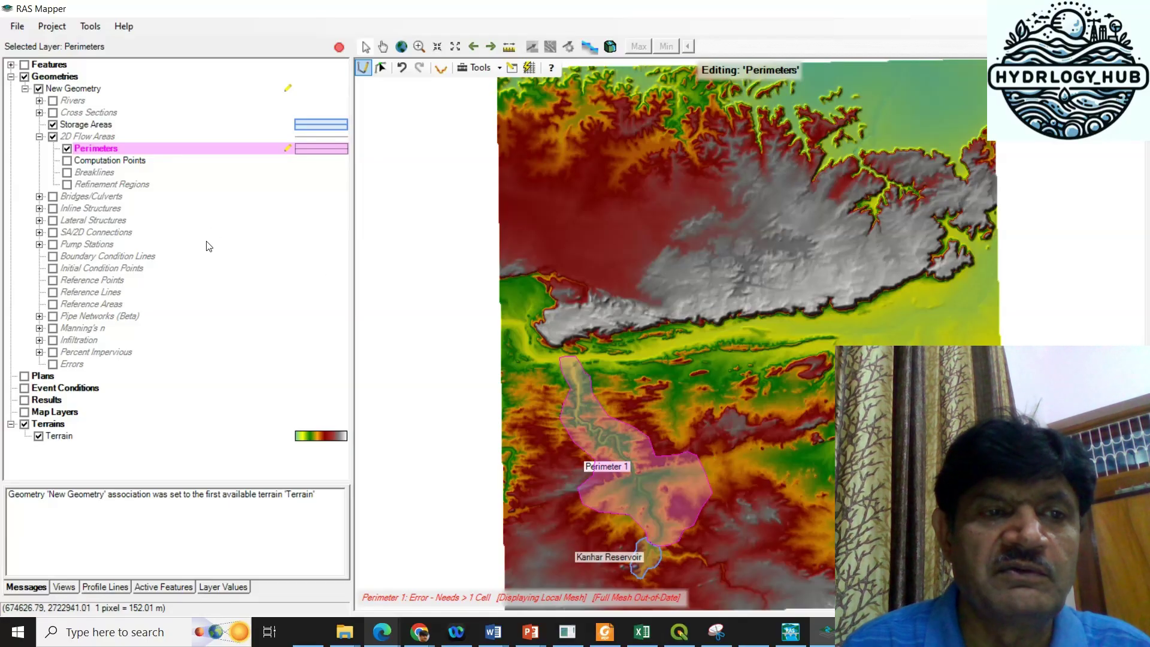
Step: Import the dam line from Dam.shp in the Data_HEC_RAS_Routing folder into the geometry's SA/2D Connections layer
click(100, 233)
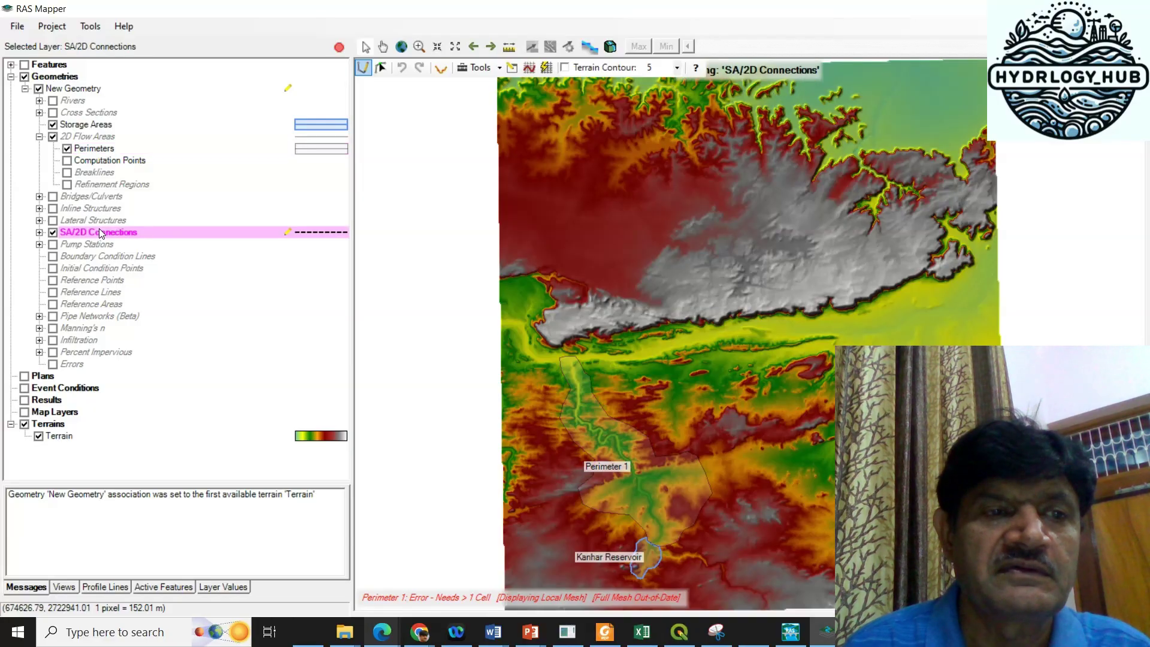
click(39, 233)
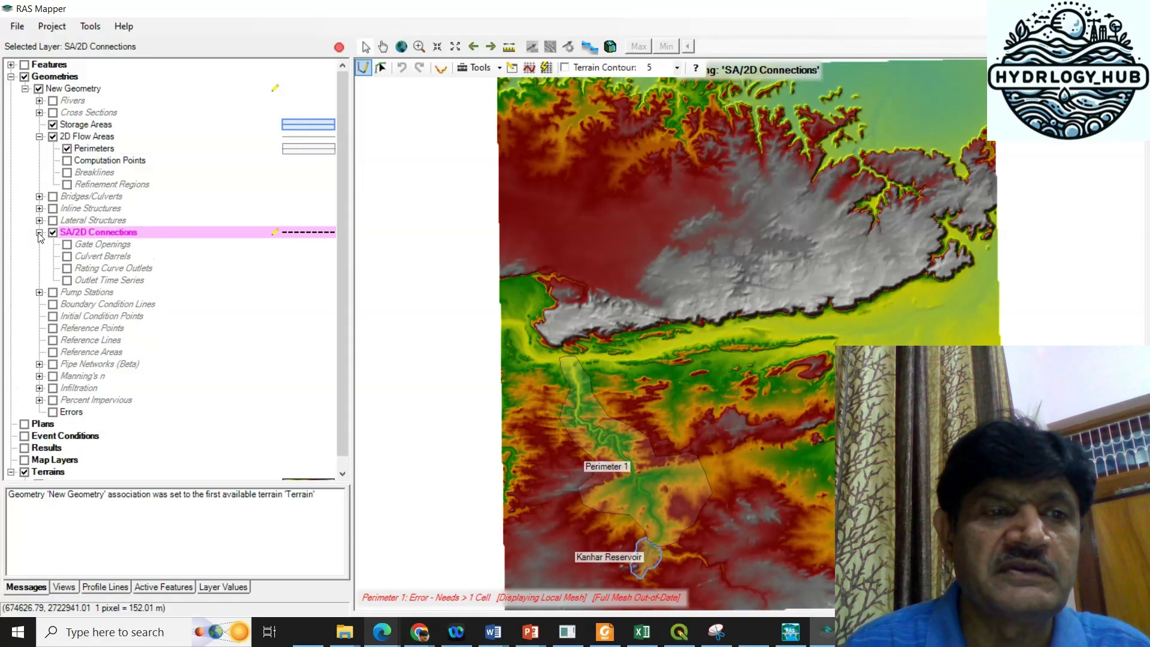
right_click(96, 238)
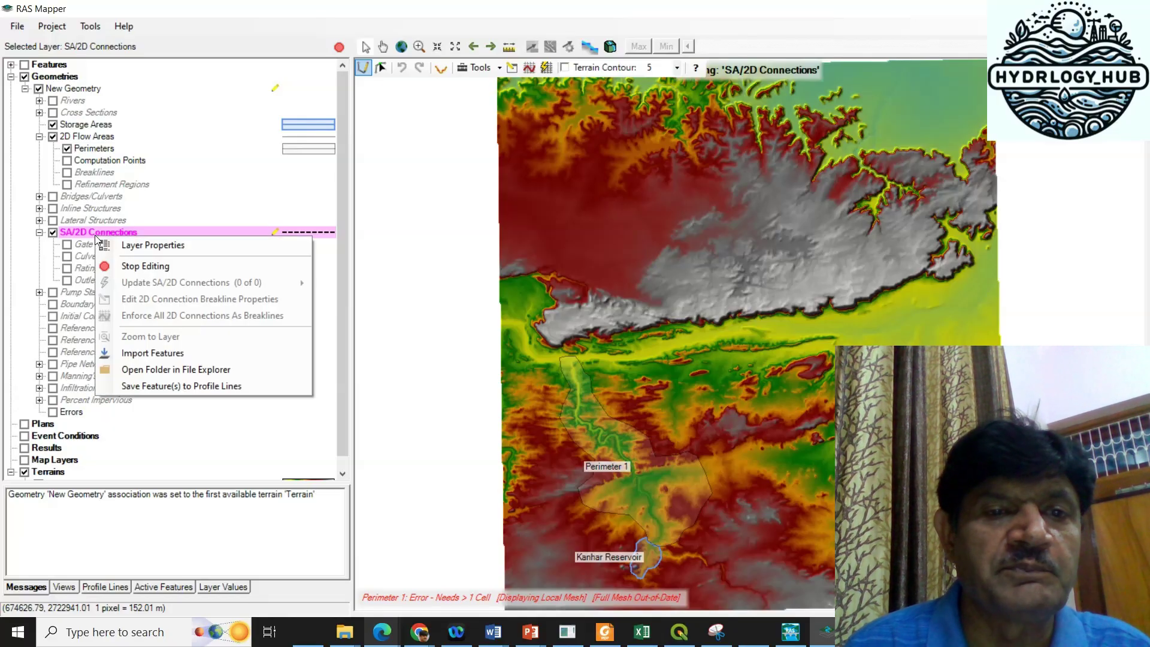
click(189, 353)
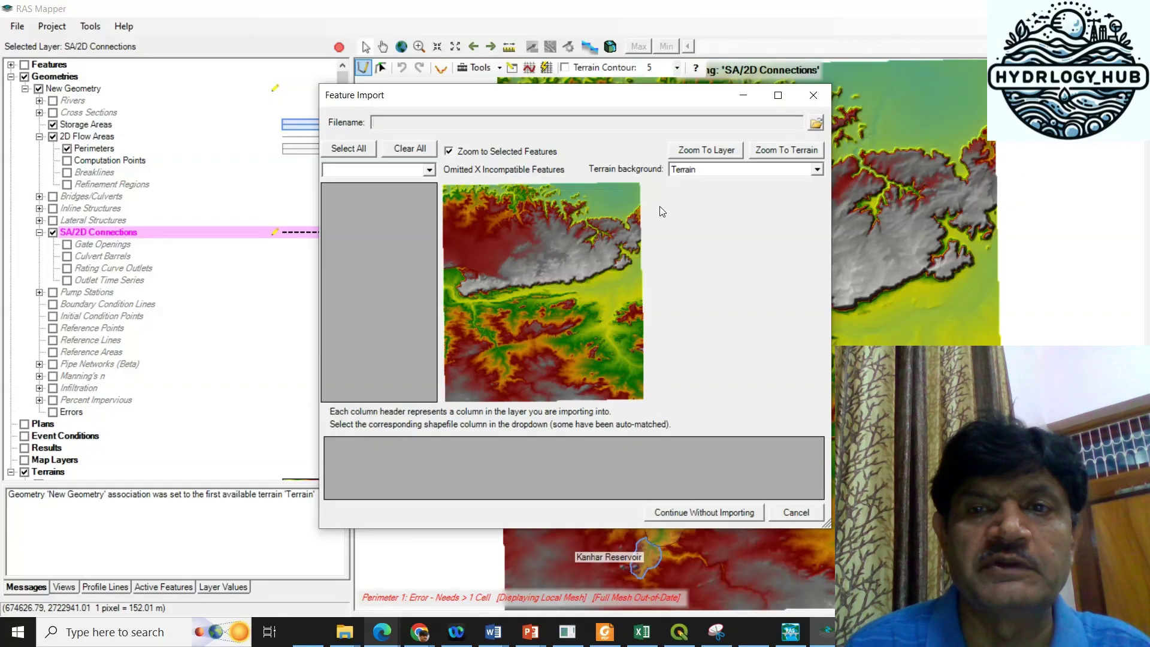
click(816, 124)
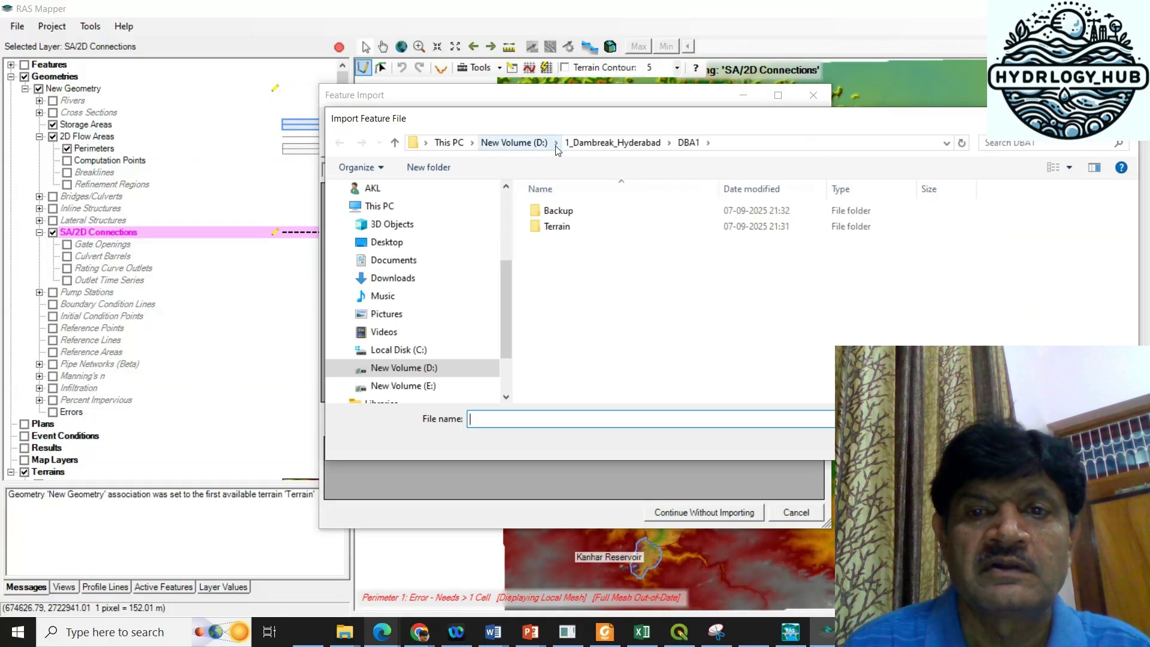
click(594, 142)
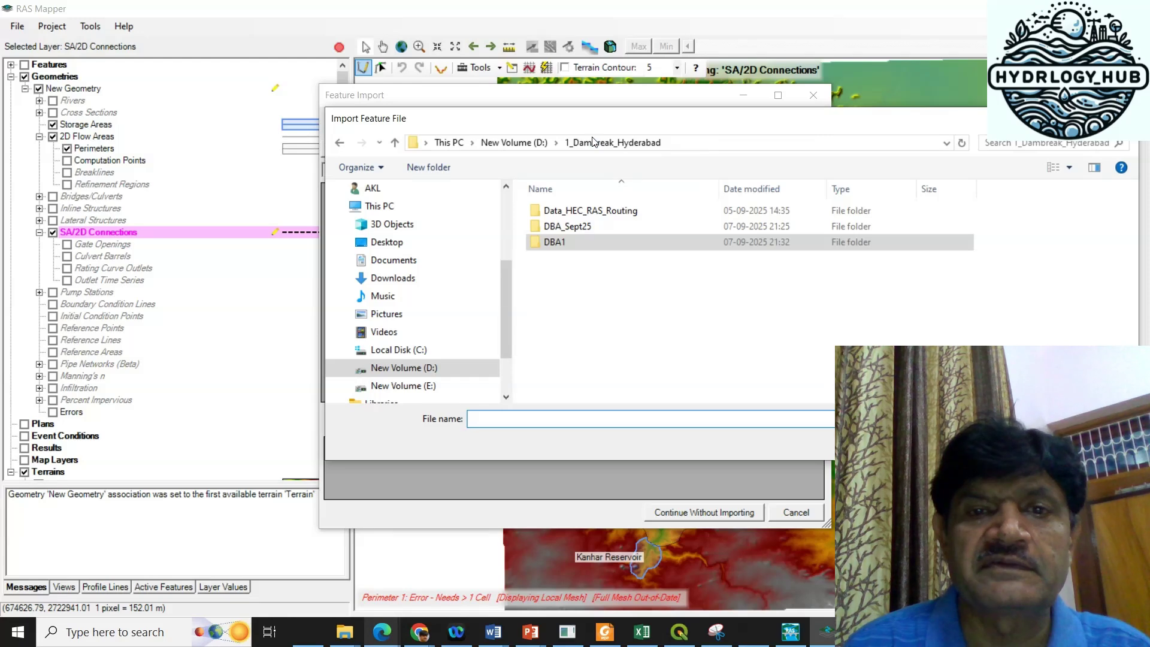
double_click(618, 213)
click(750, 223)
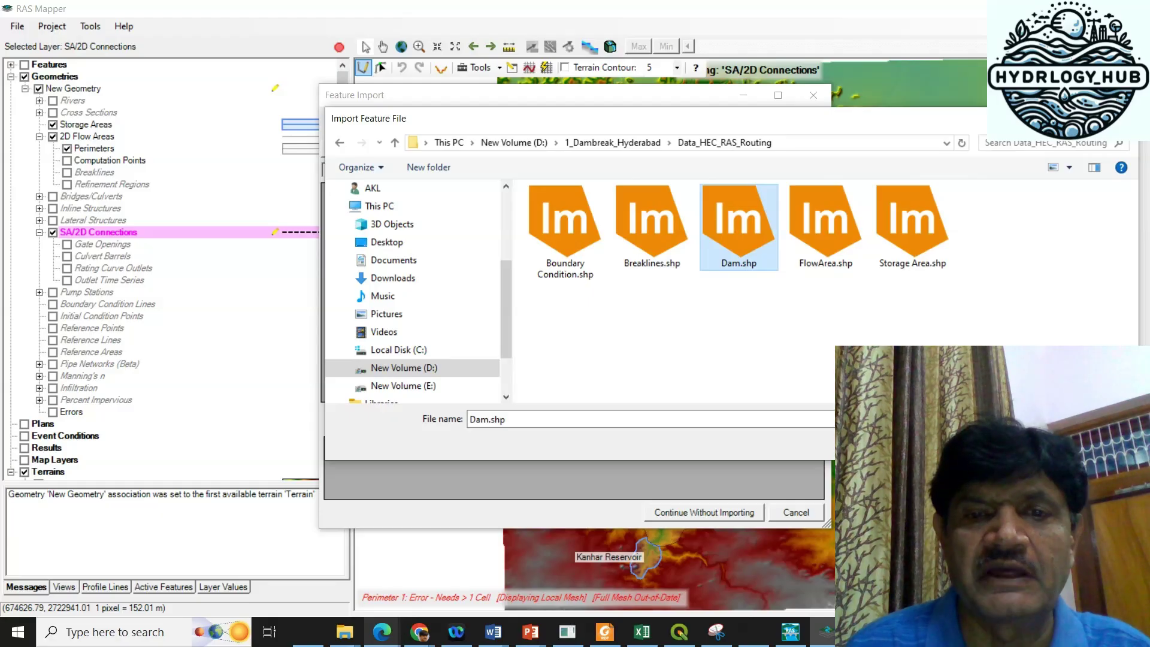
key(Return)
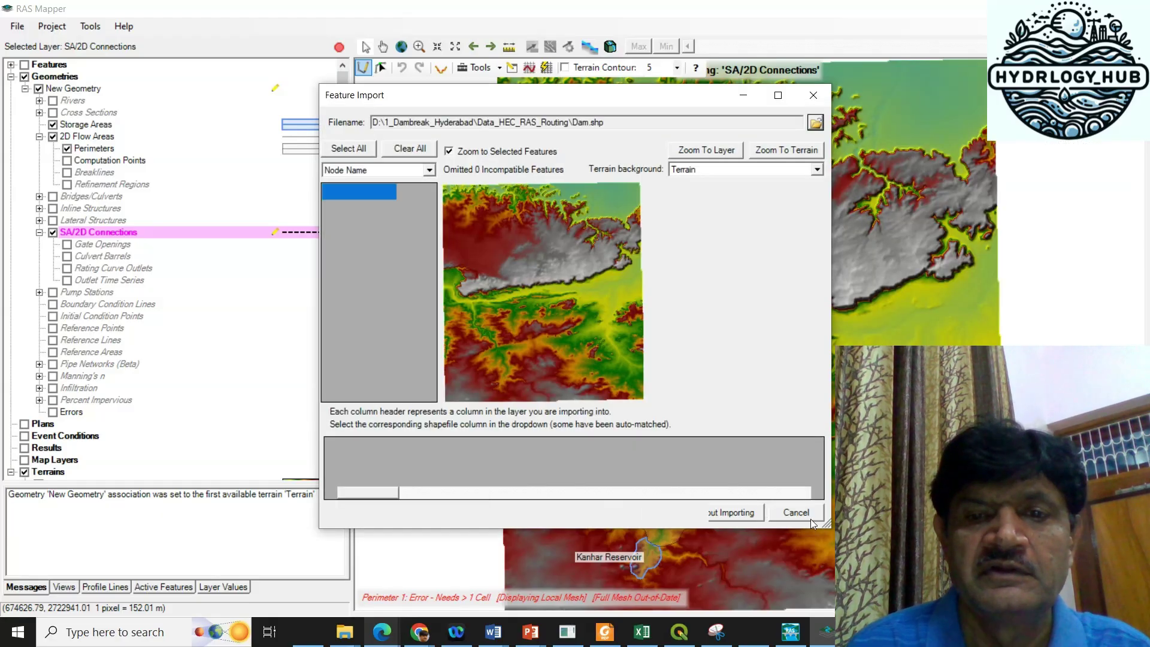
click(735, 511)
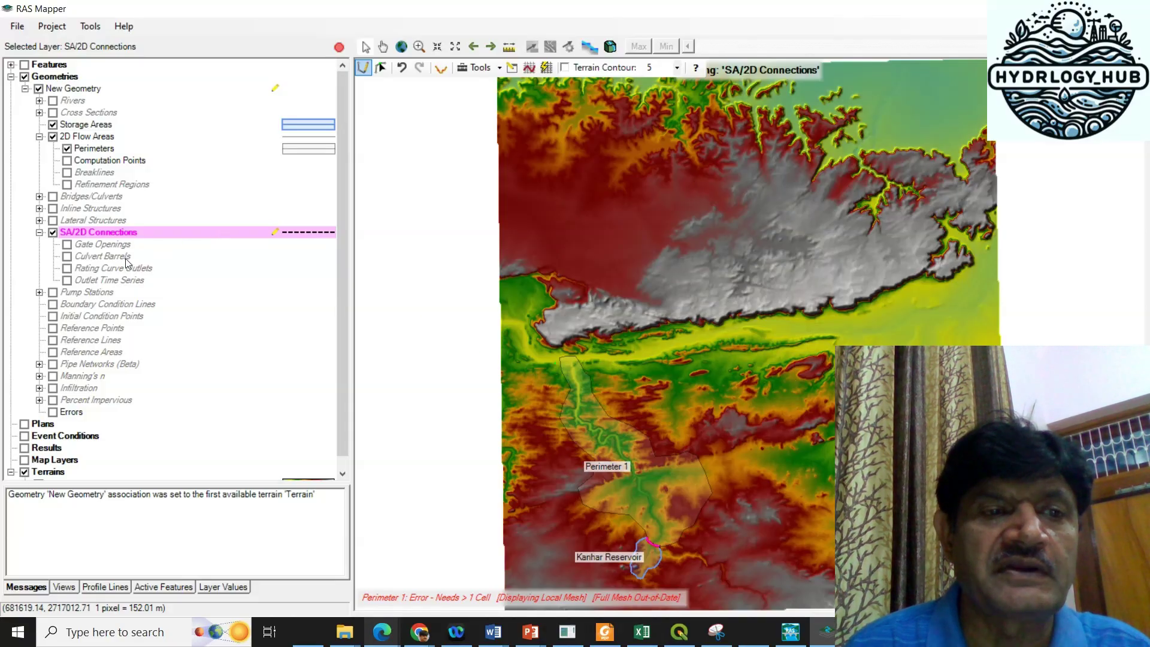
Step: Import the lines from Boundary Condition.shp in the Data_HEC_RAS_Routing folder into the Boundary Condition Lines layer, and stop editing with the geometry saved
click(119, 304)
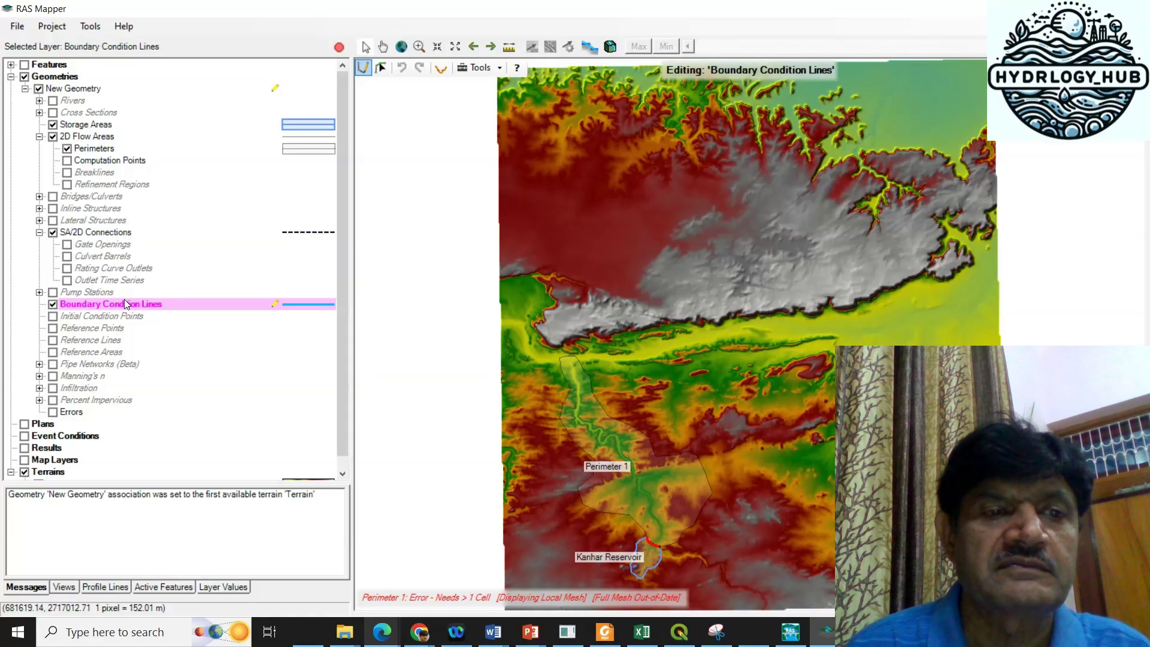
right_click(127, 302)
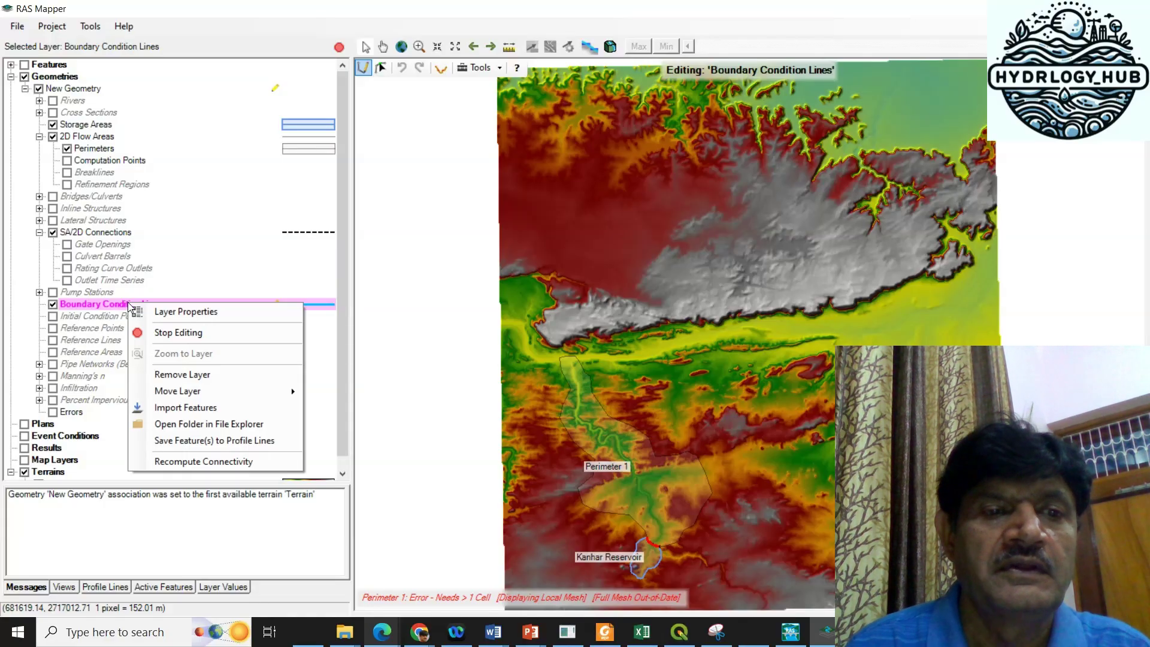
click(232, 406)
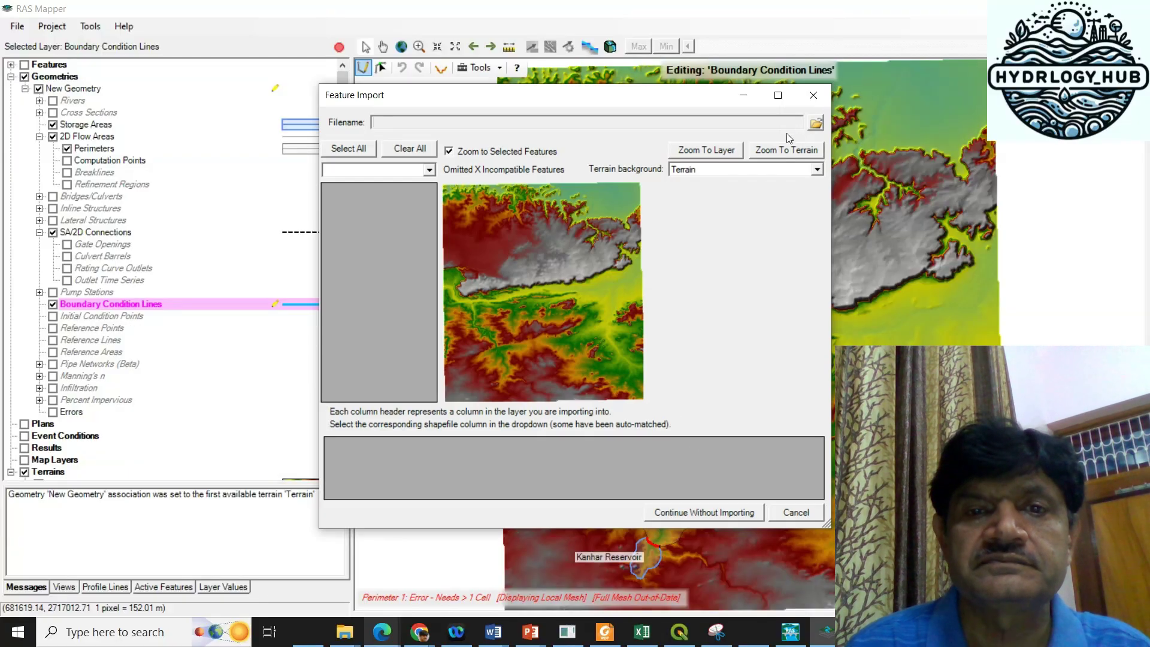
click(816, 124)
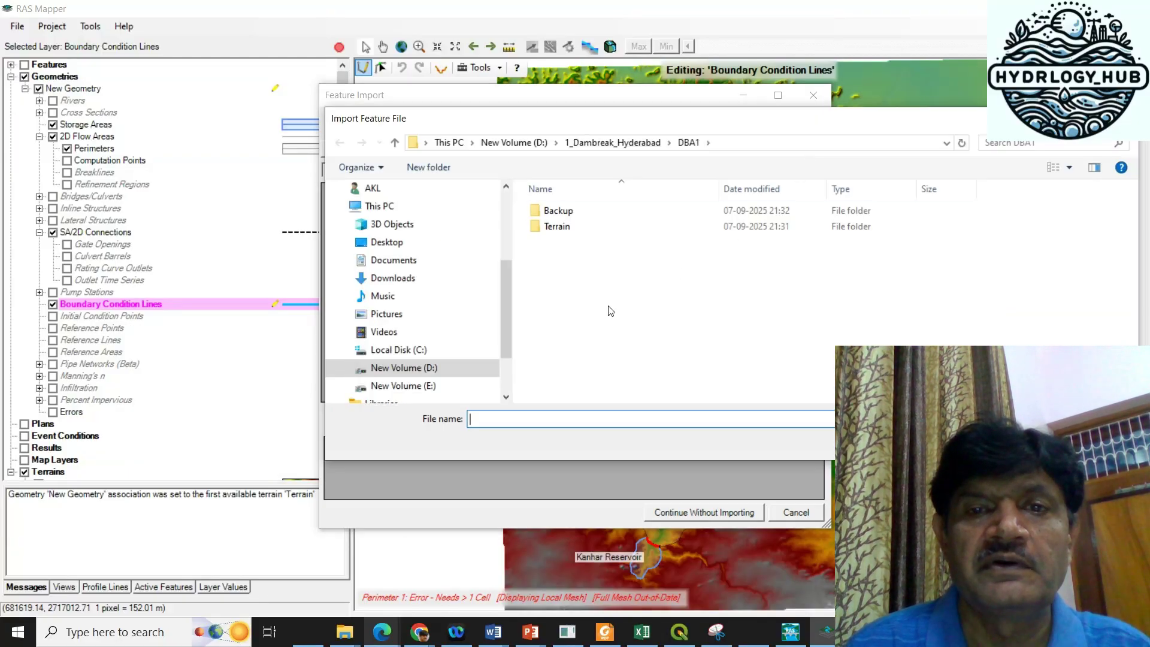
click(607, 144)
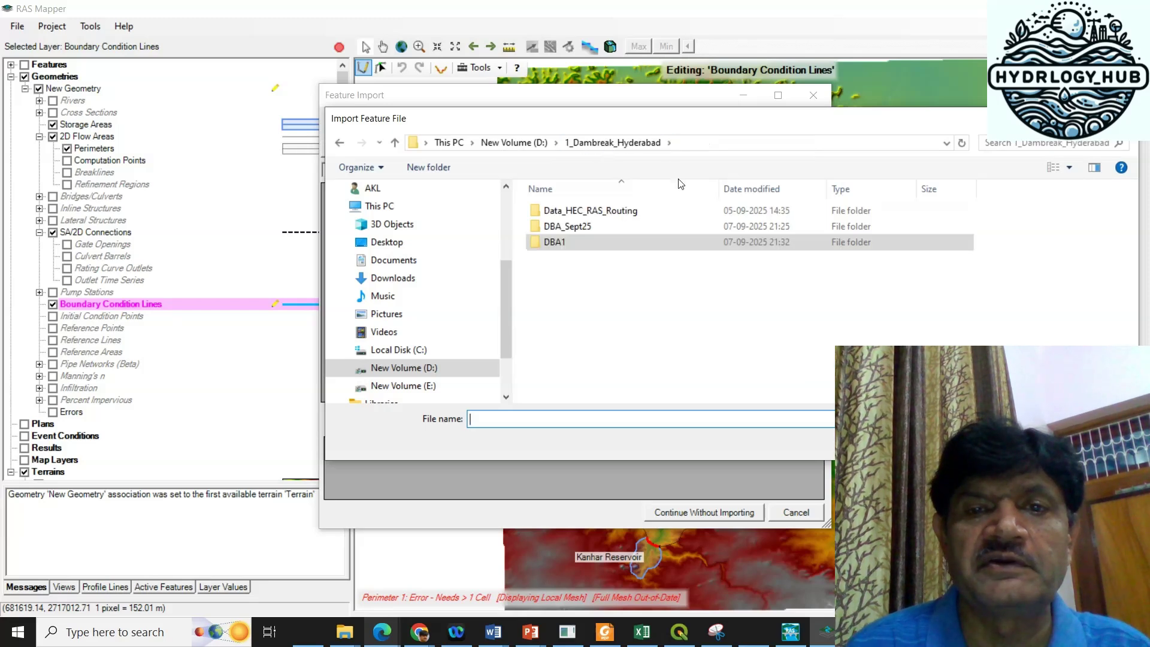
double_click(590, 211)
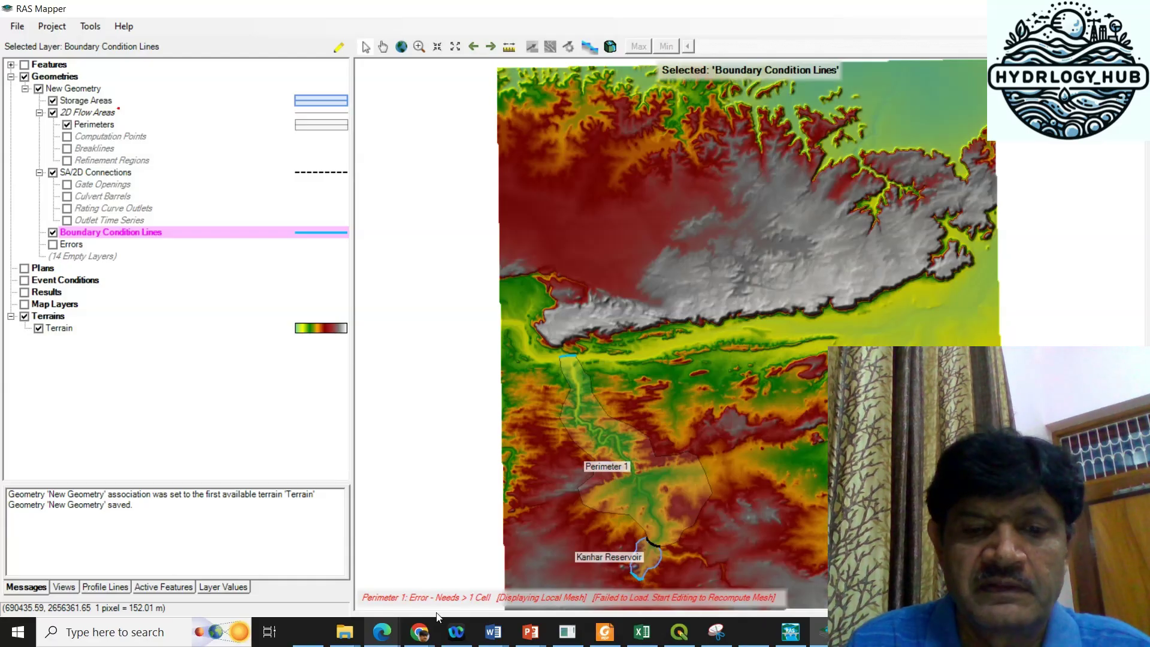
scroll(552, 458, up, 2)
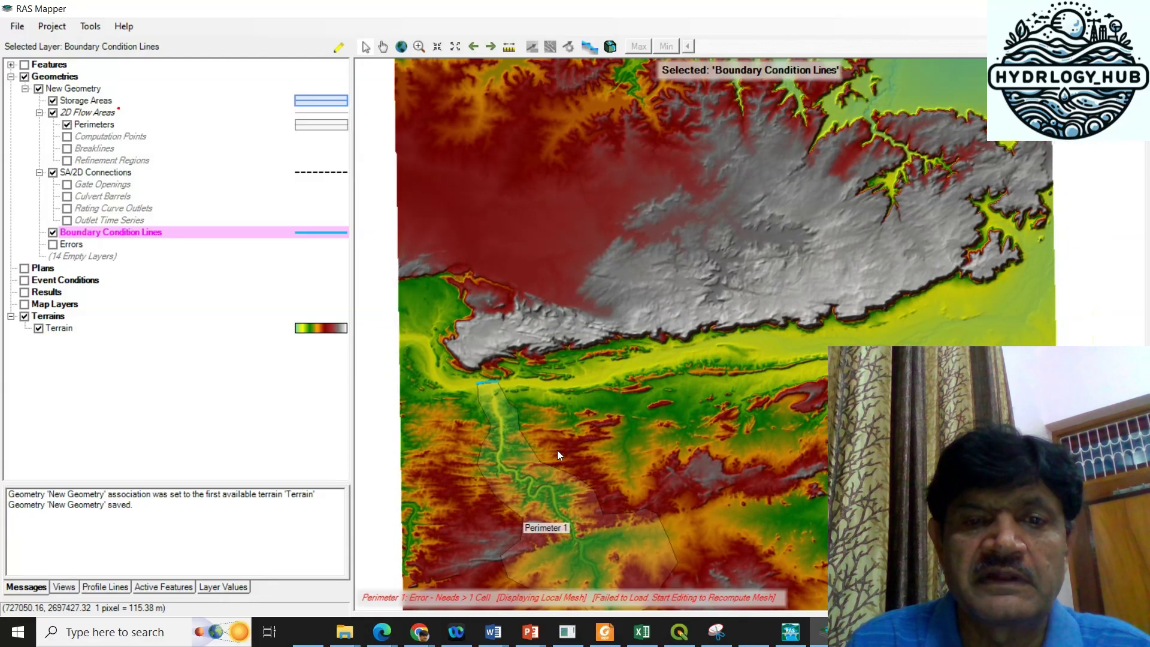
click(558, 450)
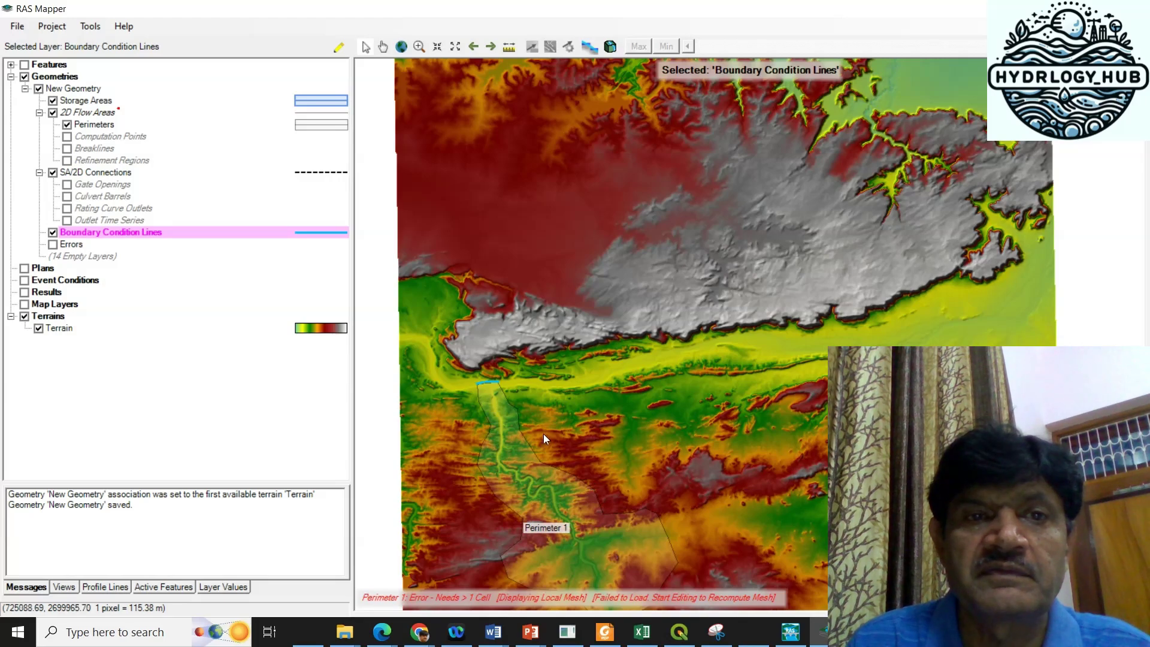
click(382, 46)
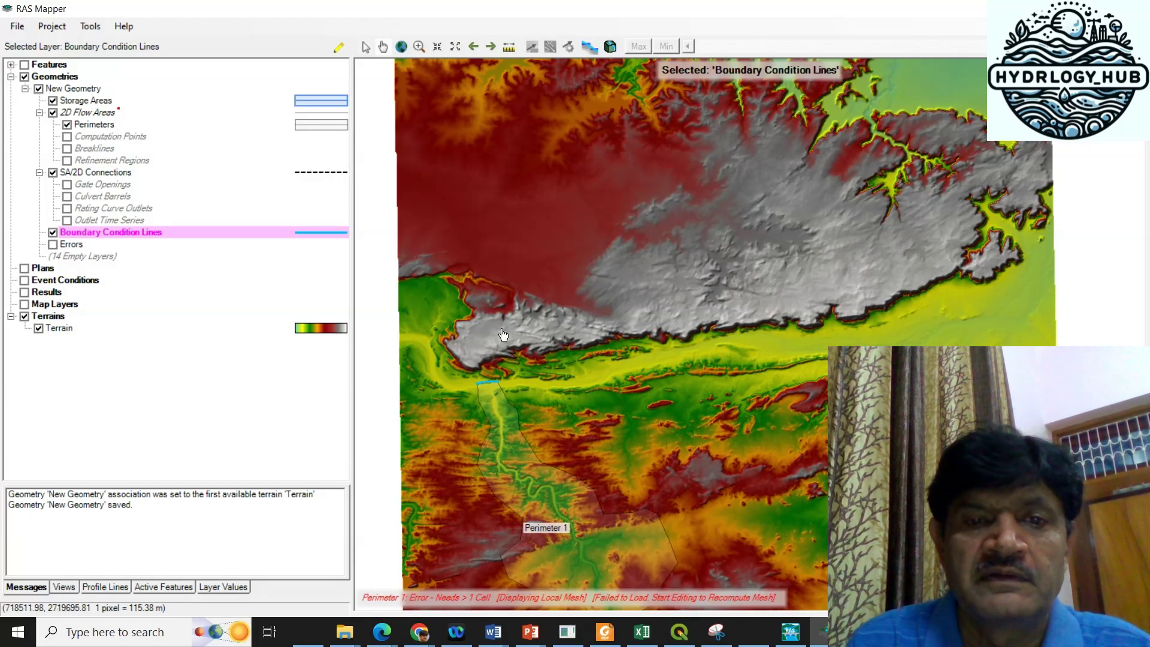
drag(557, 422, 584, 261)
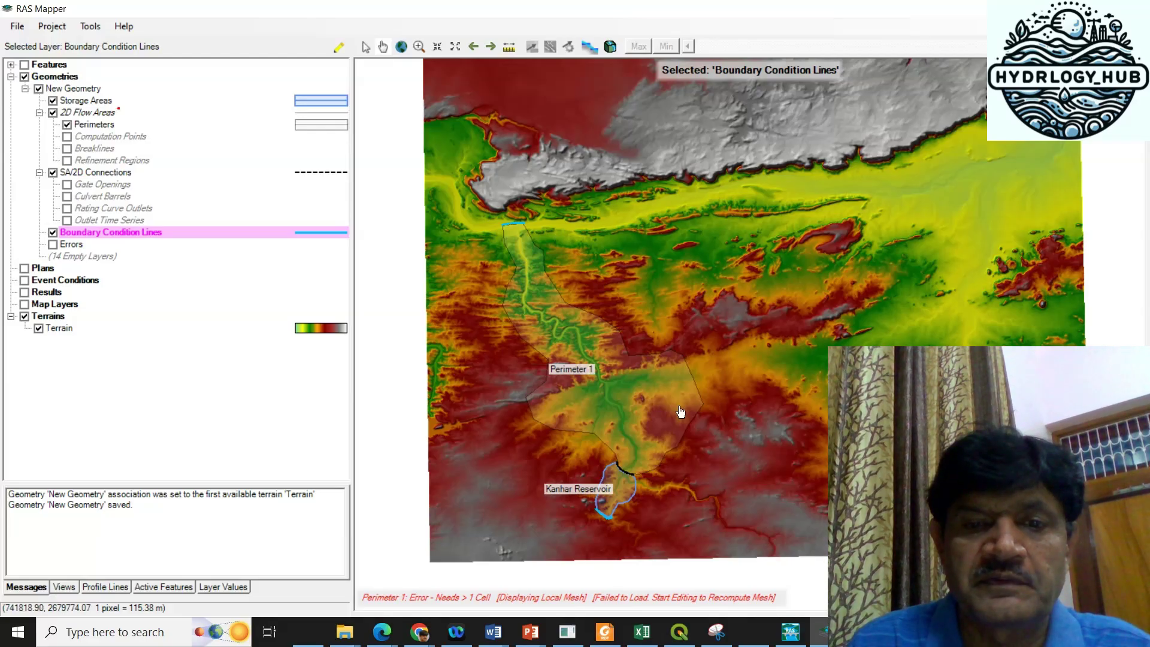
scroll(680, 411, up, 2)
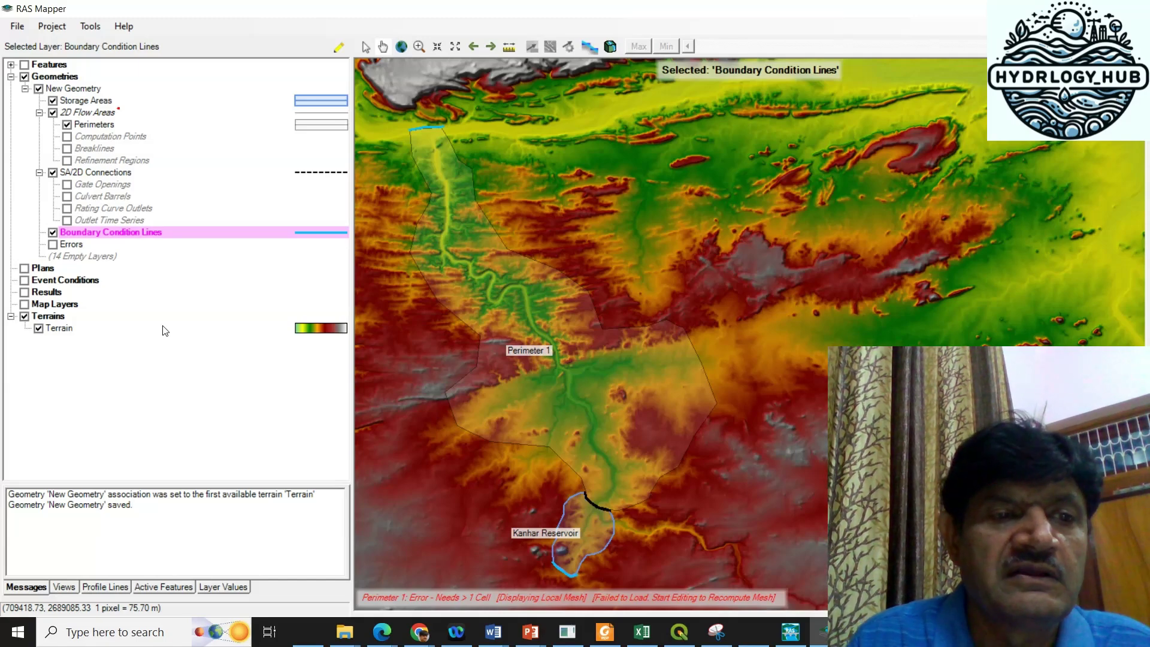
Step: Create a new land cover layer from LandCover_Kanhar.tif in the Data_HEC_RAS_Routing folder, using NOAA C-CAP naming and a 10 m cell size
click(43, 305)
right_click(42, 306)
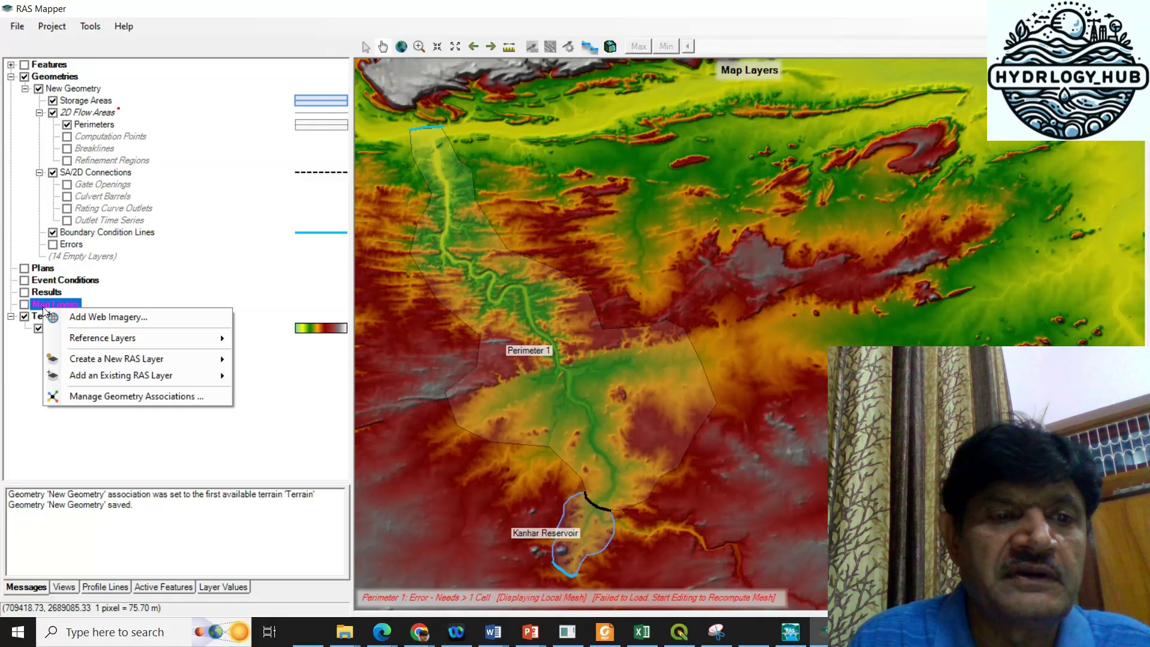
mouse_move(146, 362)
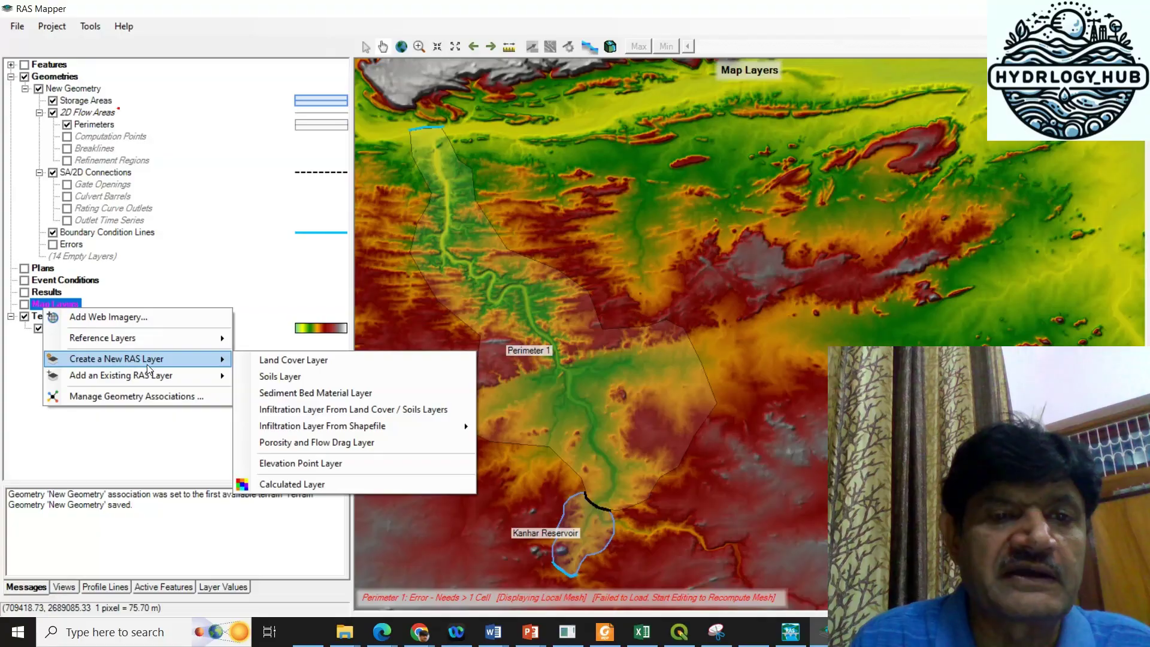
click(317, 365)
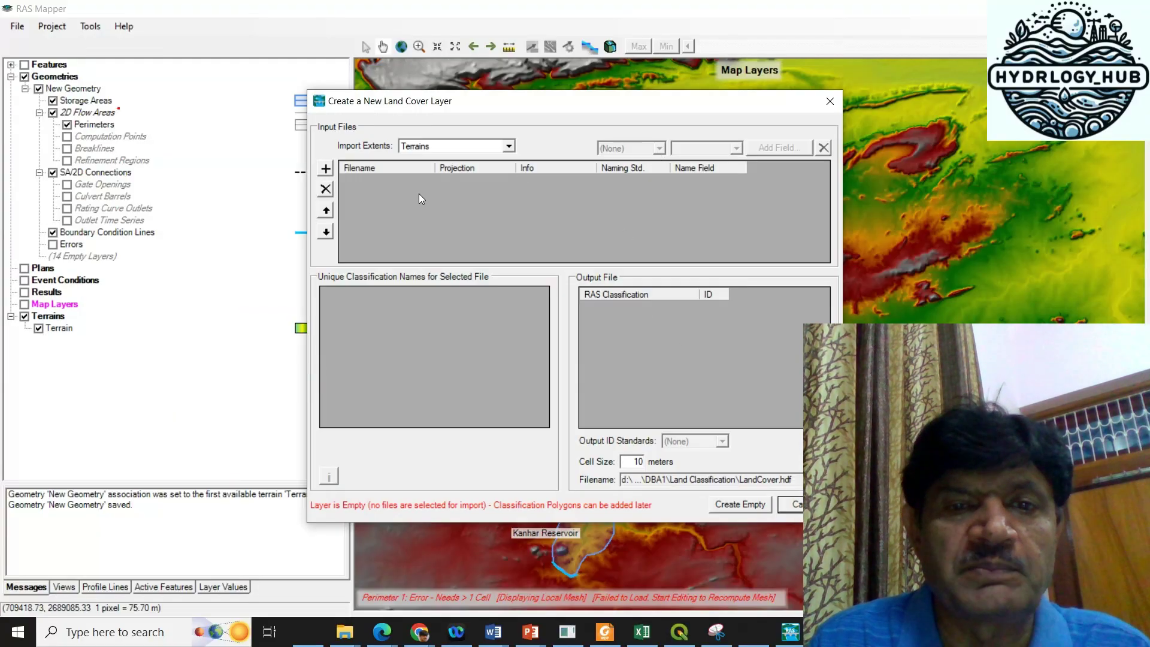
click(326, 169)
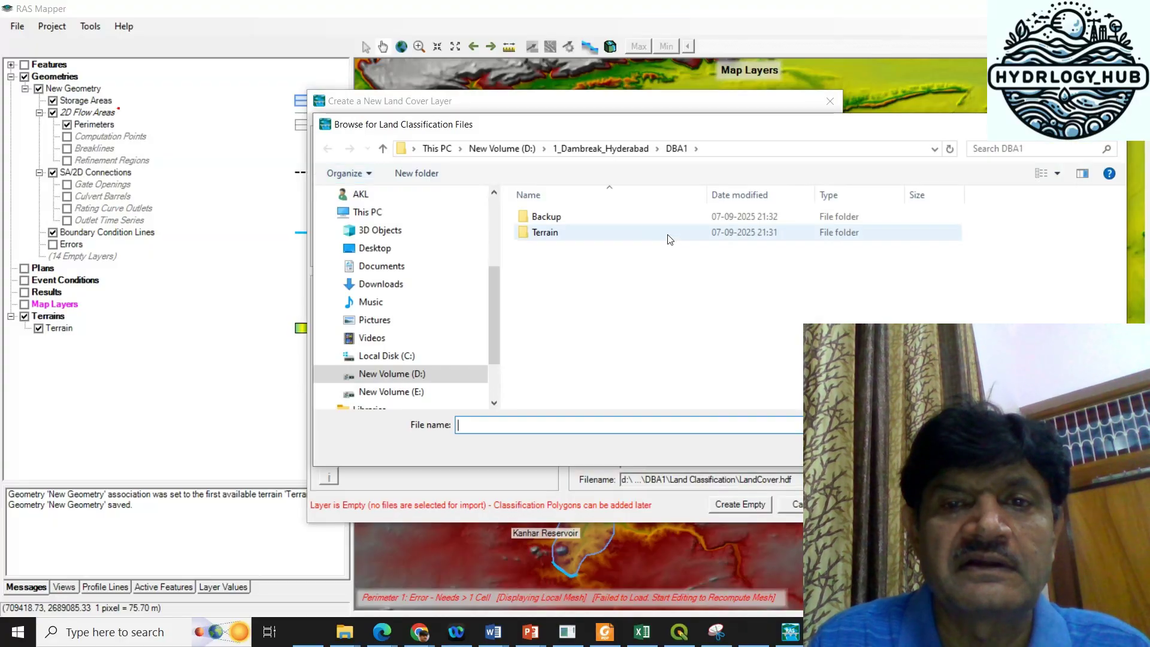
click(569, 150)
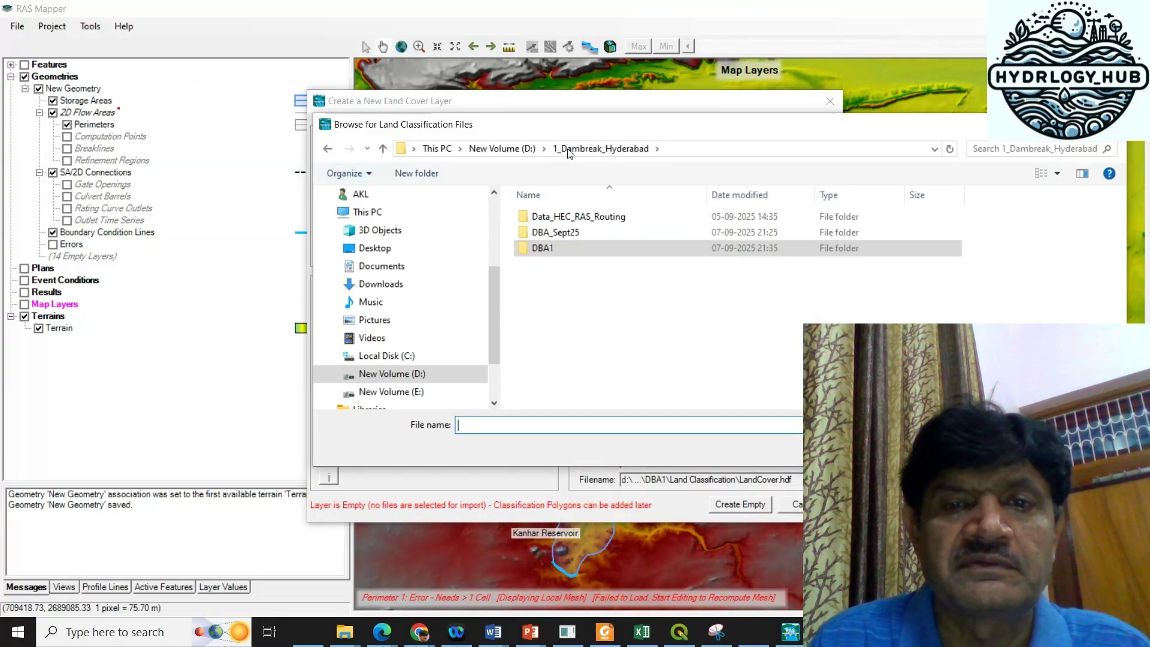
double_click(575, 216)
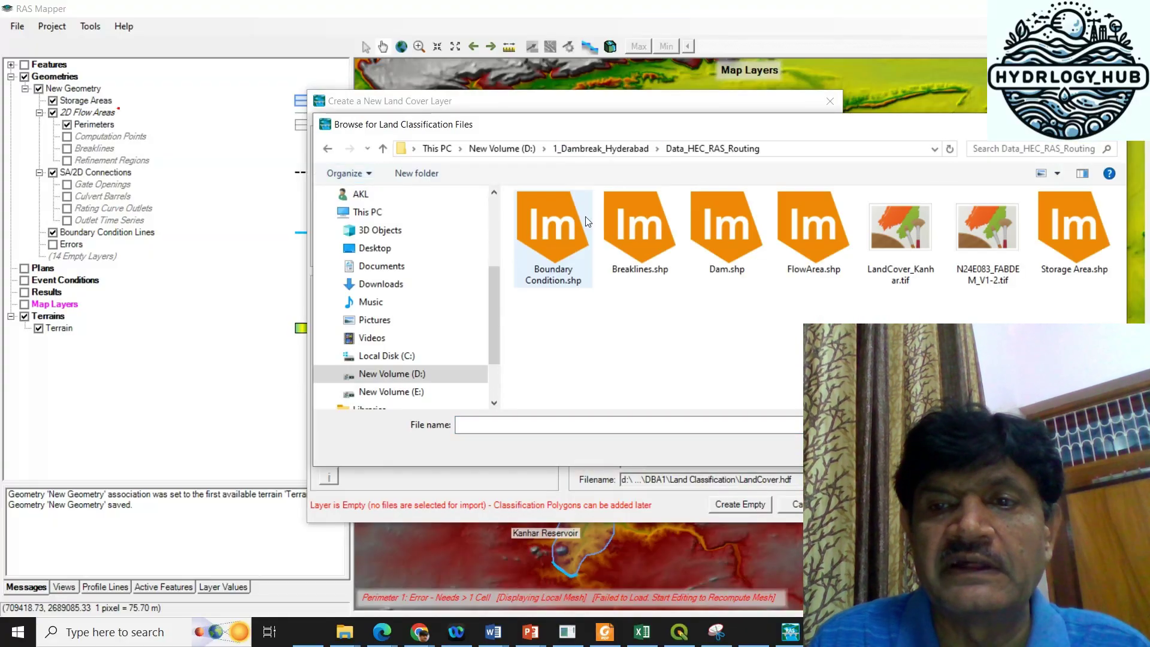
click(990, 239)
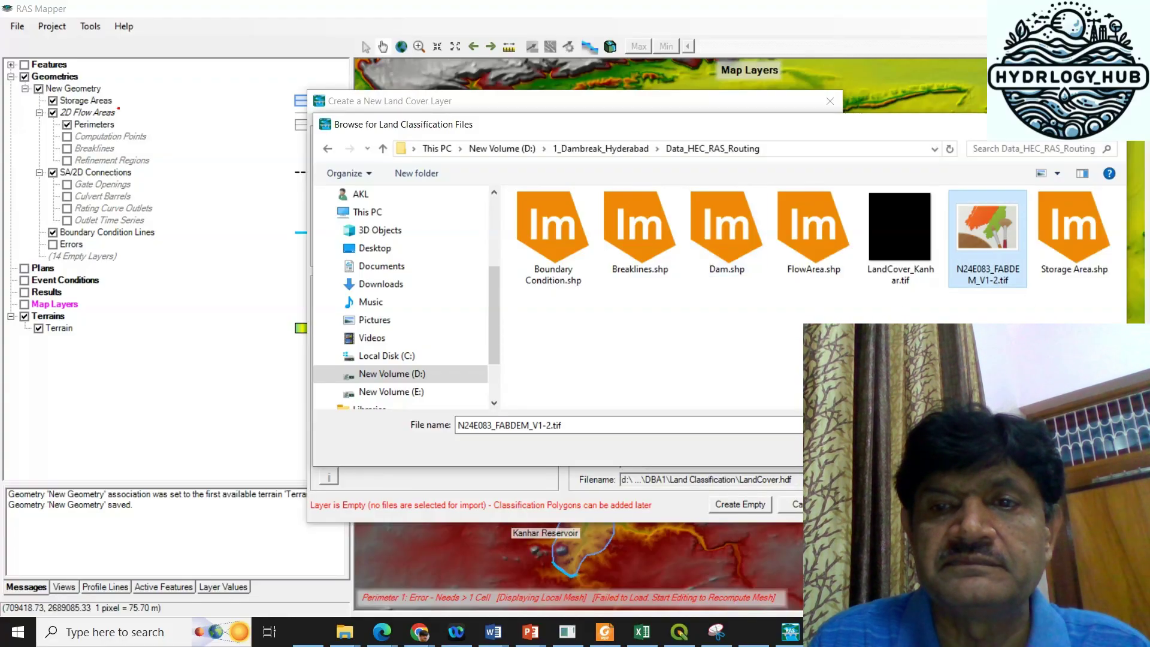
click(905, 257)
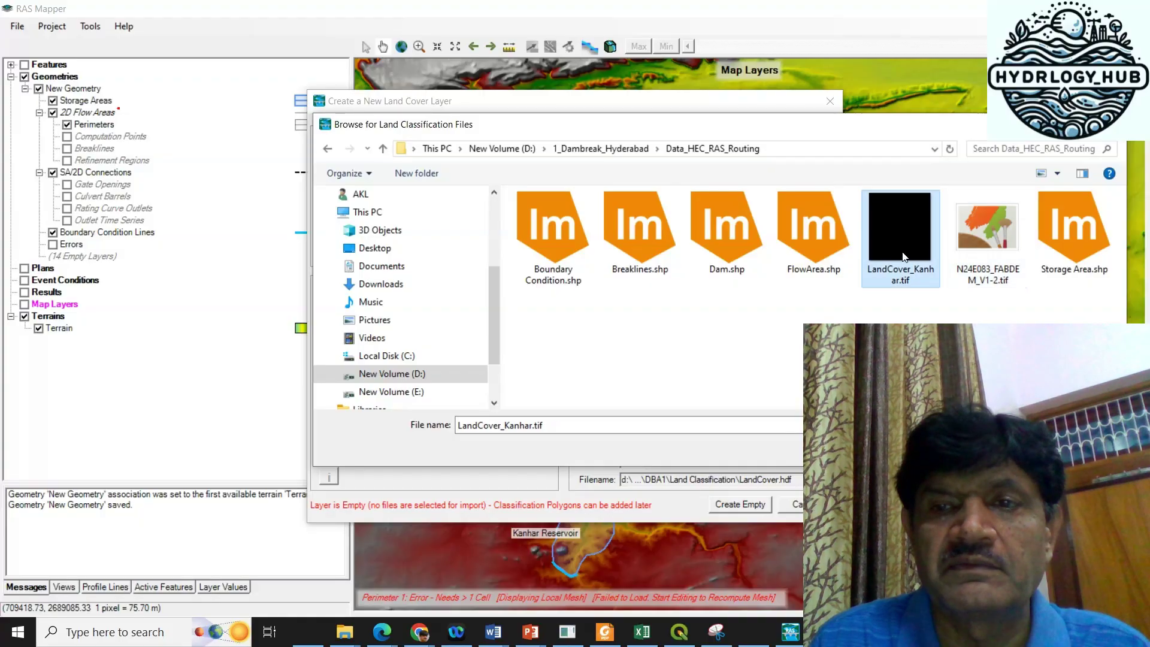
double_click(905, 256)
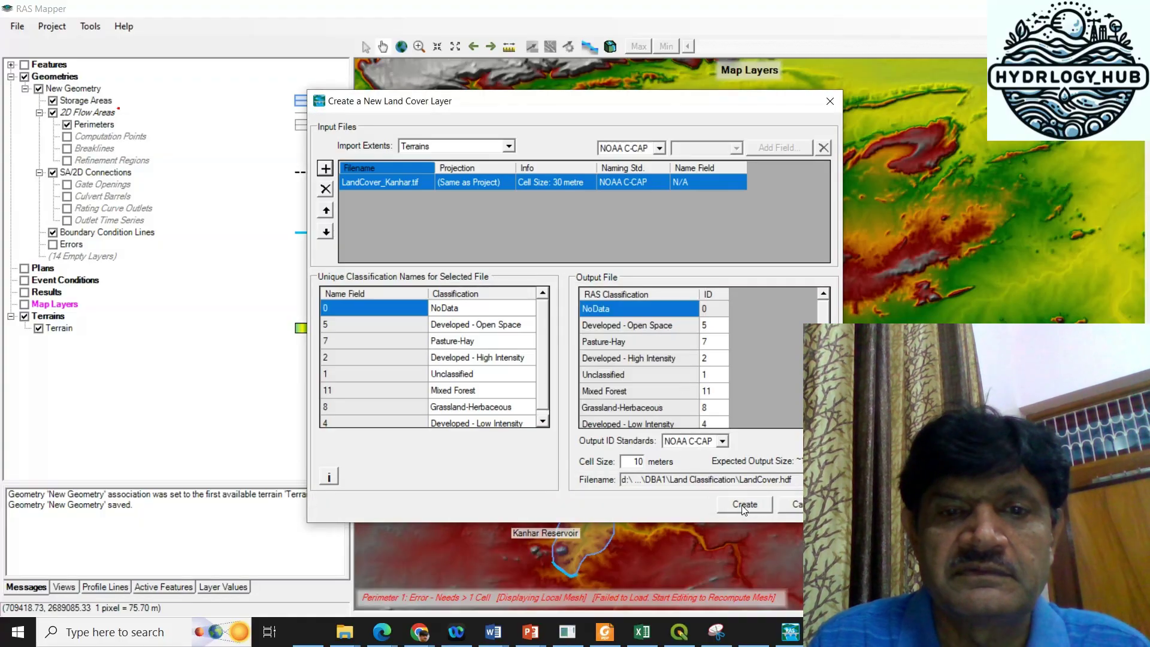
click(744, 508)
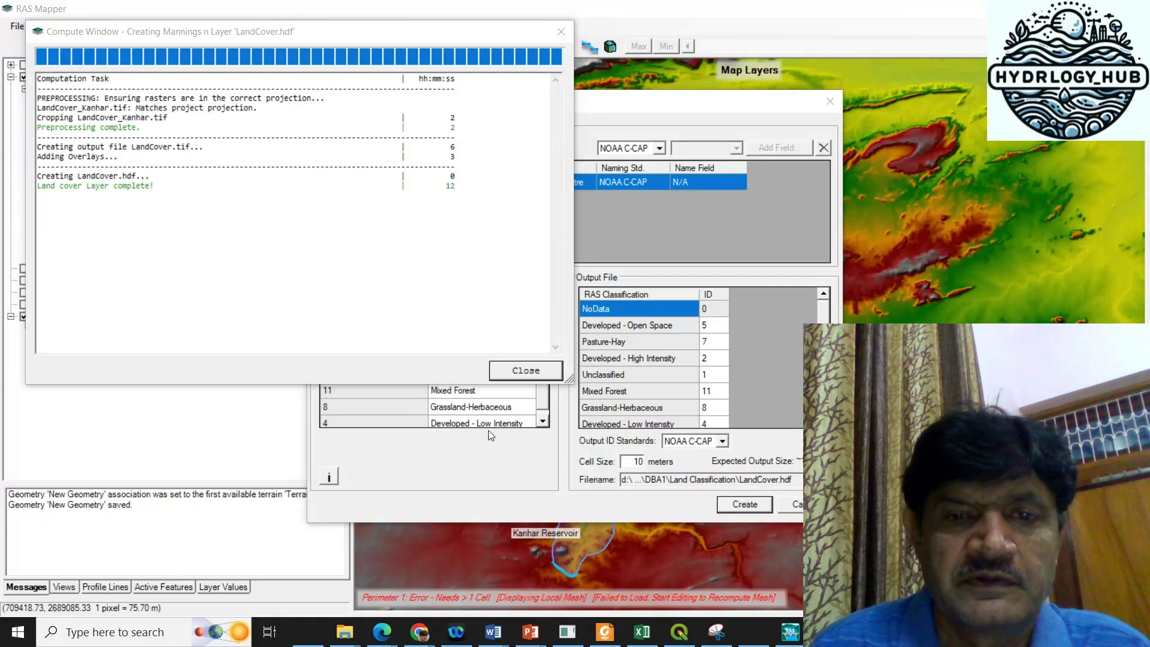
click(529, 371)
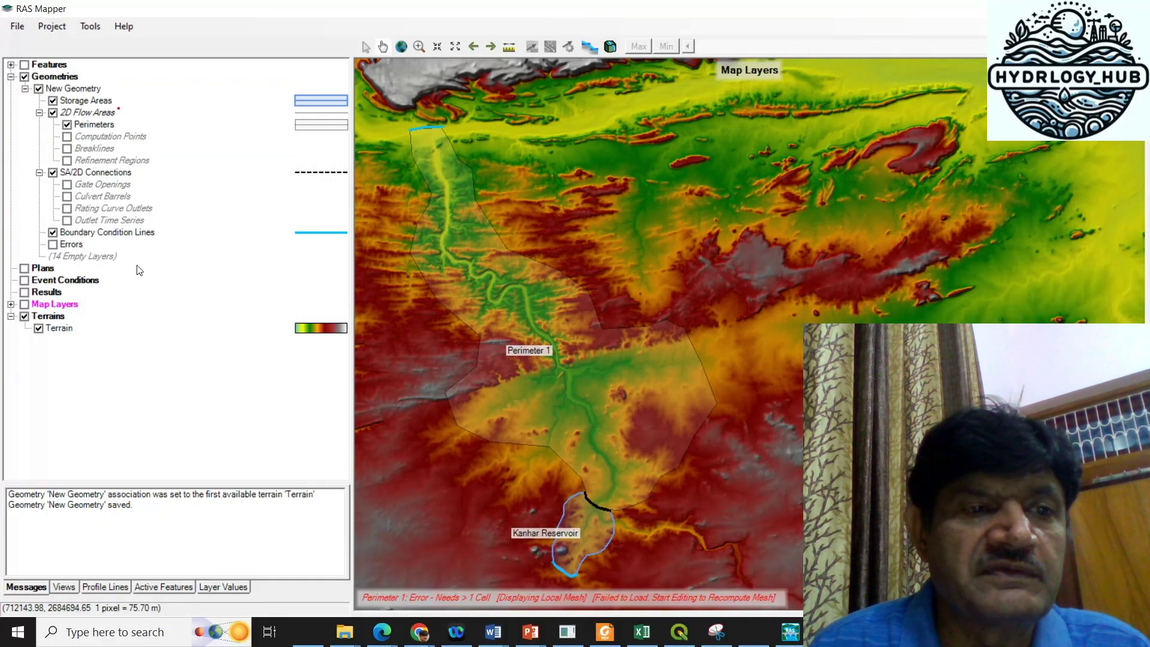
Step: Expand the map layers and switch the LandCover and Terrain layers off and on to inspect each one
click(10, 305)
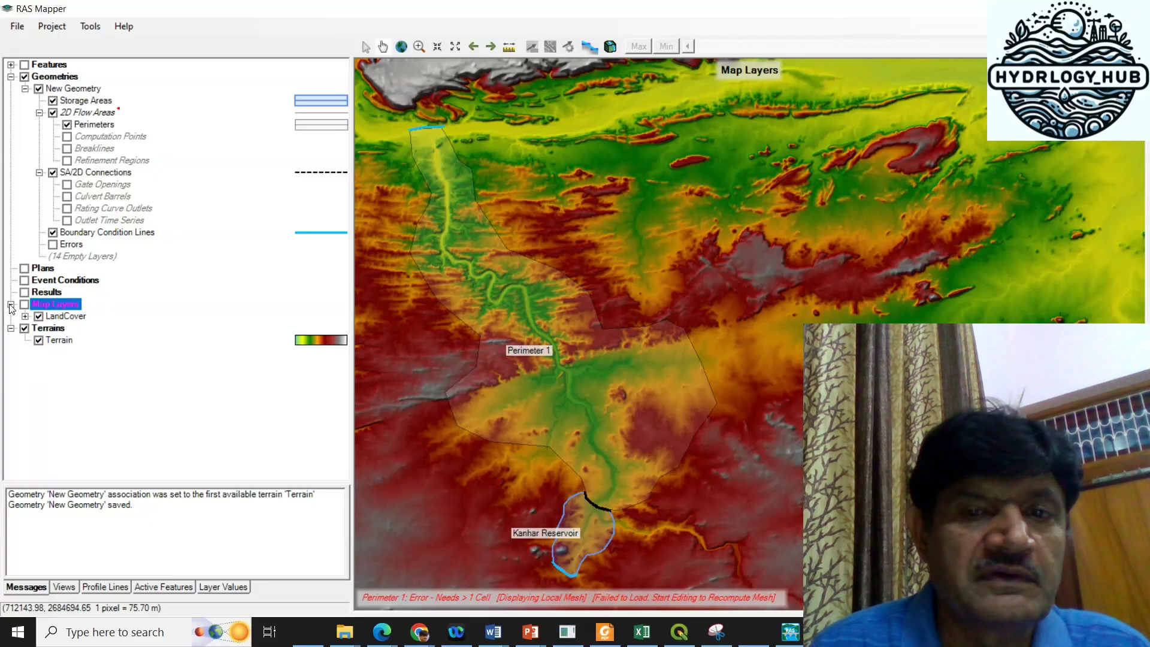
click(38, 340)
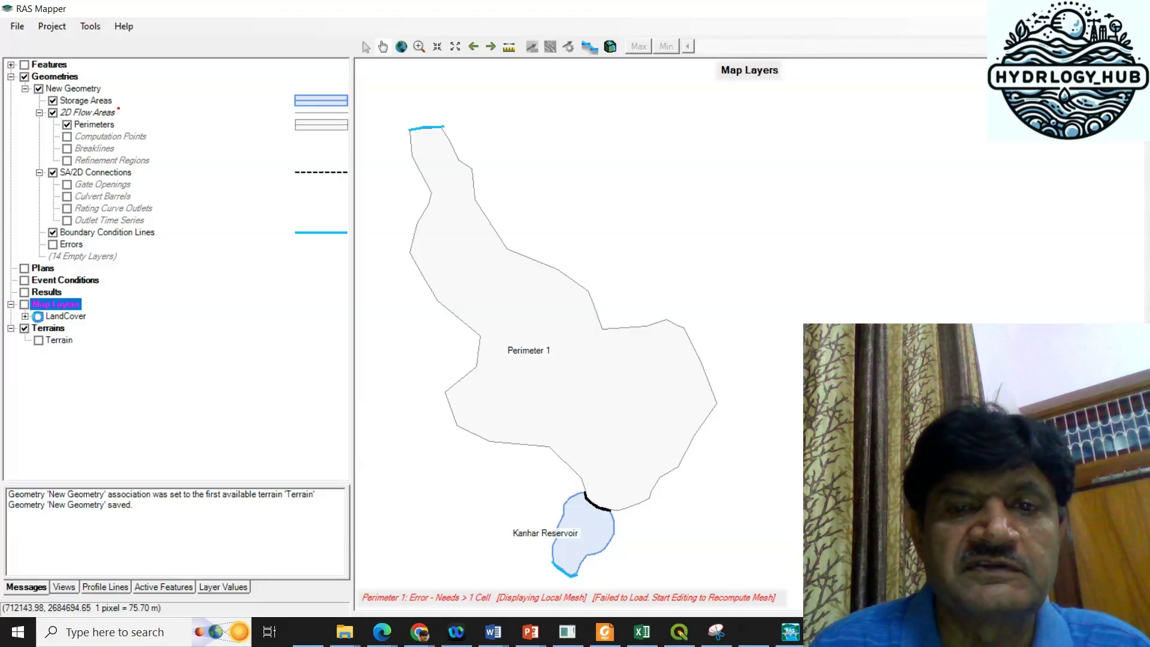
click(39, 316)
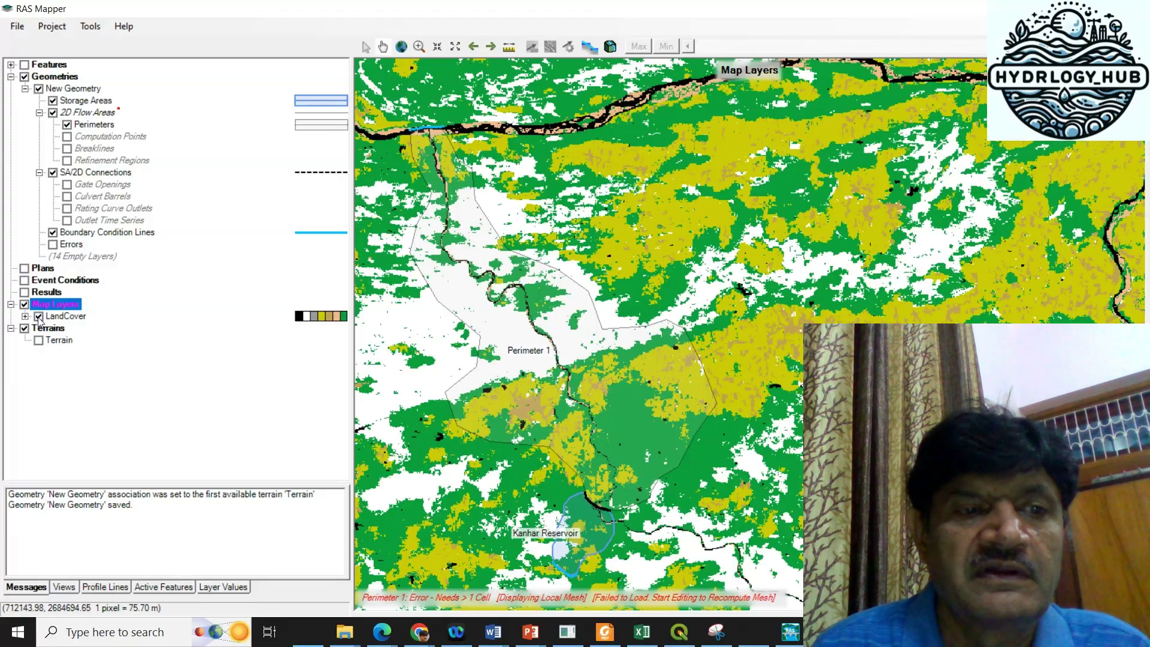
click(39, 317)
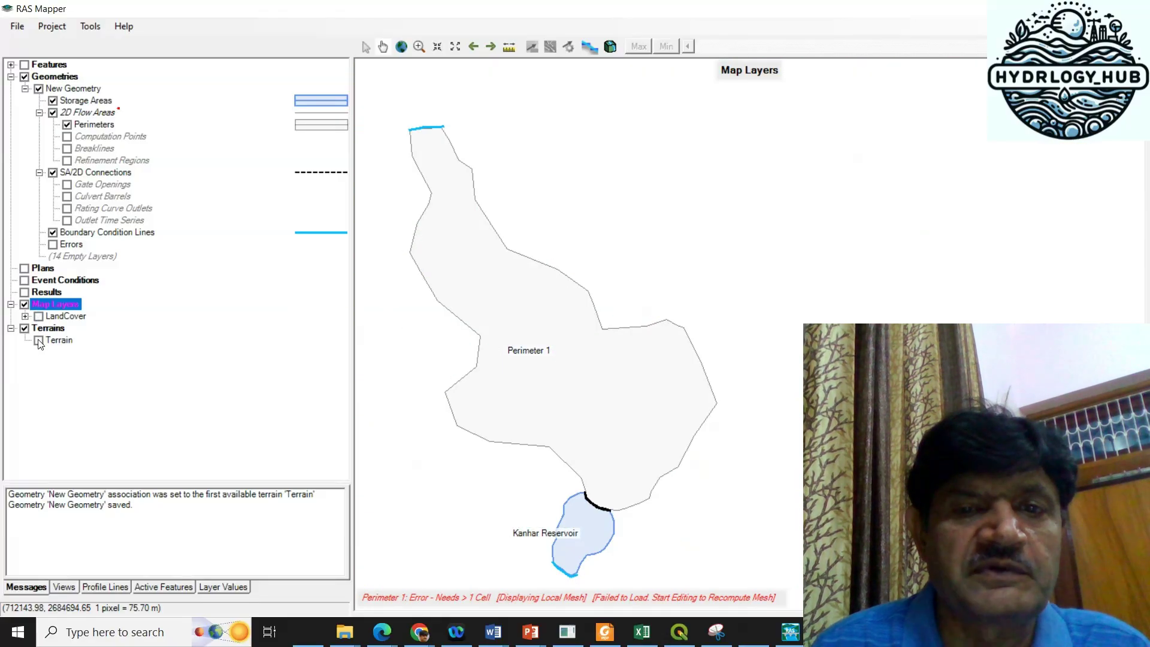
click(38, 341)
click(38, 341)
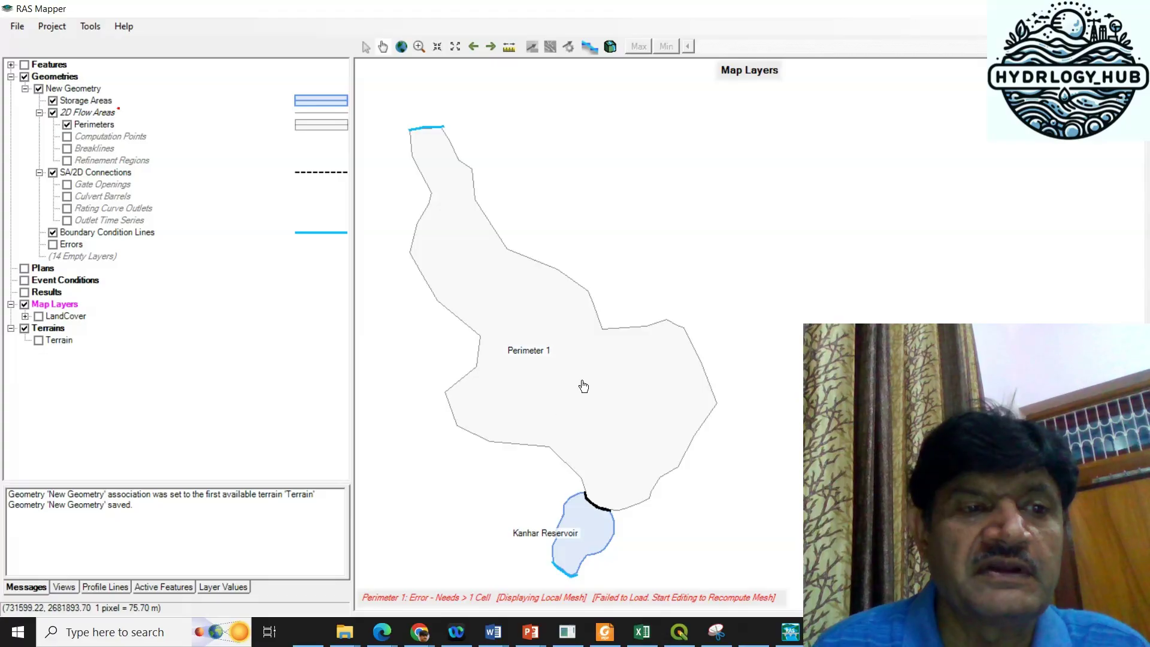
click(38, 340)
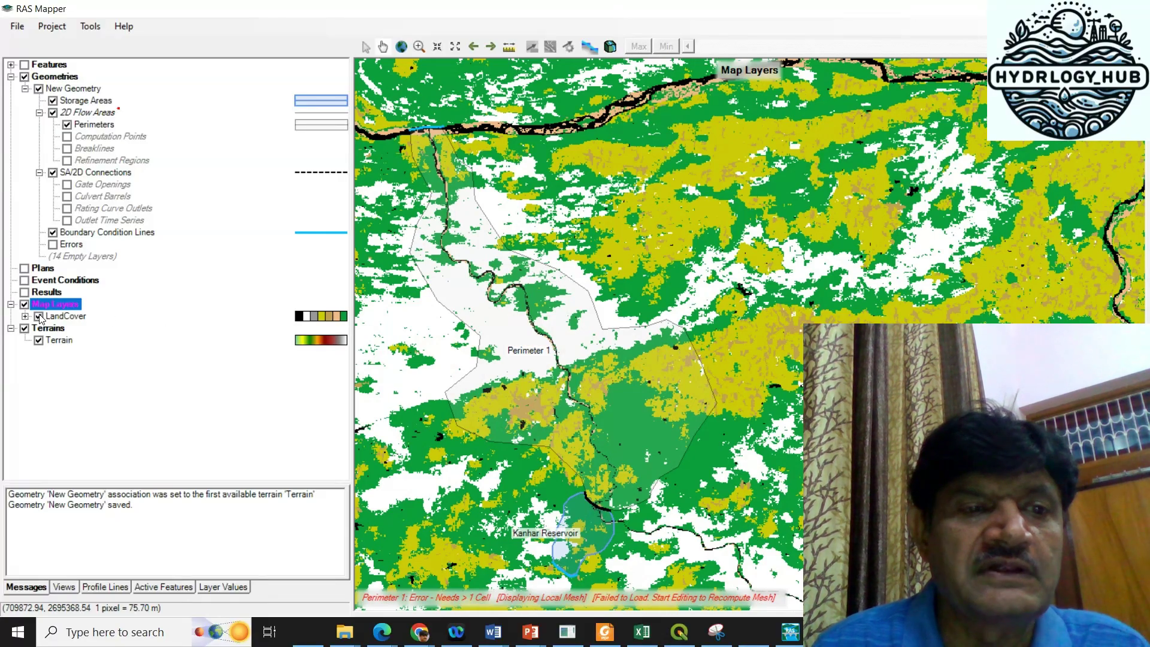
Step: Open the LandCover layer's land cover data table for editing
click(70, 320)
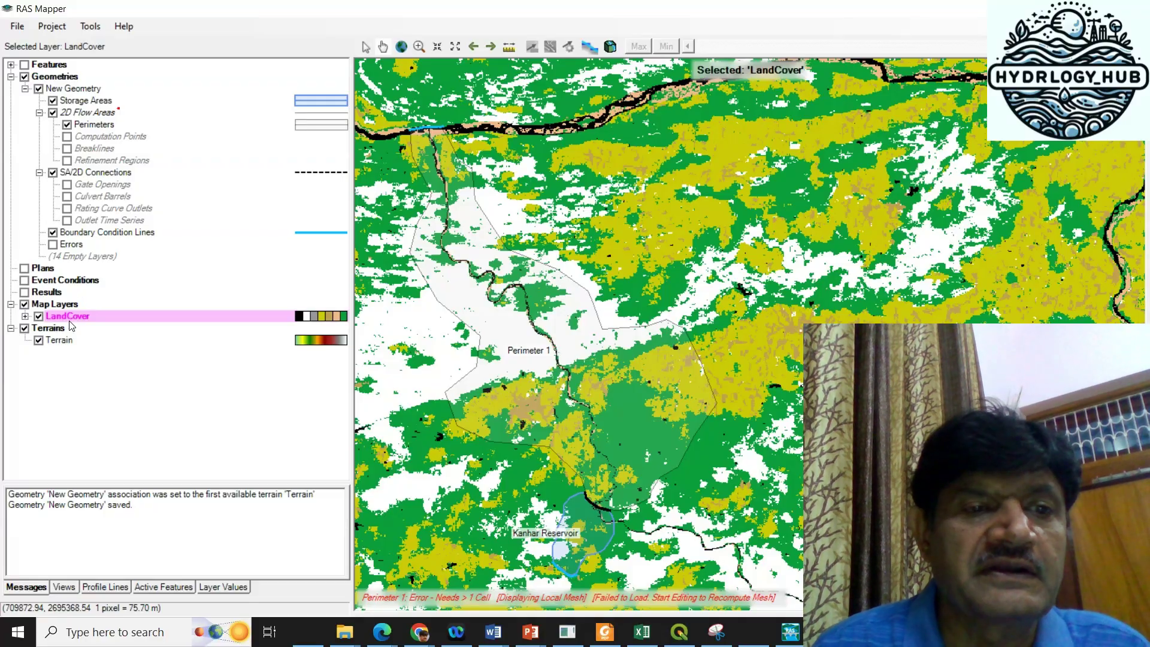
right_click(70, 323)
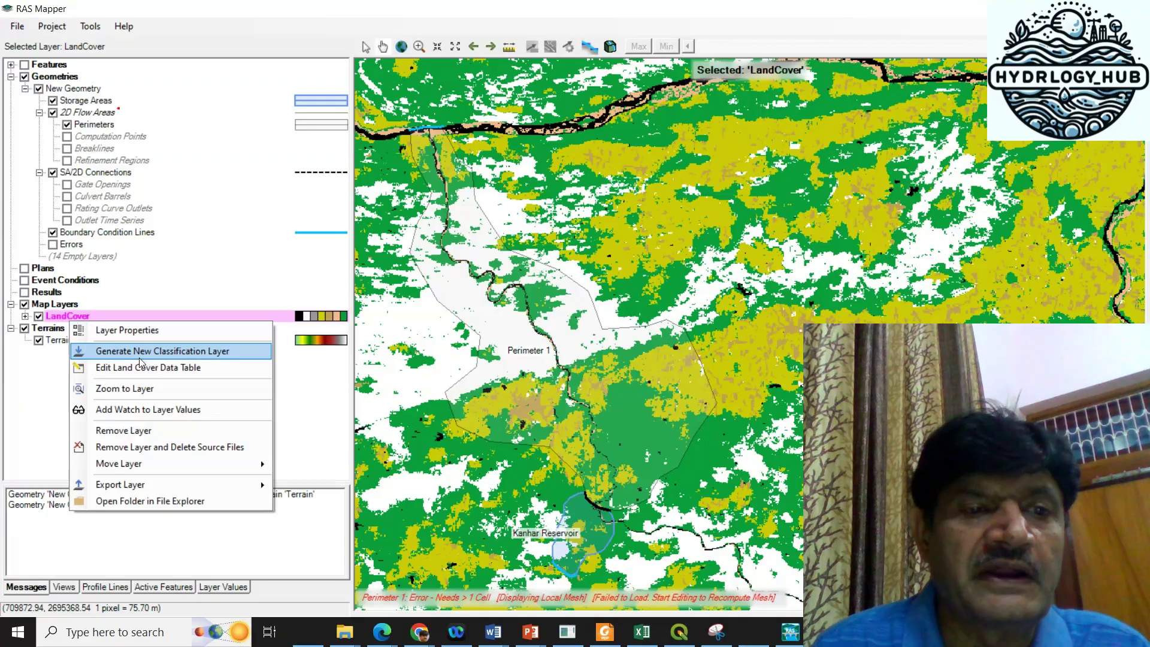
click(192, 371)
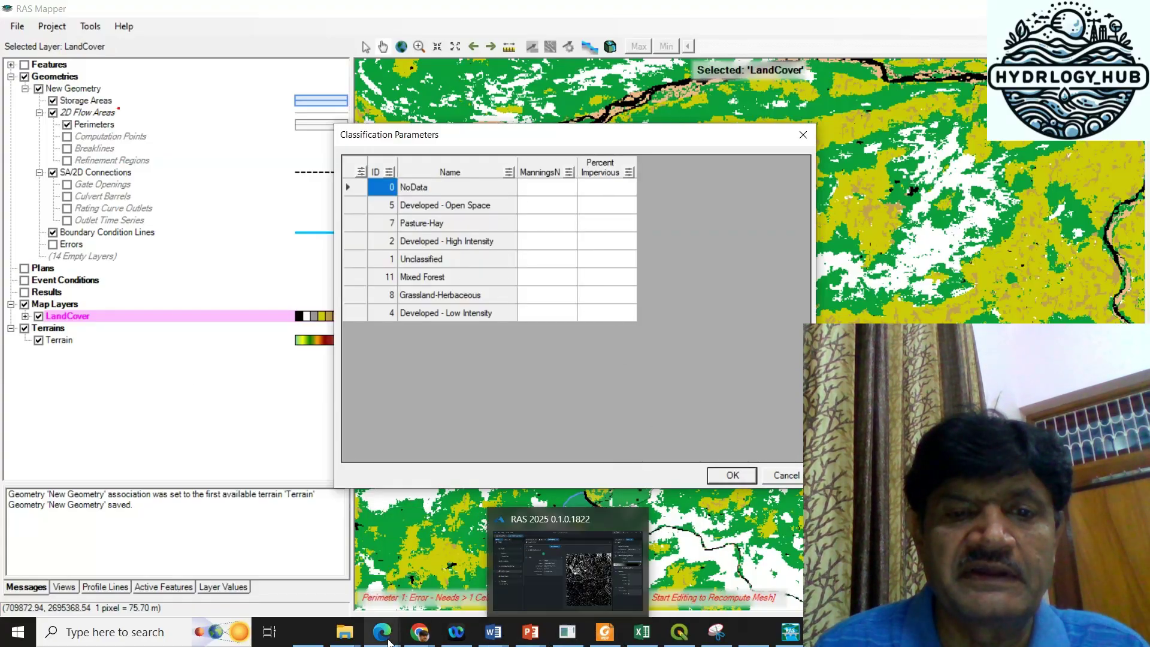
Step: Switch to File Explorer and open Data Kanhar.xlsx from D:\1_Dambreak_Hyderabad\Data_HEC_RAS_Routing in Excel
mouse_move(353, 640)
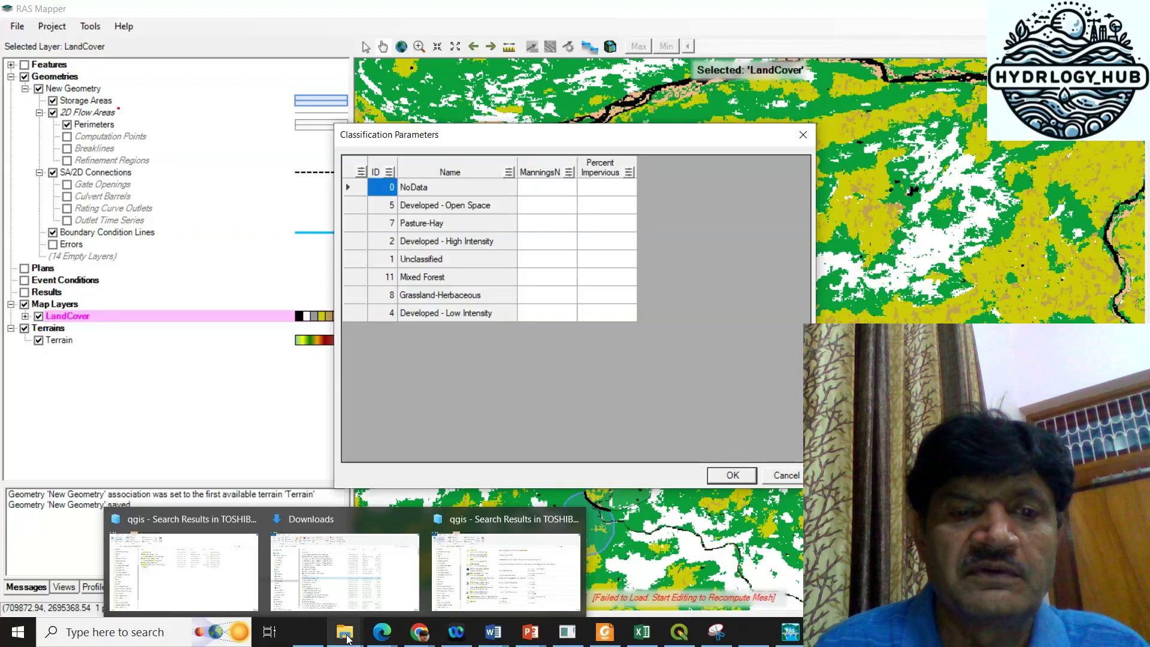
click(348, 555)
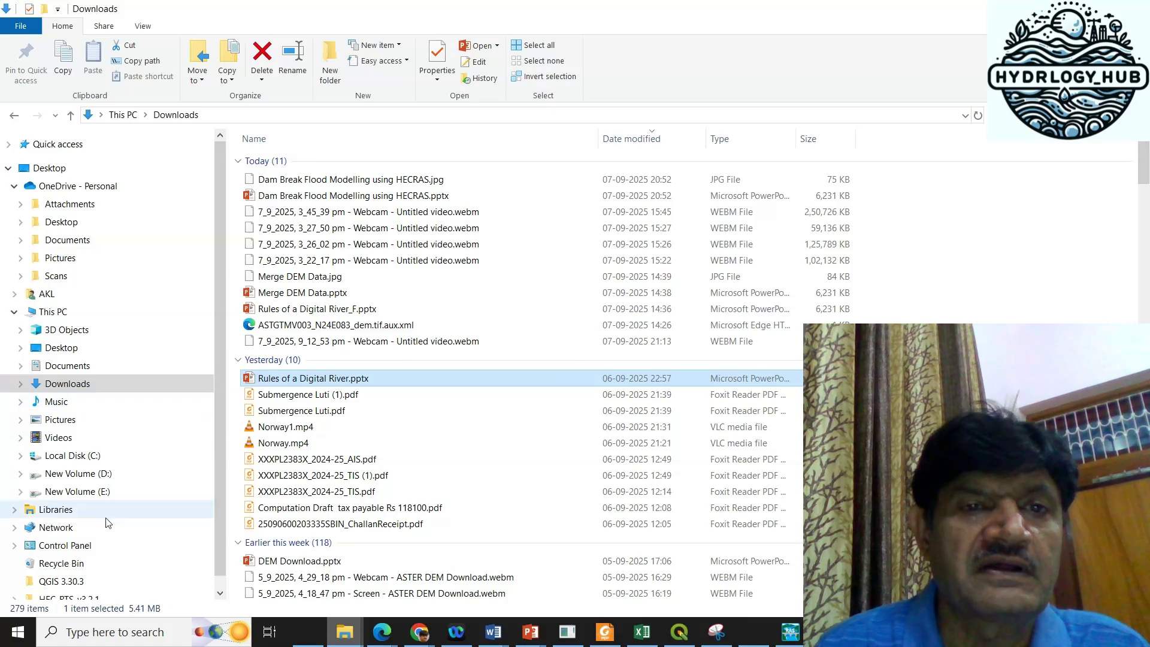
scroll(108, 522, down, 1)
click(105, 449)
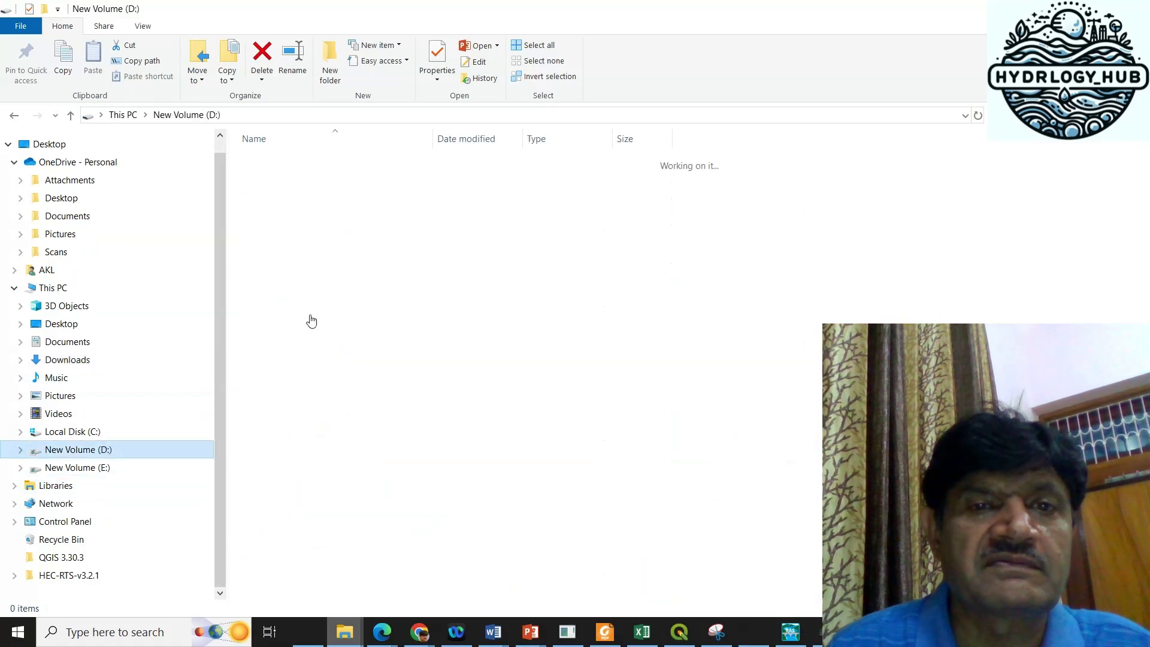
double_click(336, 174)
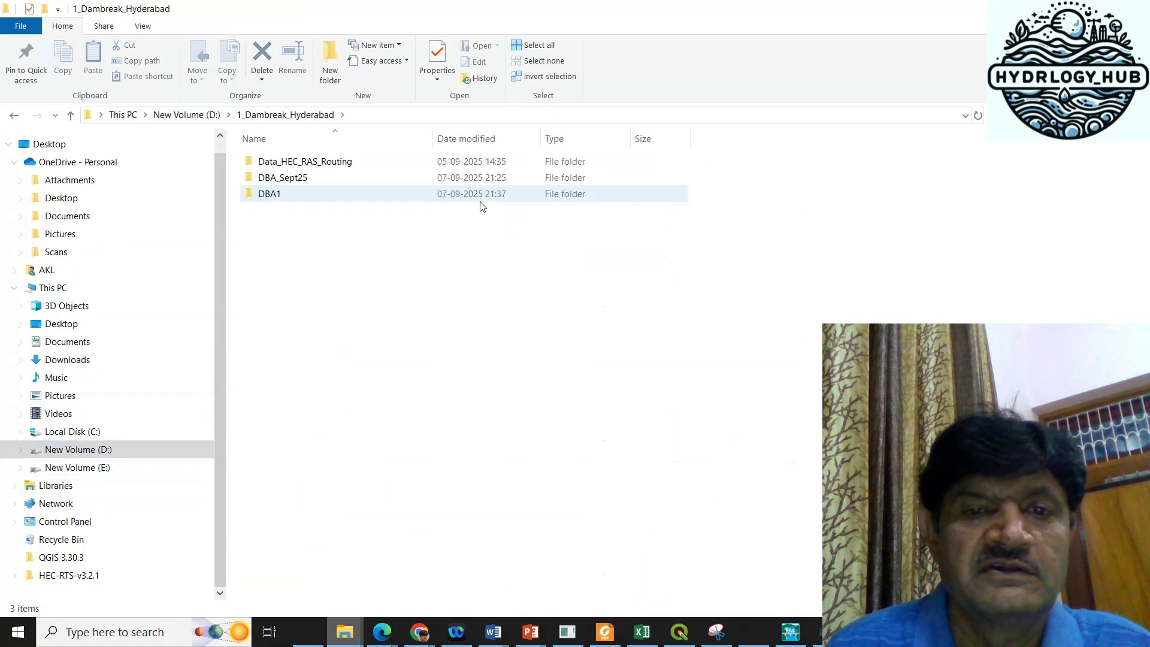
double_click(344, 158)
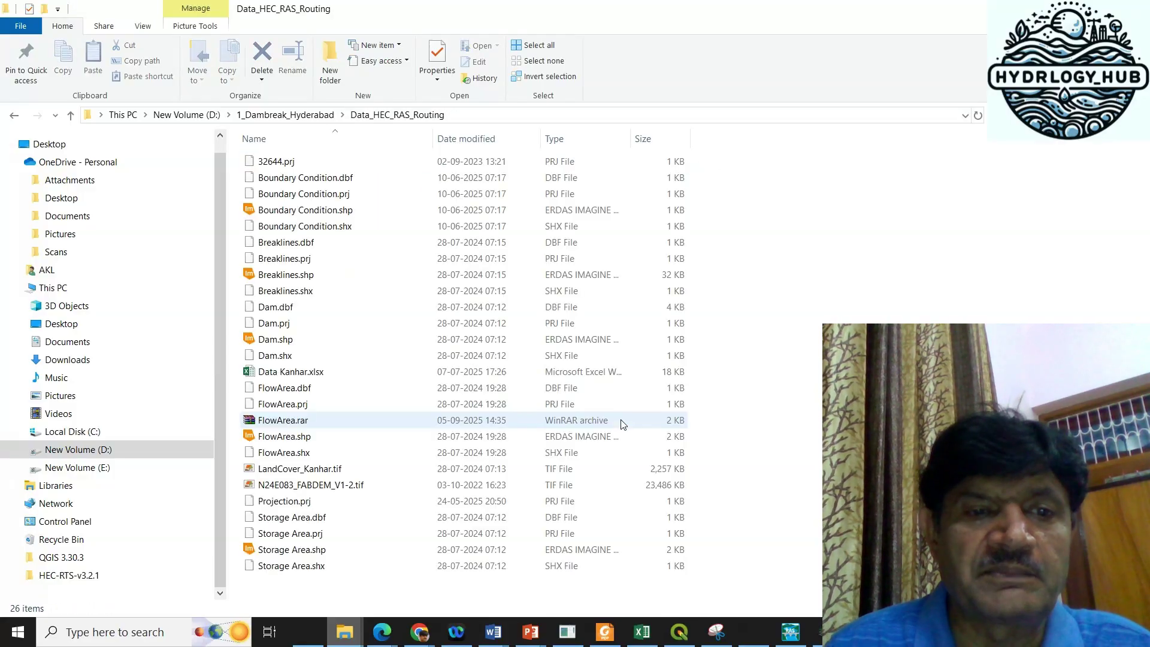
double_click(294, 378)
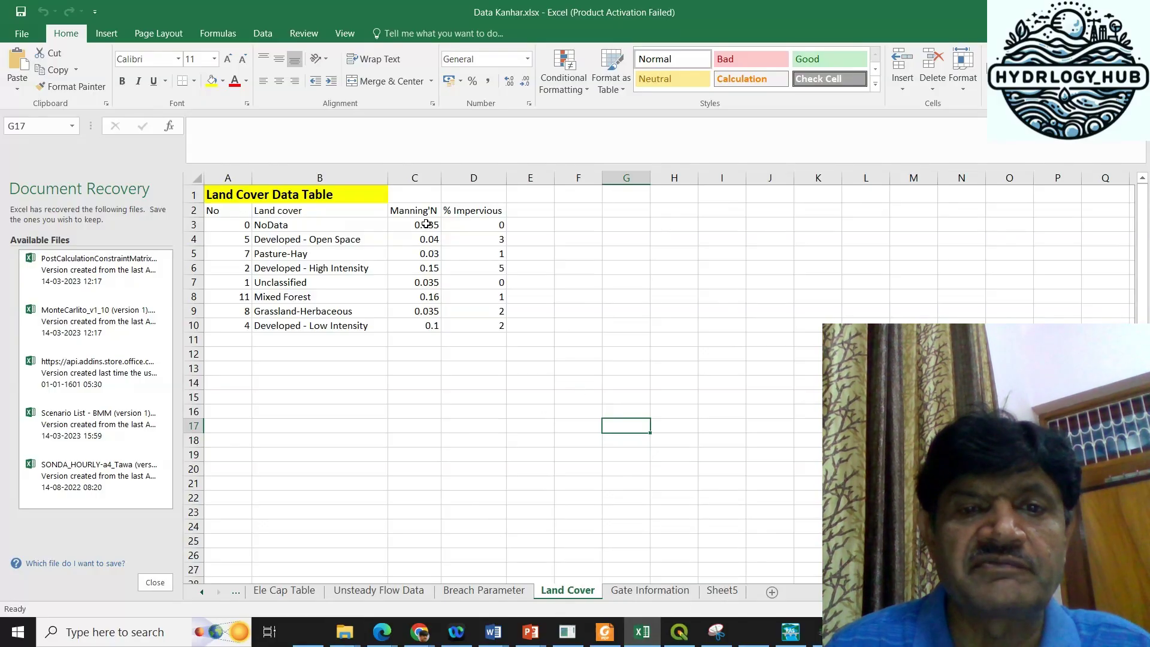
Step: Copy the Manning's N and % Impervious values in C3:D10 of the Land Cover sheet
drag(426, 224, 471, 324)
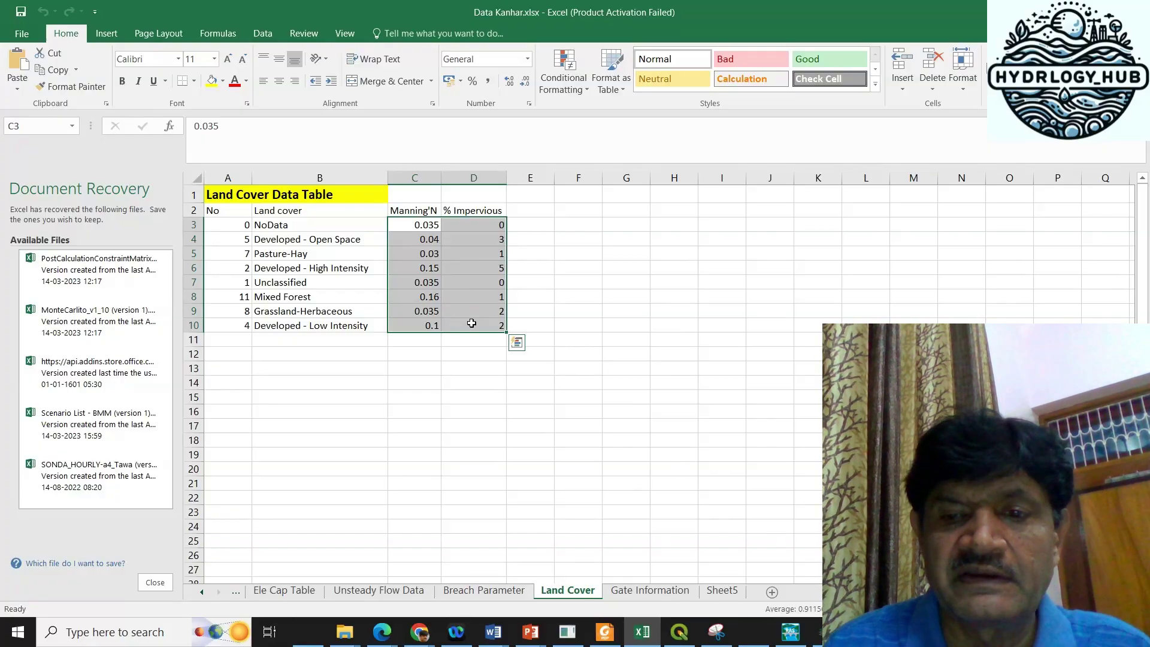
key(ctrl+c)
click(471, 323)
Step: Switch back to RAS Mapper, paste the copied values into the ManningsN and Percent Impervious columns for all land cover classes, and accept the table
mouse_move(793, 640)
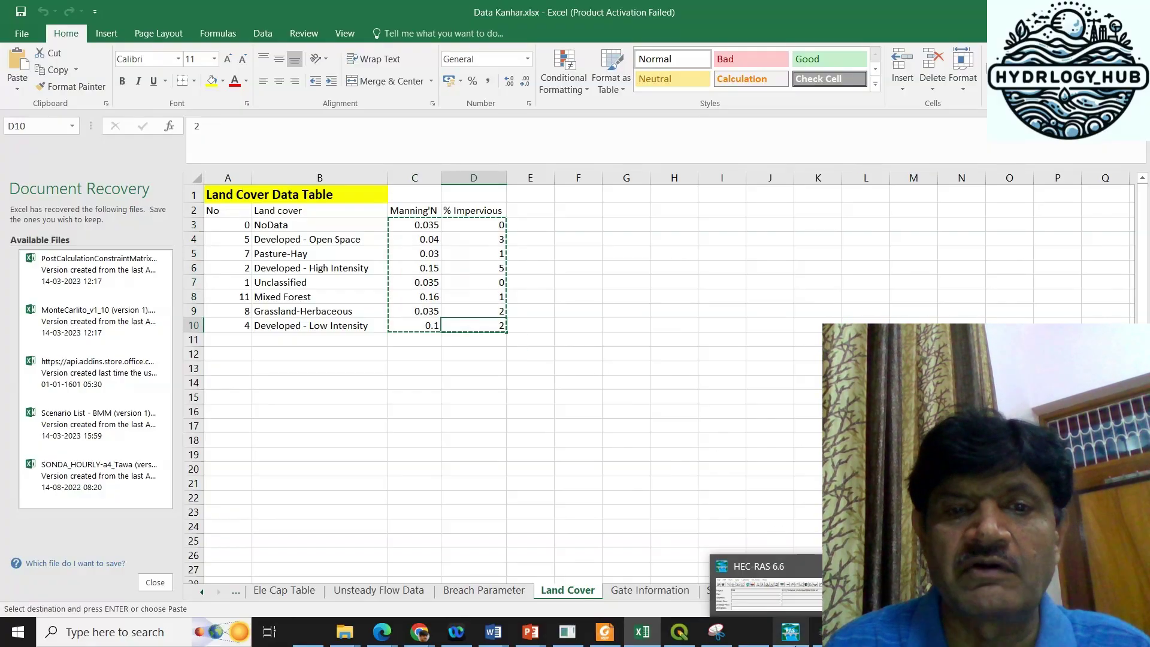
click(875, 596)
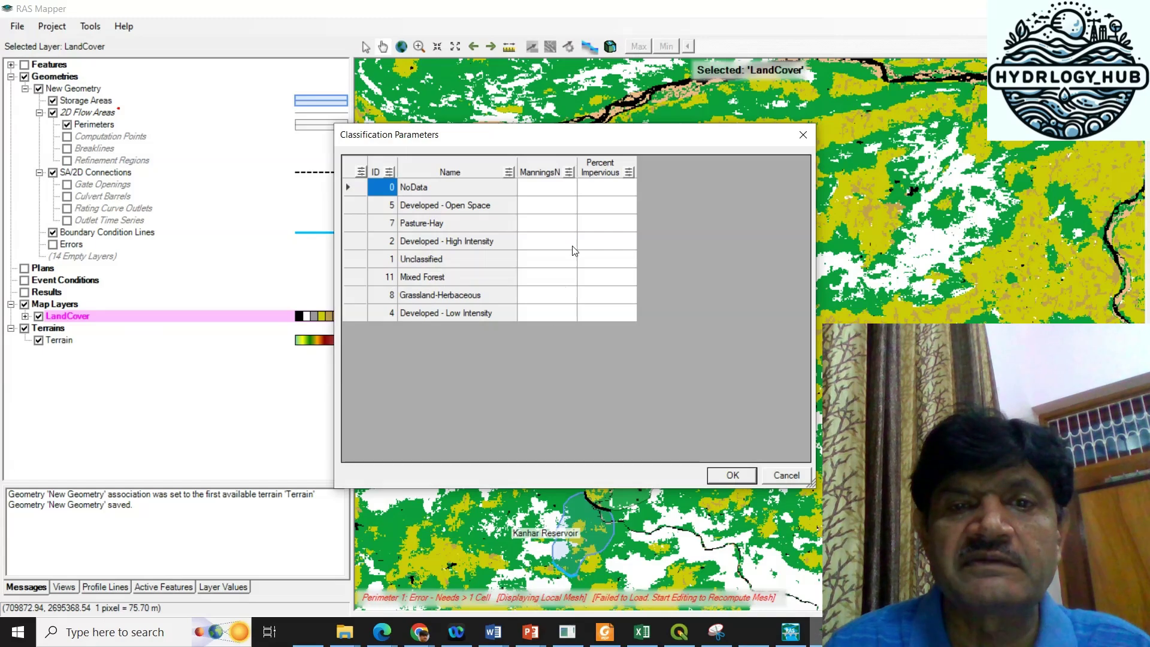
drag(548, 187, 596, 313)
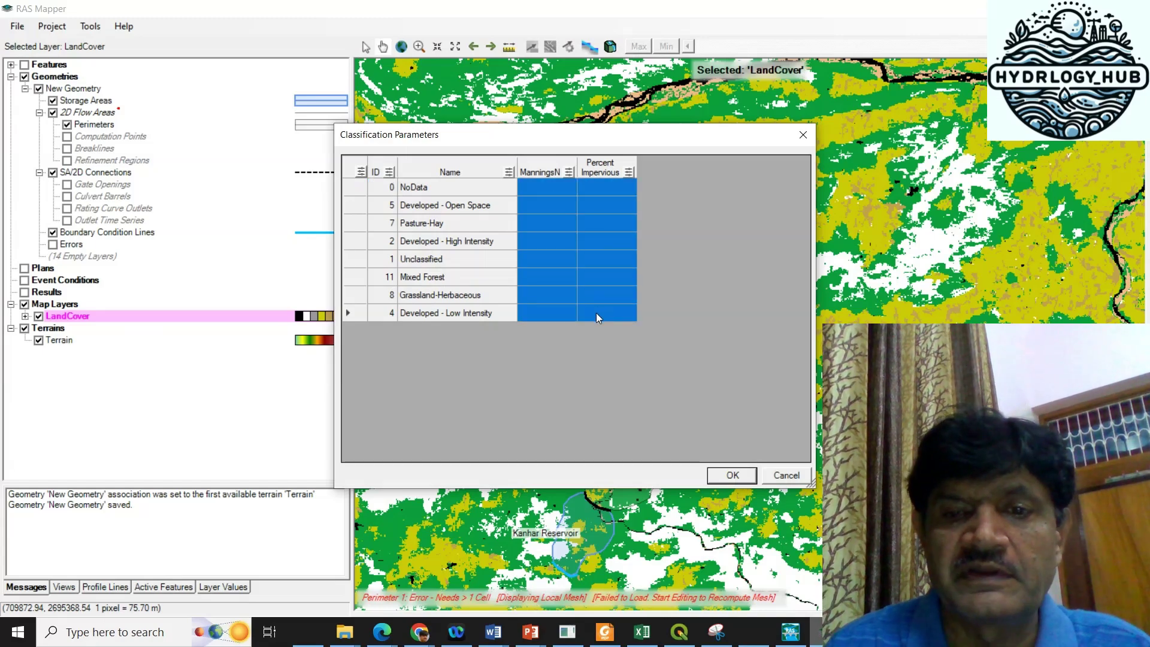
key(ctrl+v)
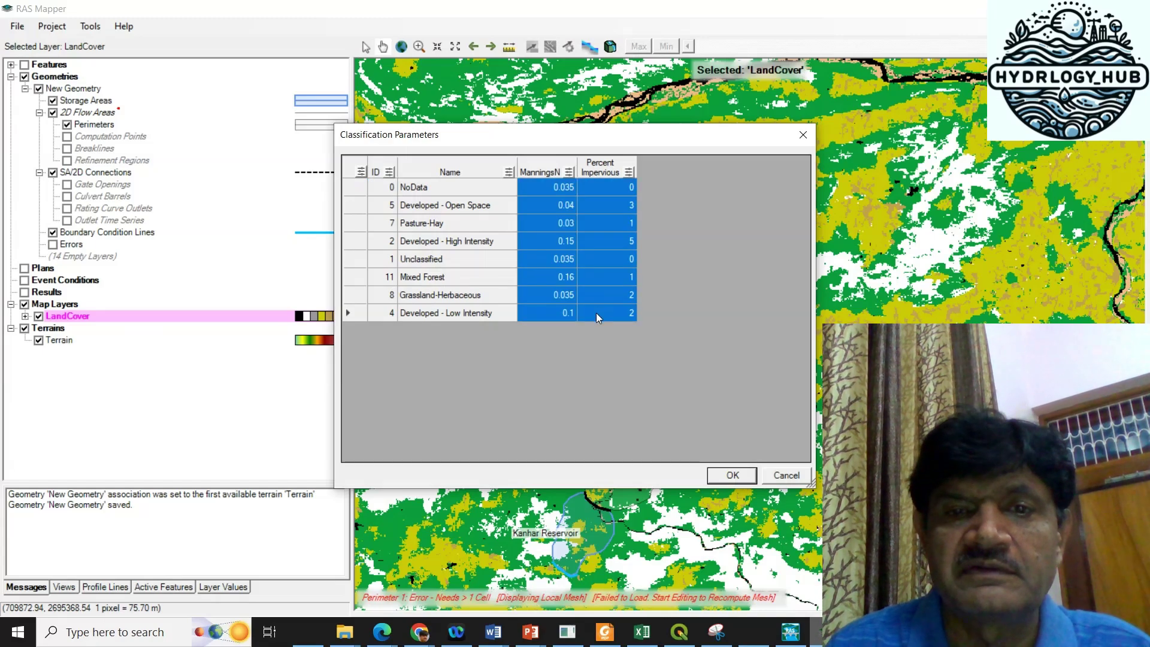
click(733, 475)
Step: Hide the LandCover layer on the map and return to the main HEC-RAS window
click(38, 316)
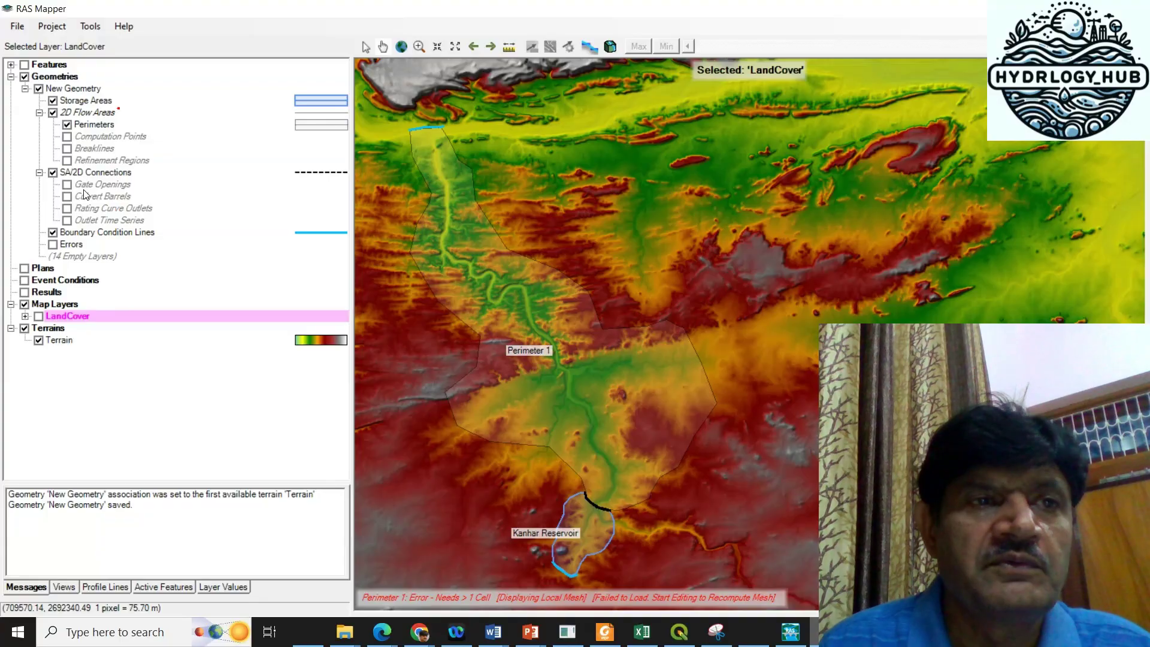
click(17, 26)
click(34, 59)
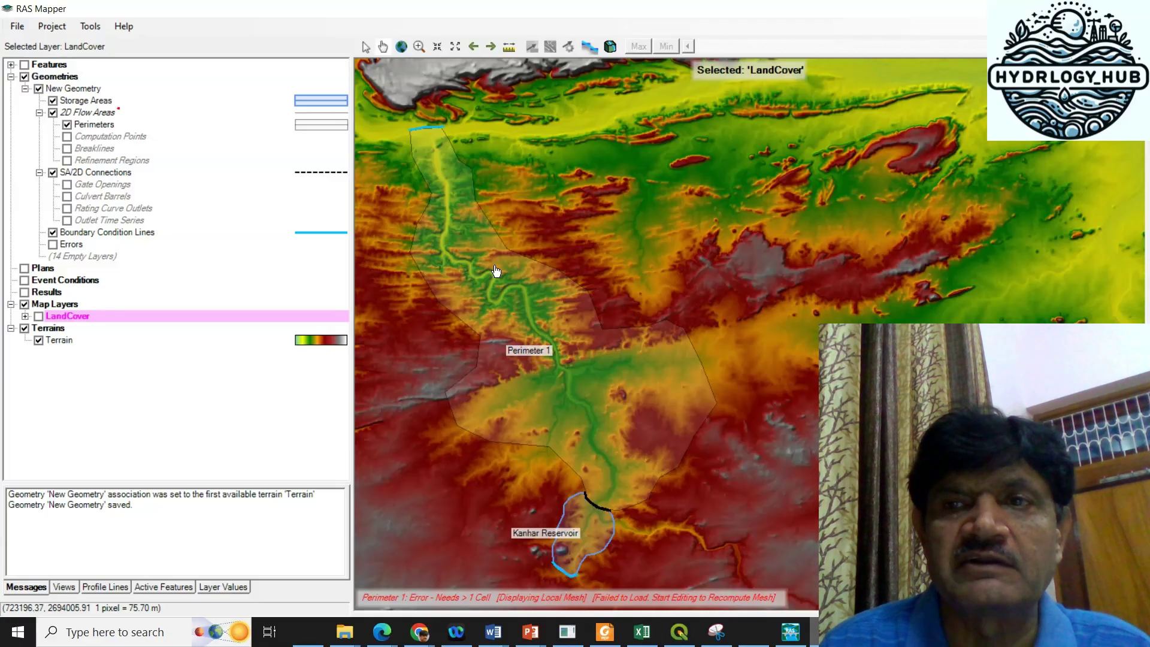
key(alt+Tab)
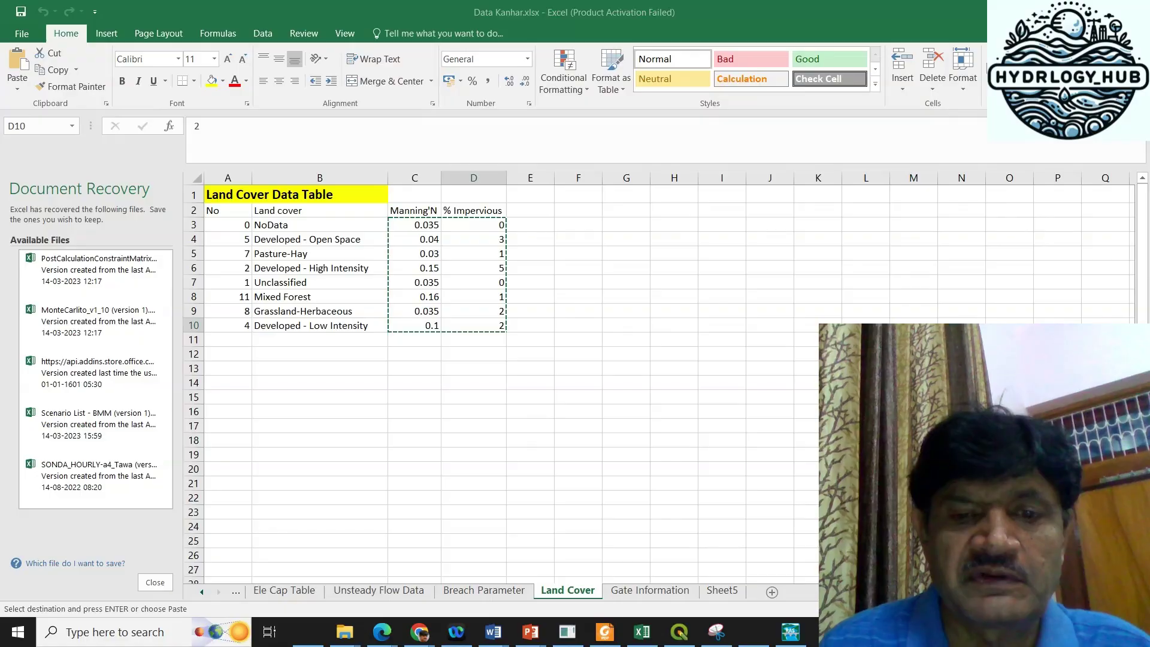
click(642, 632)
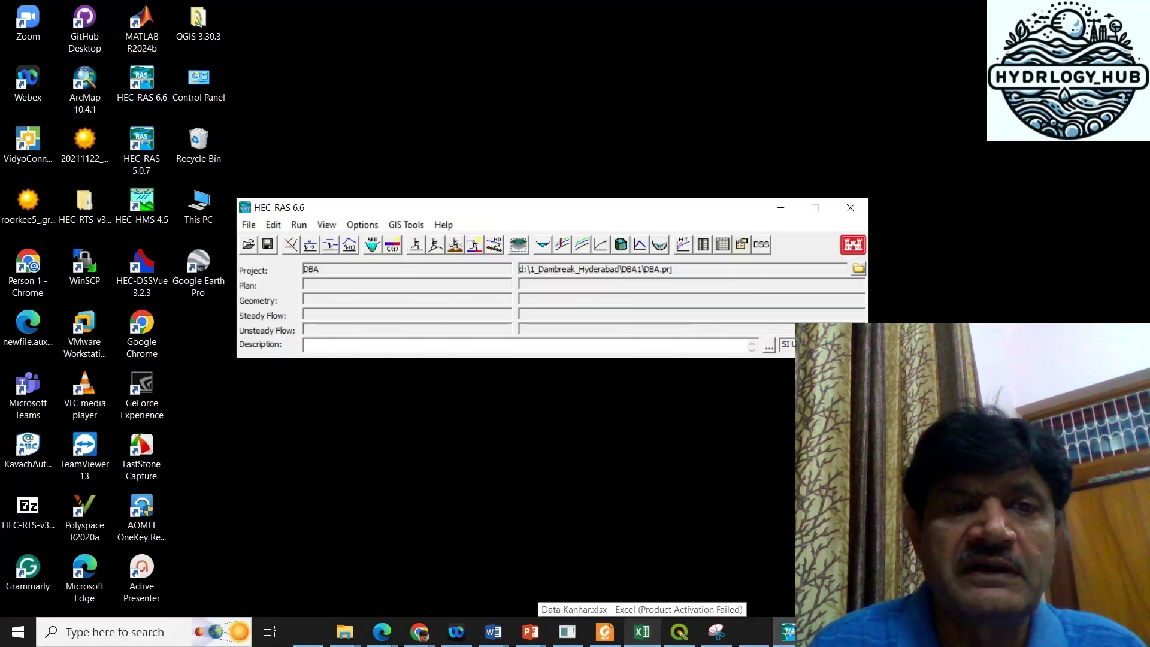
Step: Open the geometric data editor and keep only the terrain plotted as its background layer
click(293, 251)
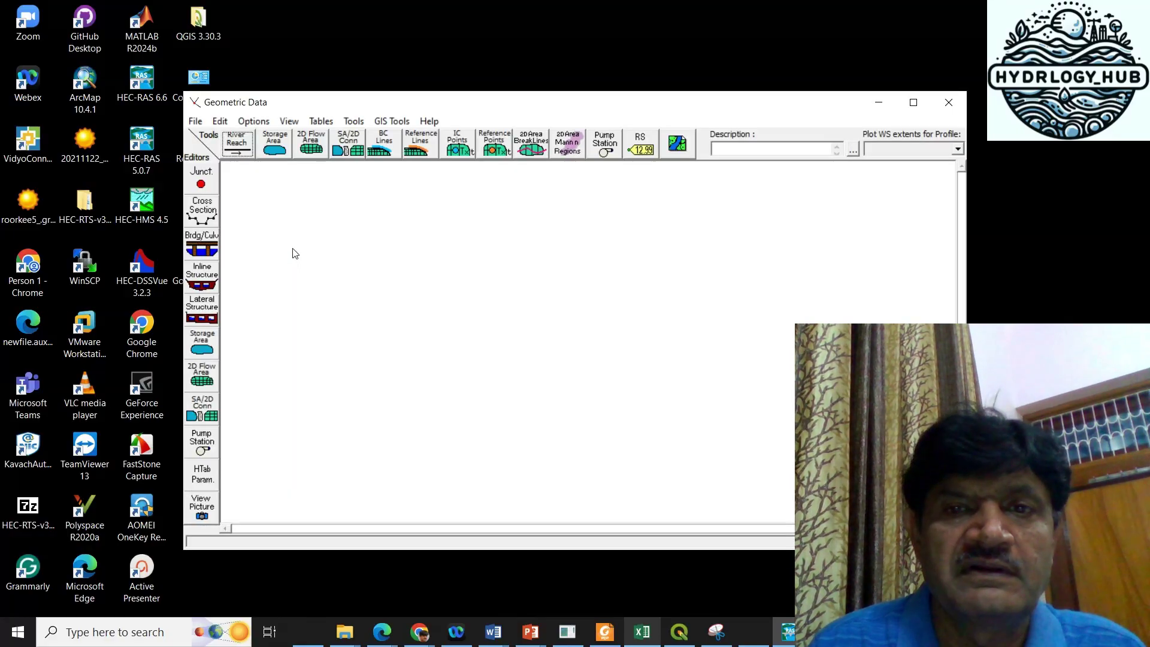
click(679, 145)
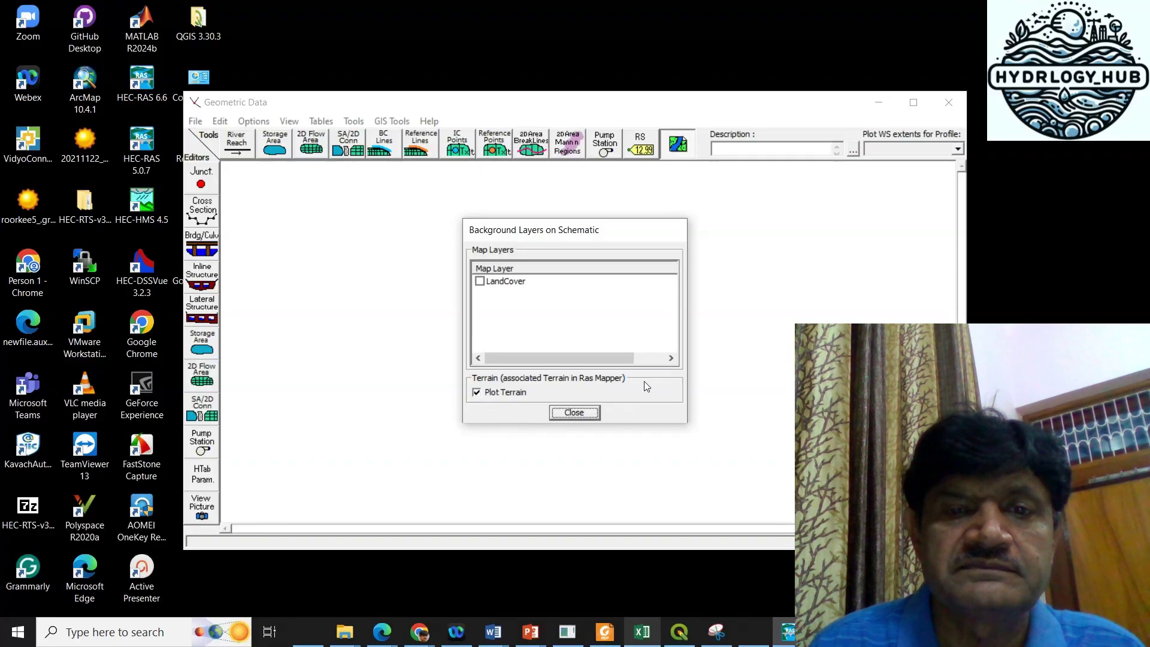
click(568, 414)
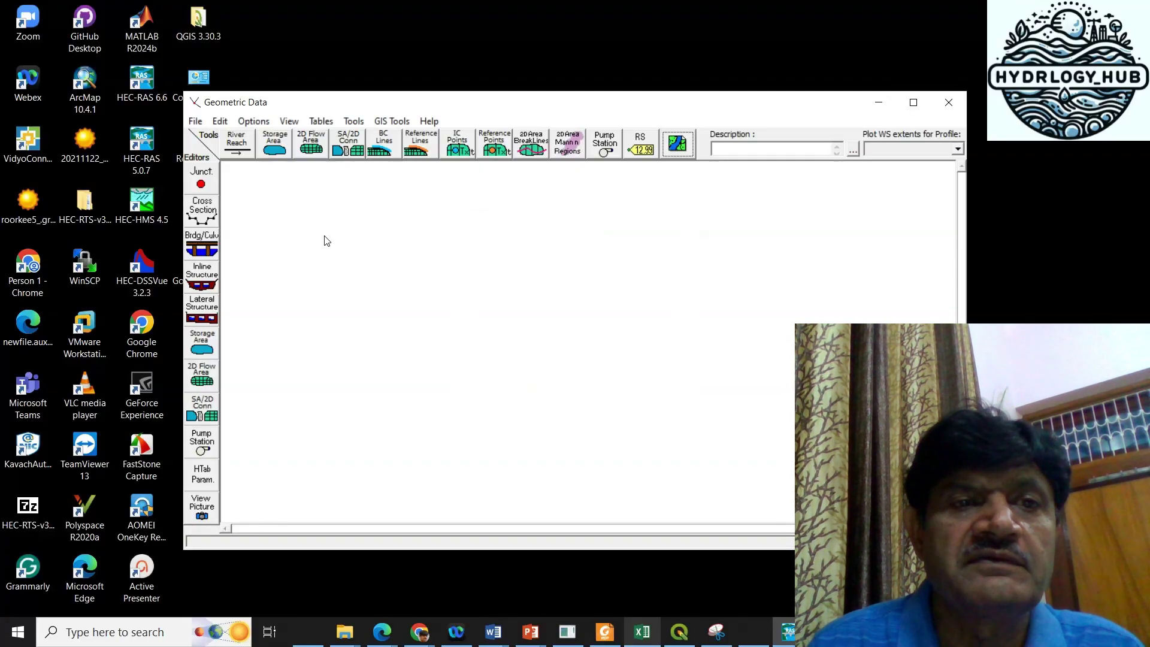
Step: Open the geometry file New Geometry (DBA.g01) in the geometric data editor
click(197, 121)
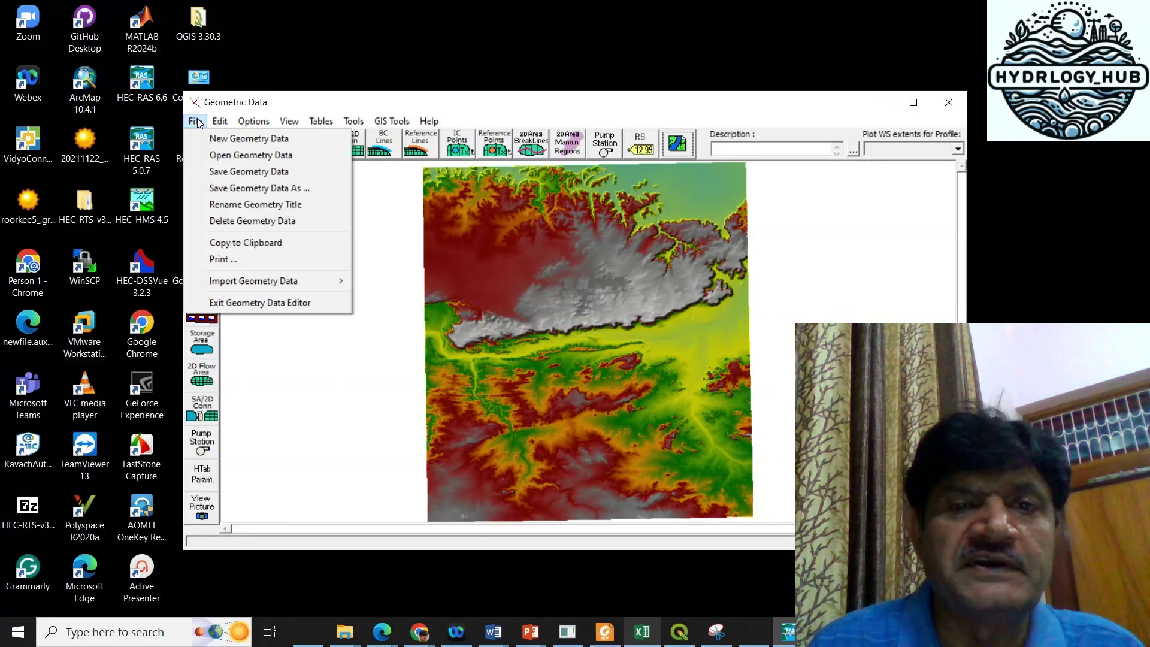
click(215, 155)
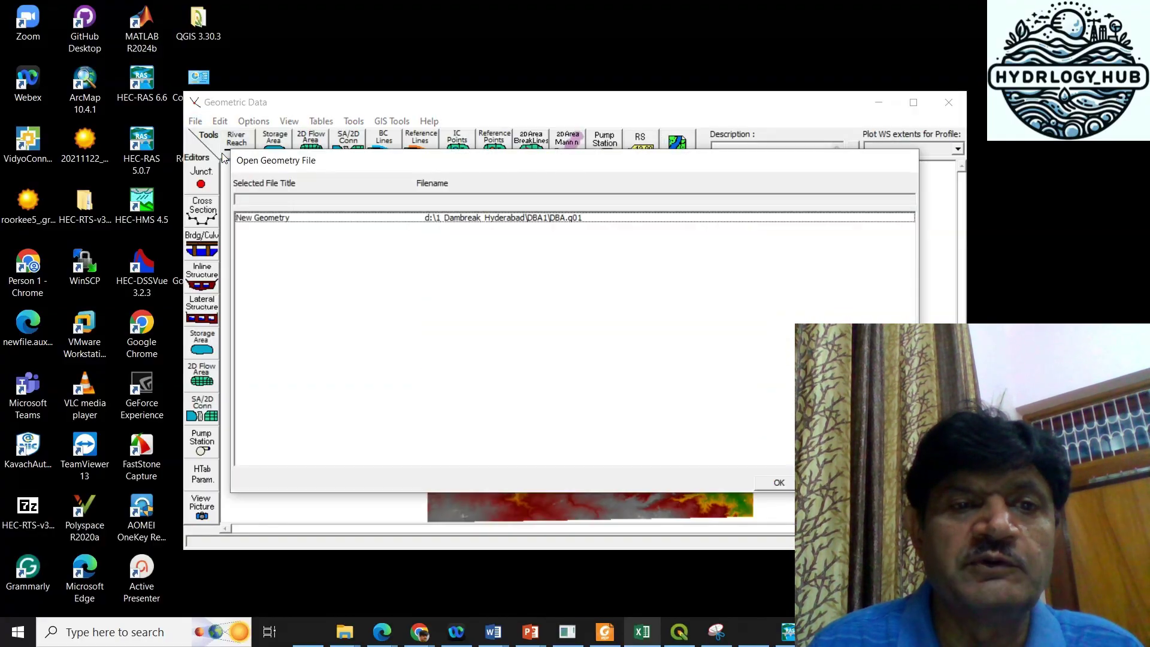
click(269, 218)
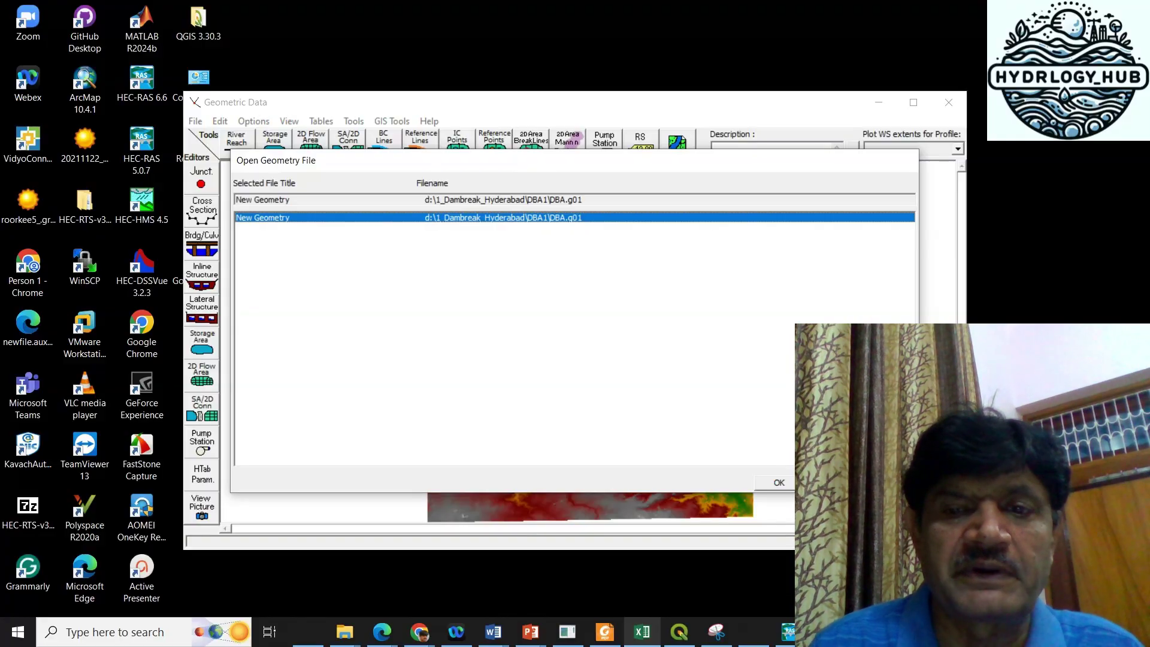
click(779, 483)
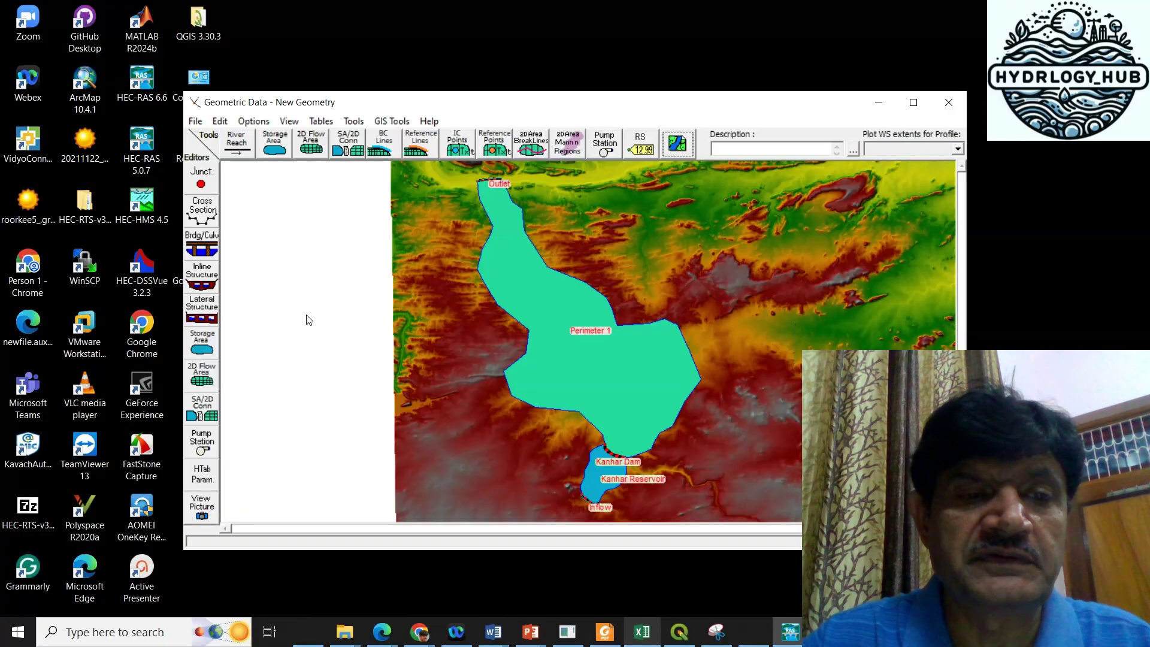
Step: Open the Kanhar Reservoir storage area's elevation versus volume curve, and switch to the Ele Cap Table in Data Kanhar.xlsx in Excel
click(202, 349)
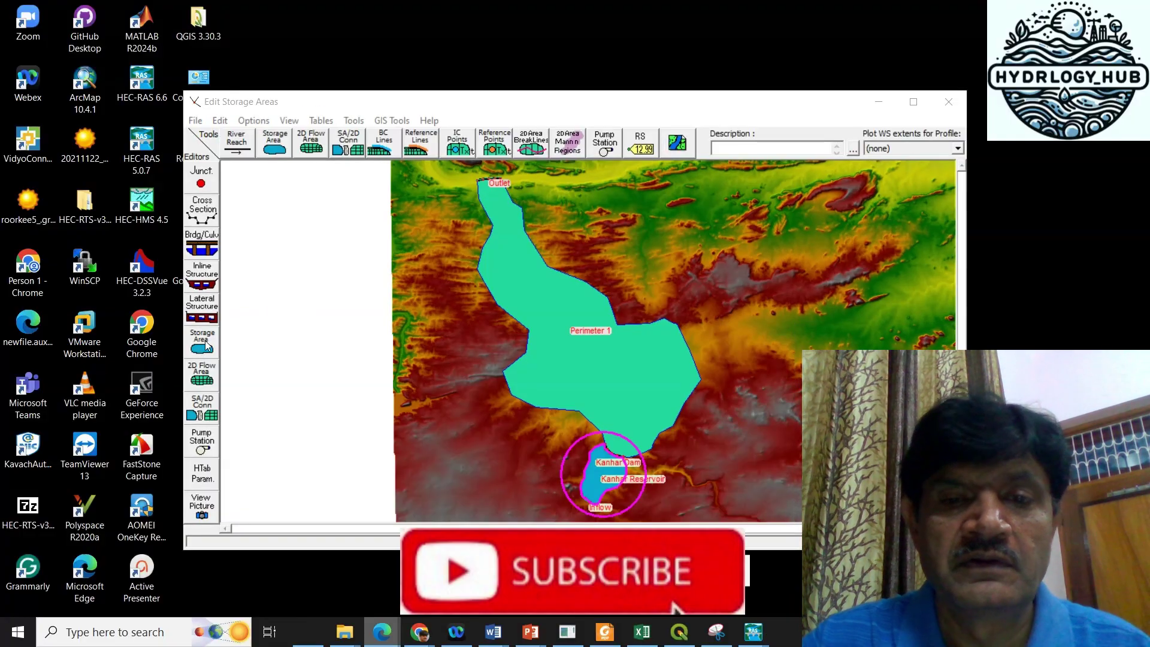
click(603, 476)
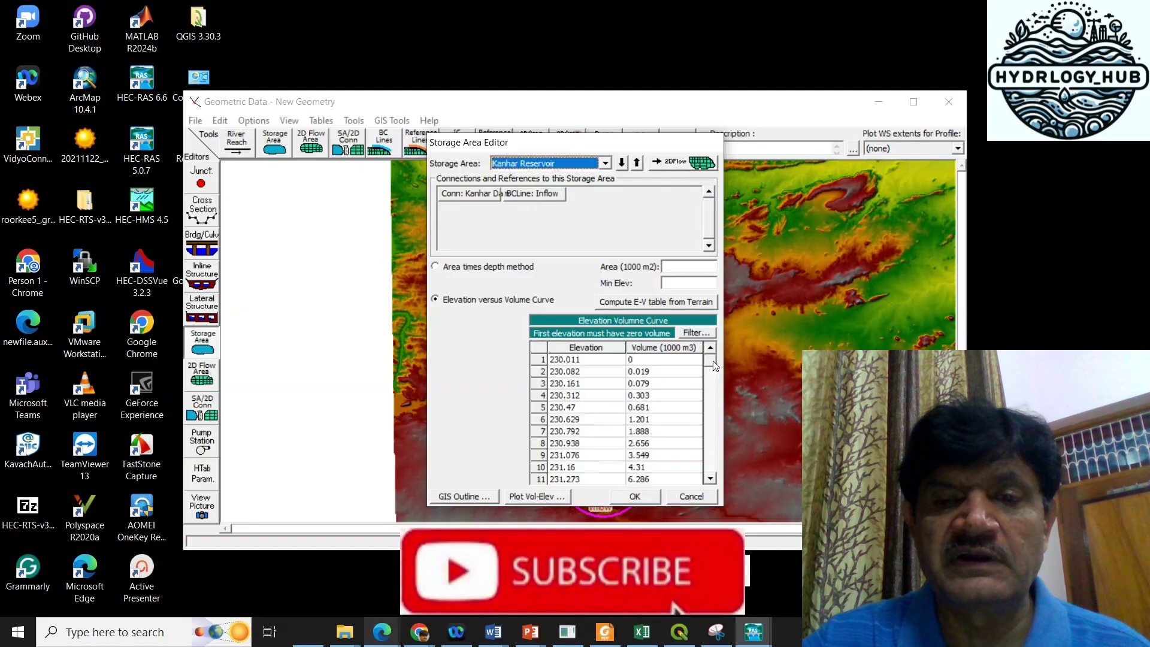
mouse_move(710, 360)
mouse_down()
mouse_move(719, 457)
mouse_move(713, 367)
mouse_up()
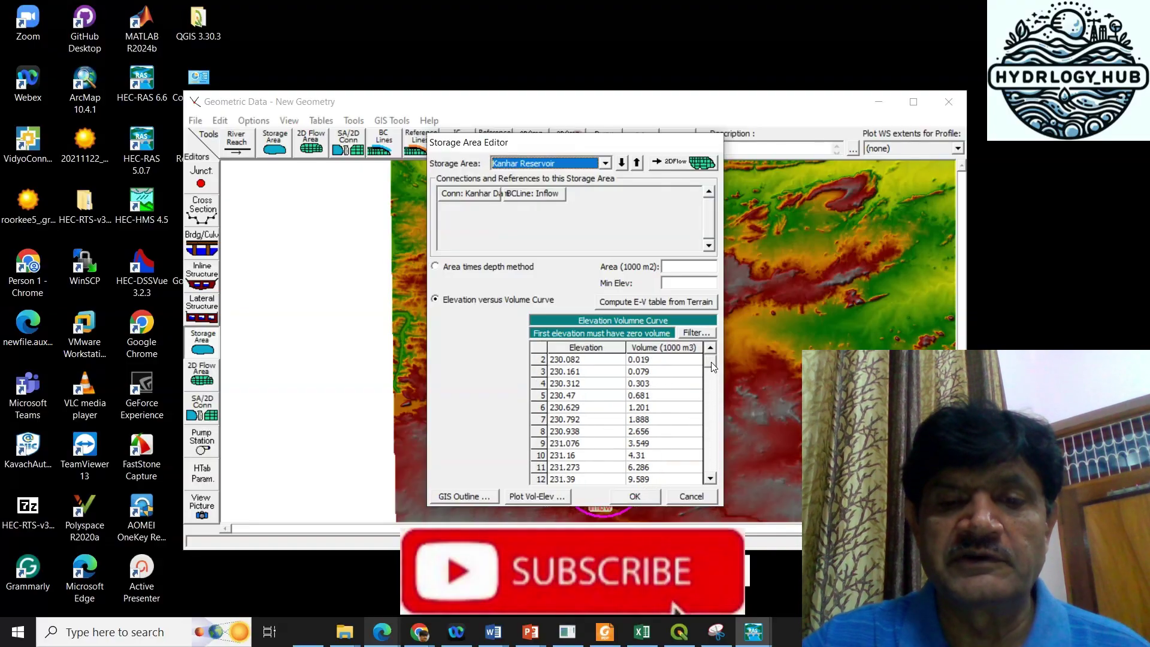
click(642, 633)
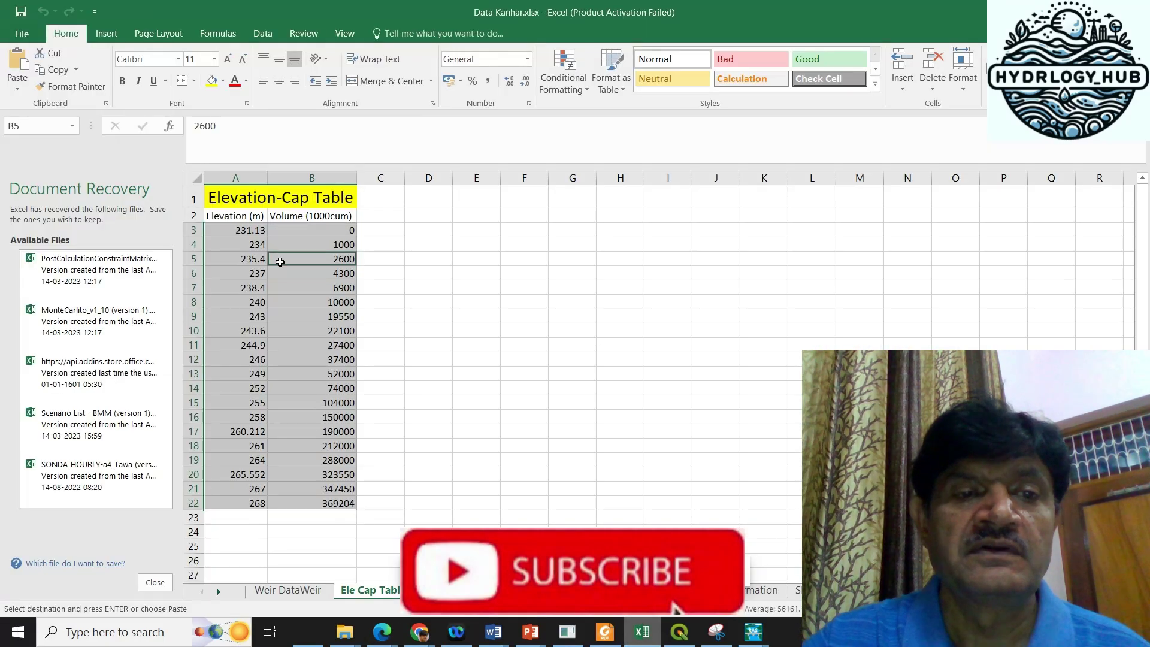
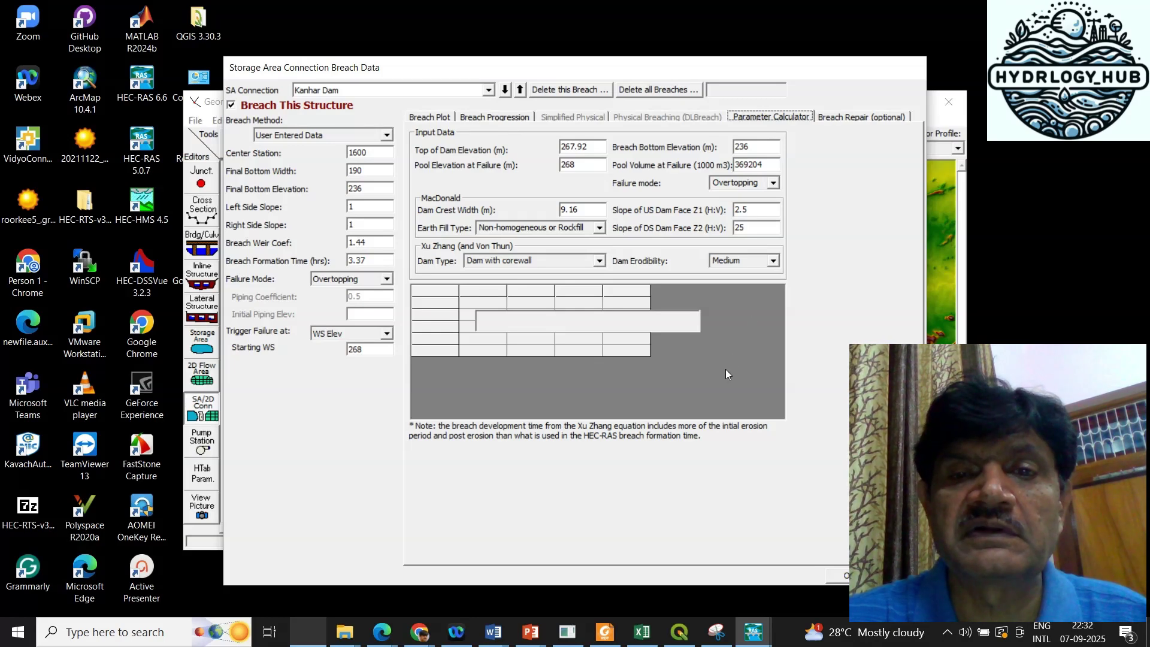
Step: Set the slope of the downstream dam face Z2 to 2.5 in Kanhar Dam's breach parameter calculator
click(770, 227)
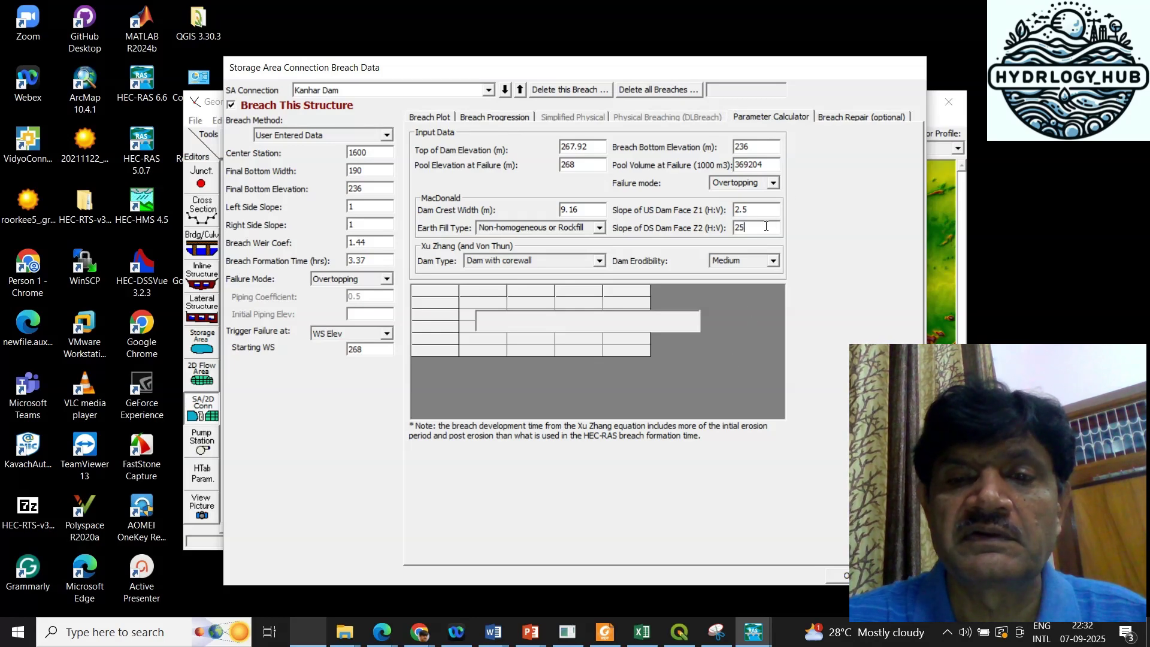
key(Left)
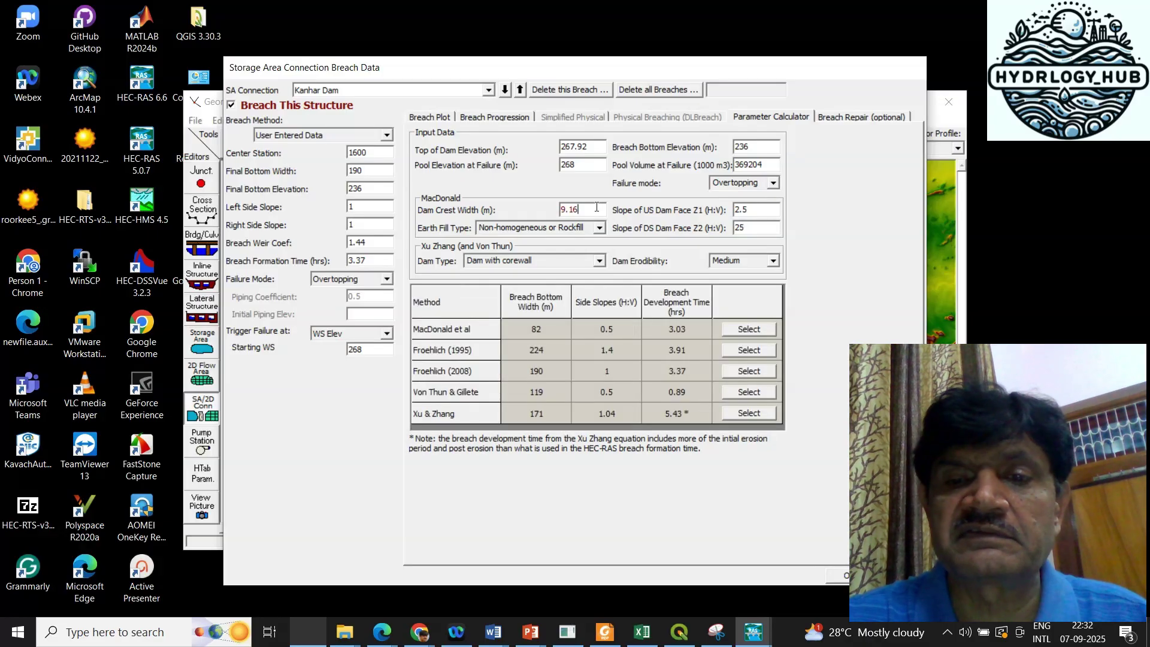
text(.)
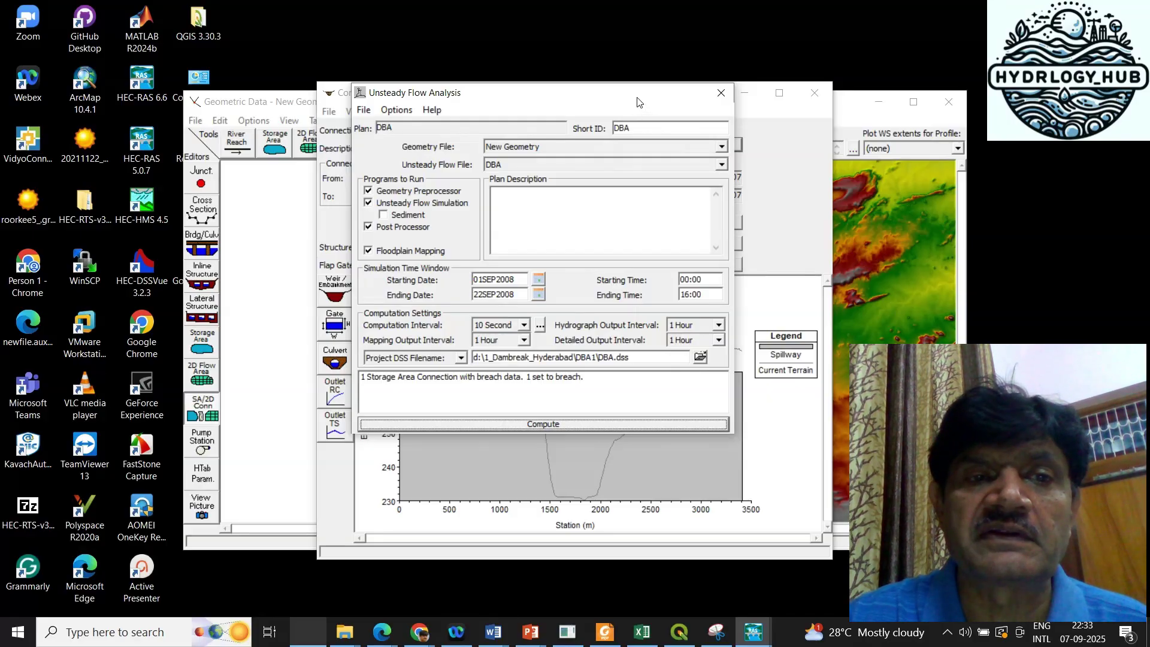
Step: Move the Unsteady Flow Analysis window out of the way and close the geometric data editor
drag(638, 102, 851, 375)
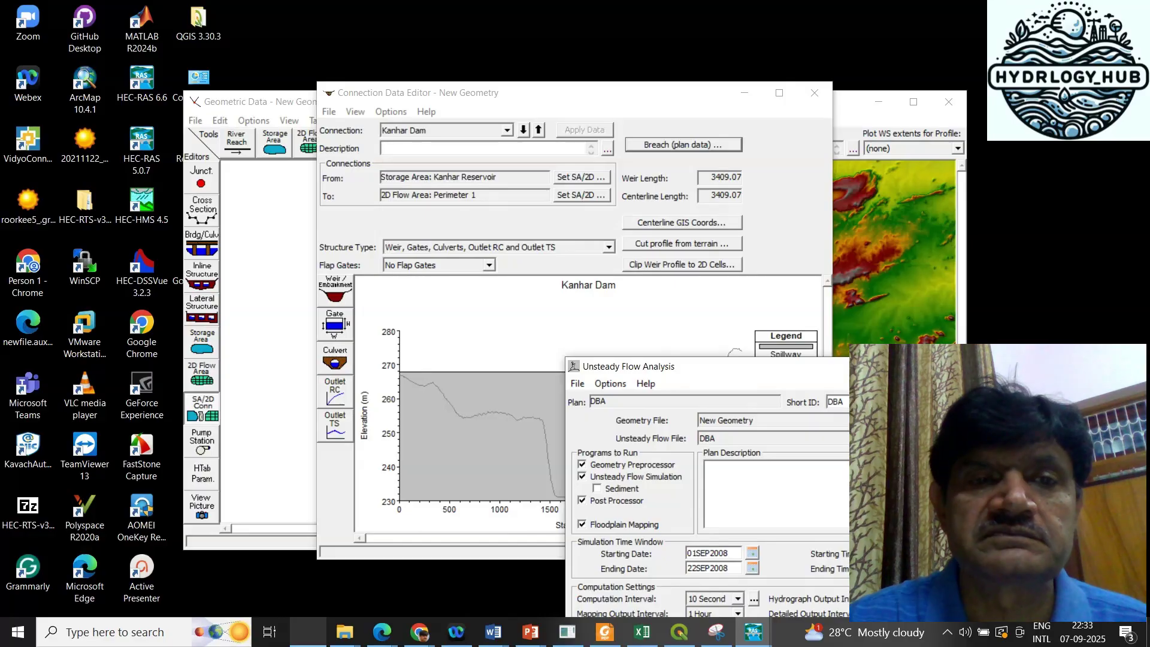
click(303, 108)
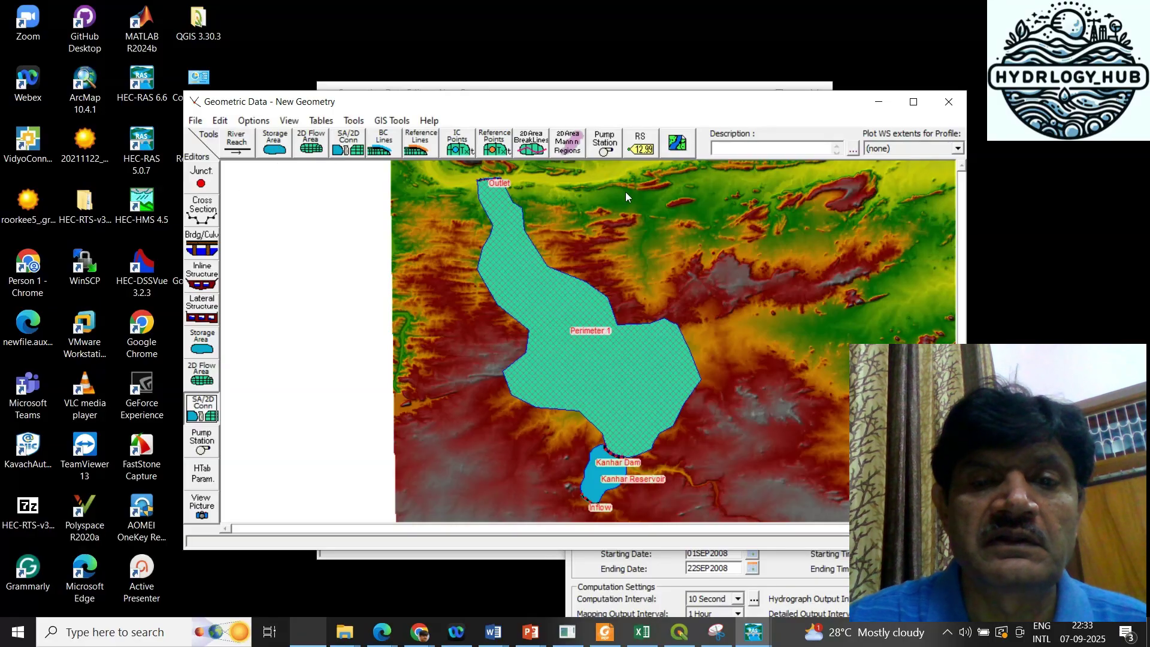
click(949, 102)
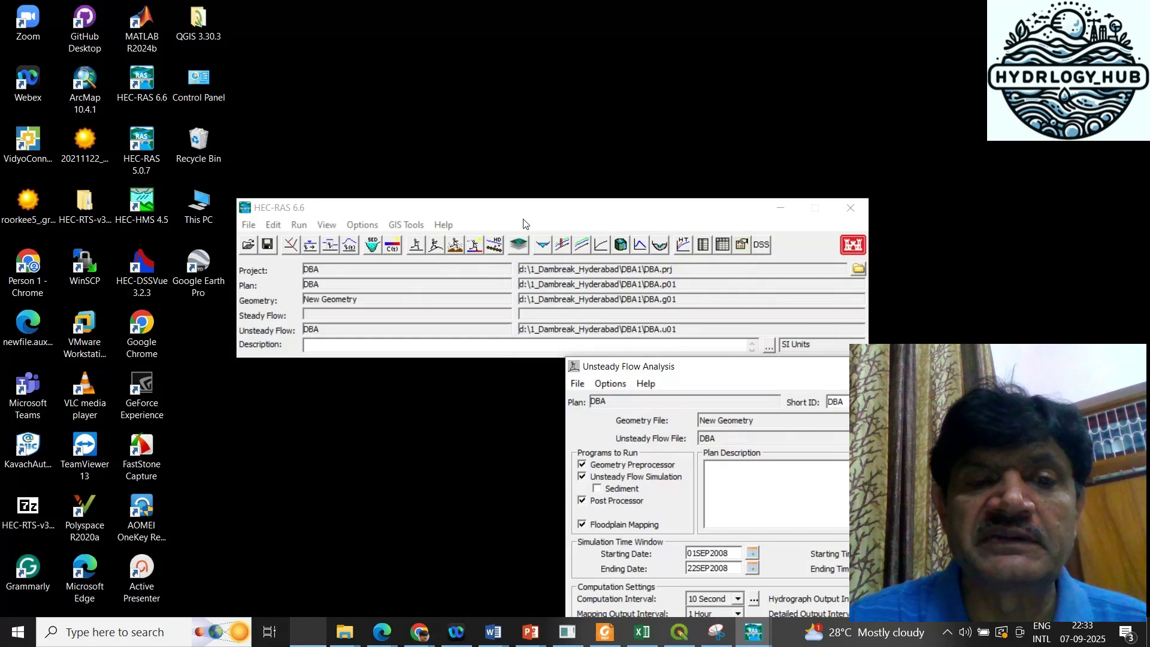
Step: Open the DBA unsteady flow data and assign a Flow Hydrograph boundary condition to Kanhar Reservoir
click(348, 244)
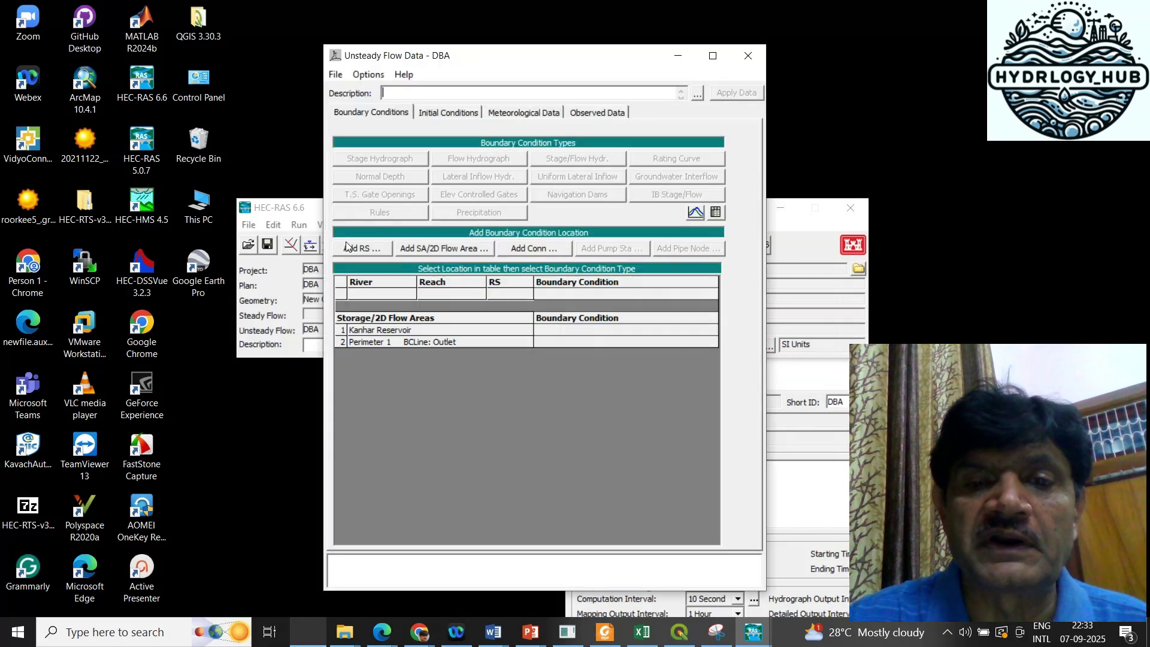
click(600, 330)
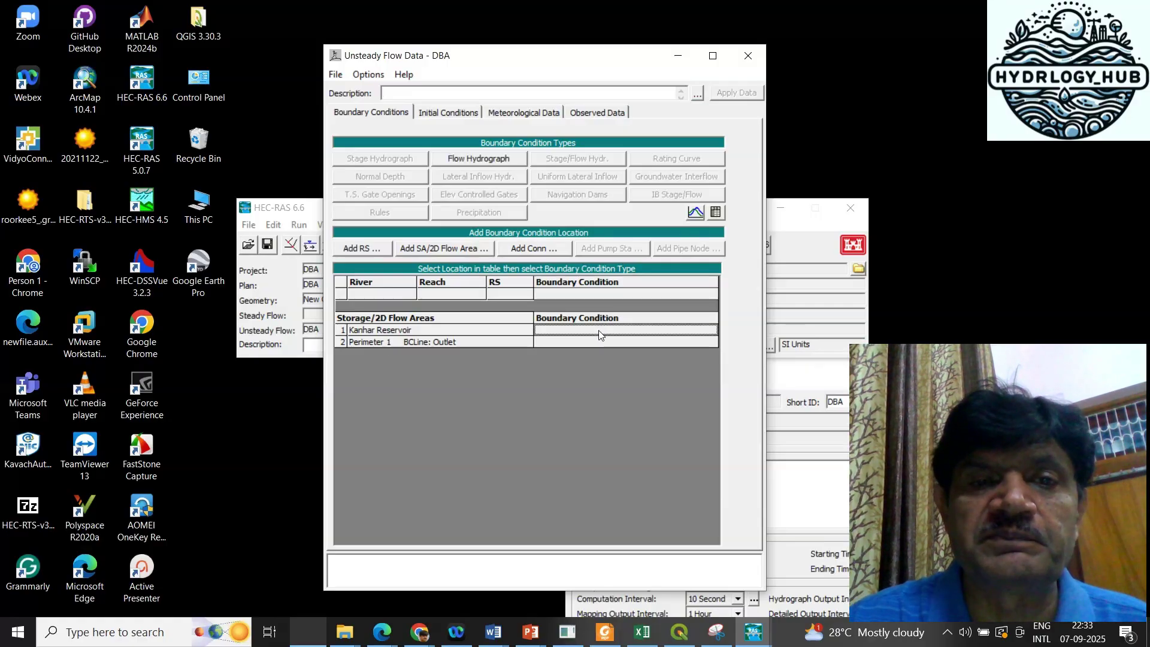
click(481, 159)
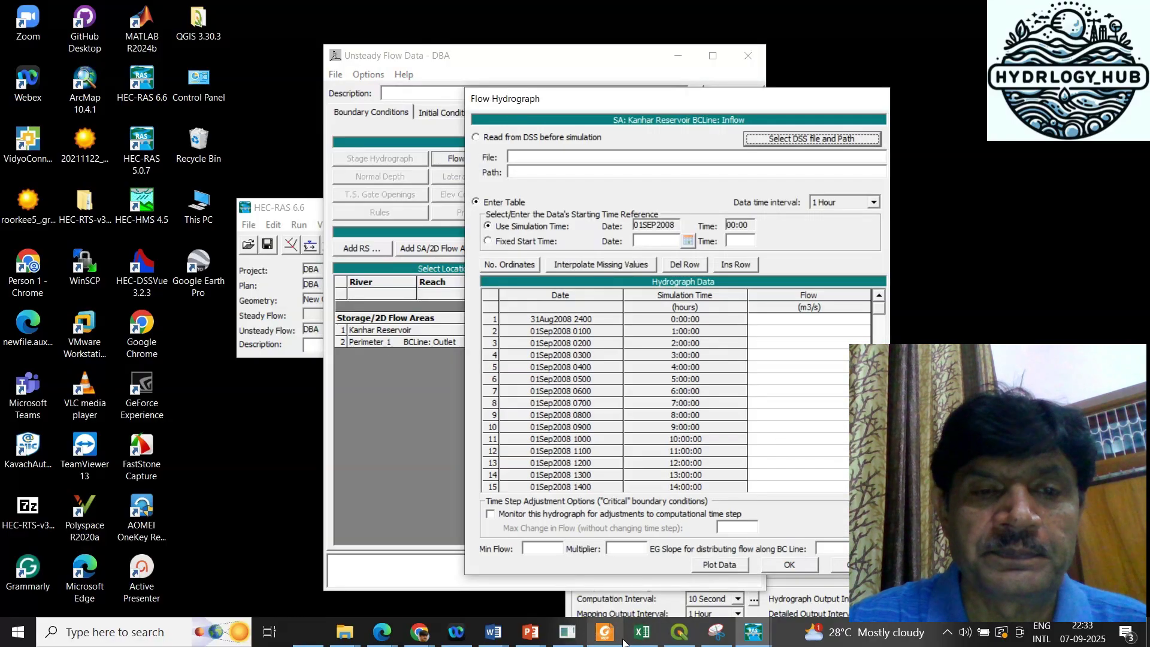
Step: Switch to Data Kanhar.xlsx in Excel and copy the inflow hydrograph discharges in B3:B43 of the Unsteady Flow Data sheet
click(642, 632)
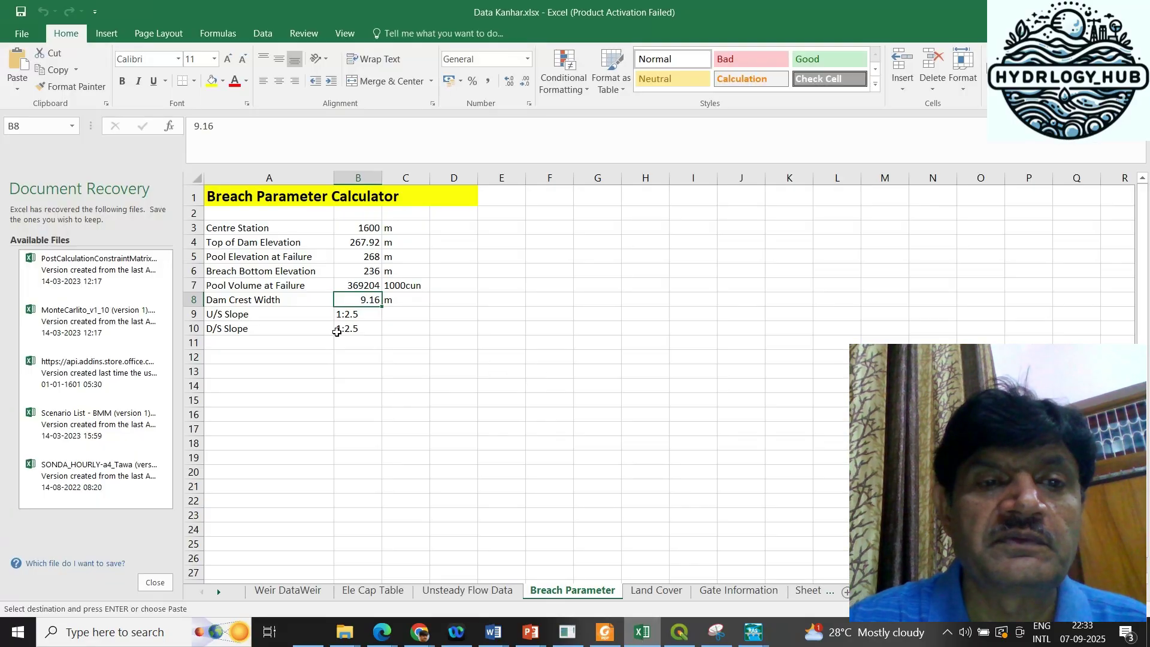
click(466, 592)
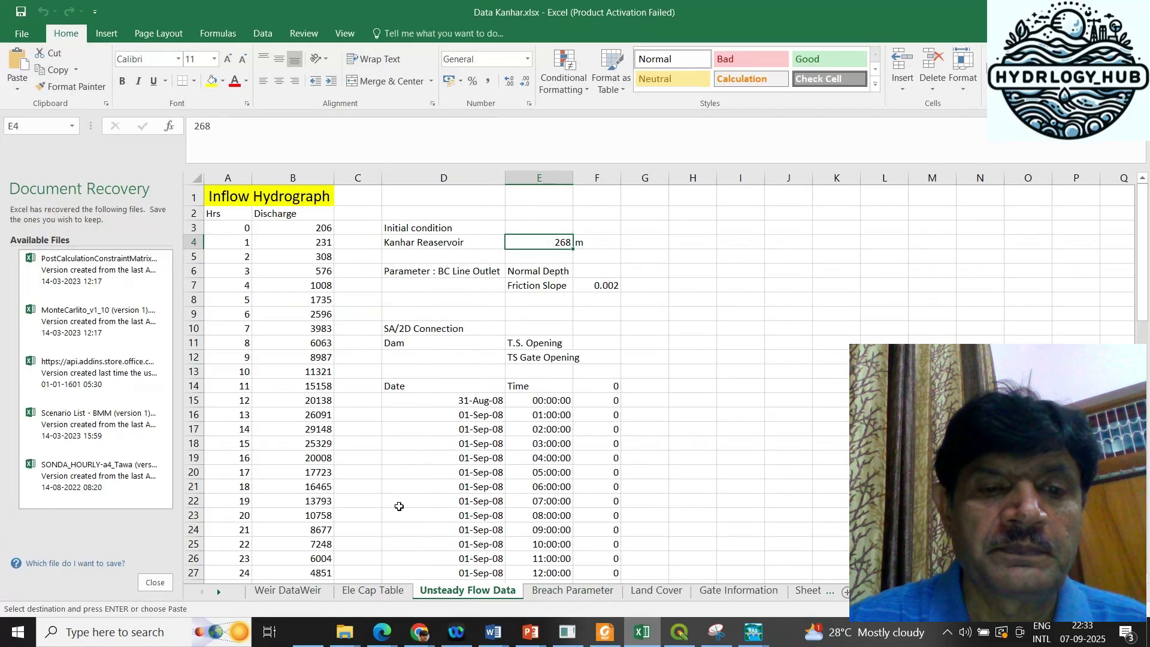
drag(322, 230, 321, 560)
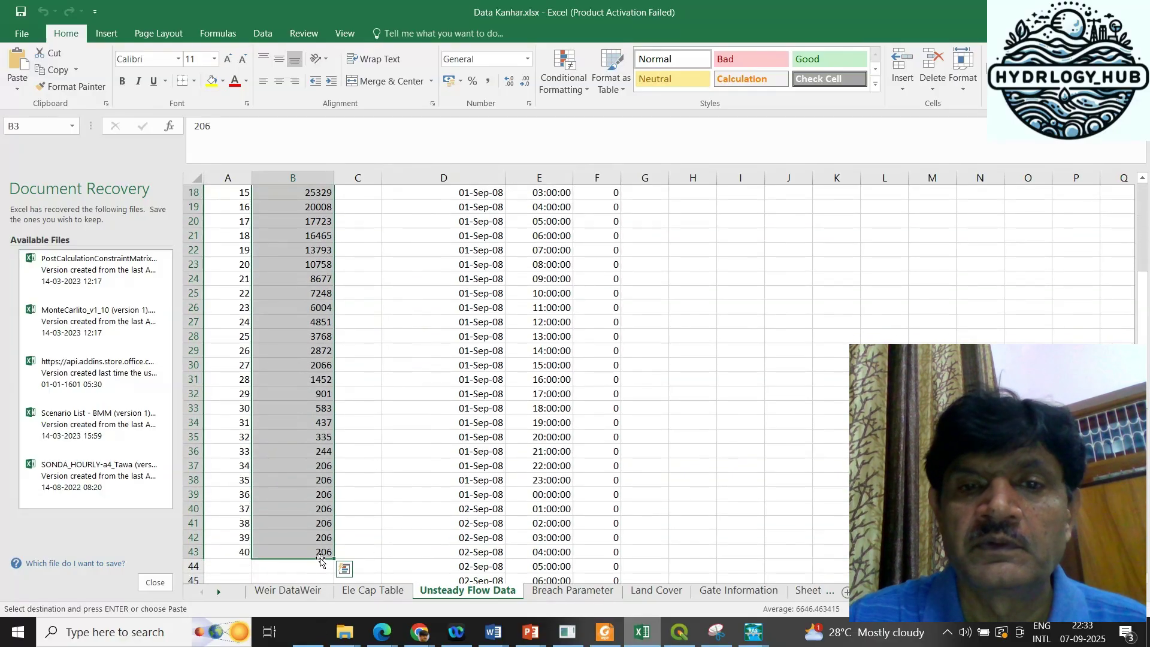
key(ctrl+c)
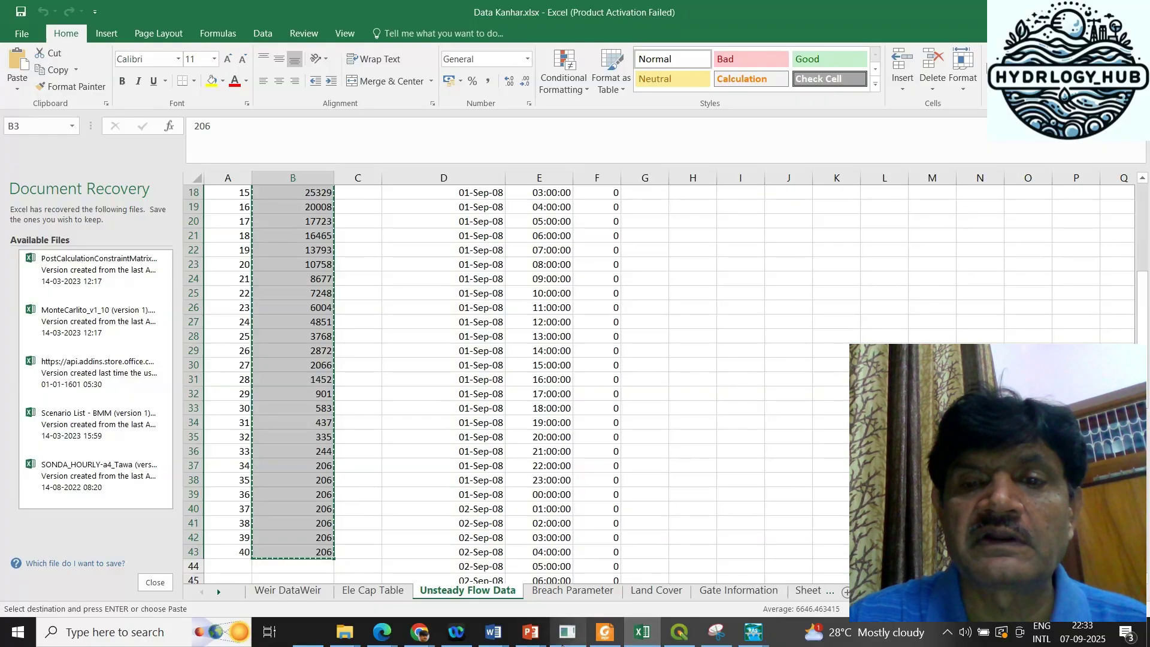
Step: Return to the HEC-RAS Flow Hydrograph window and set a fixed start time of 01SEP2008 at 00:00
click(760, 640)
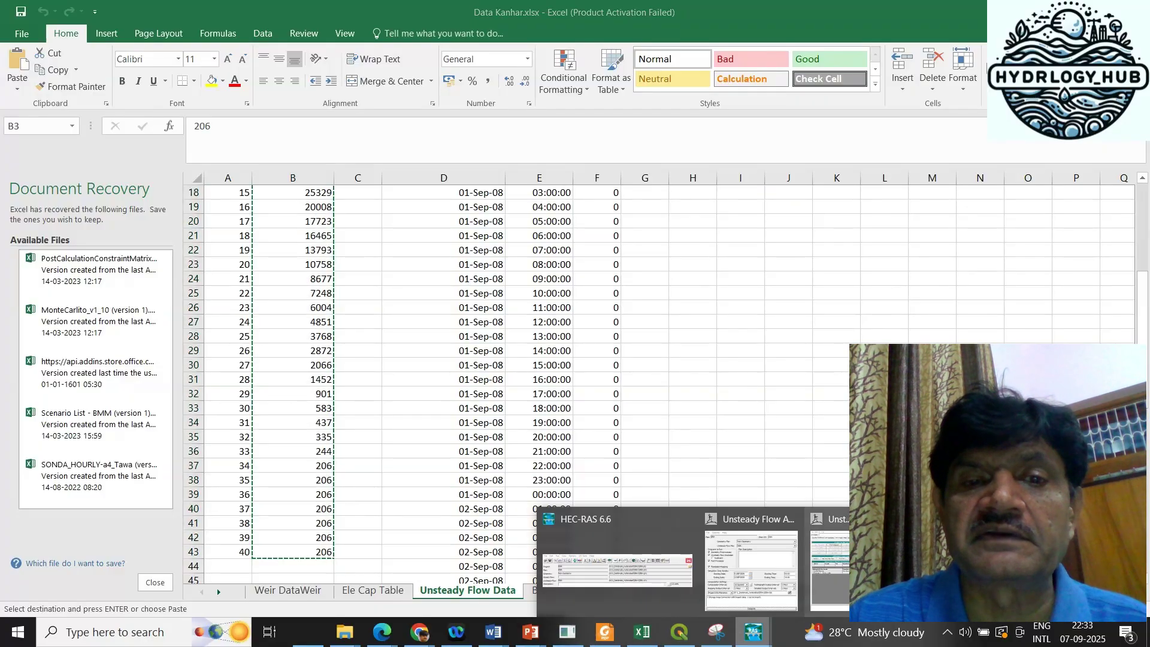
click(830, 566)
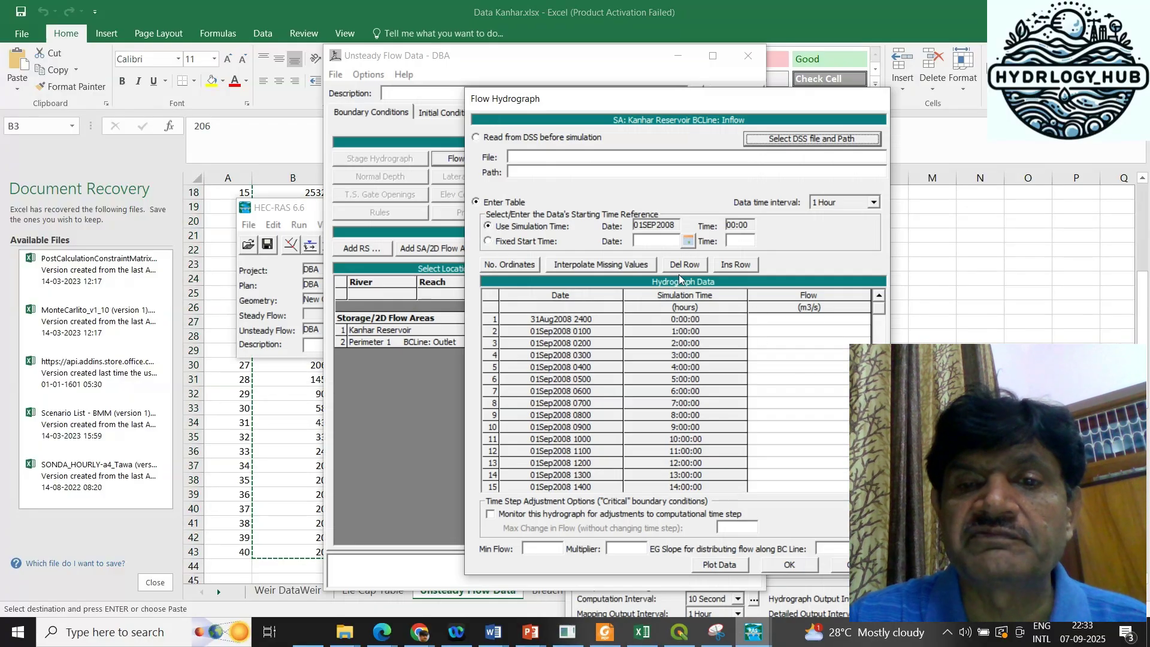
click(488, 243)
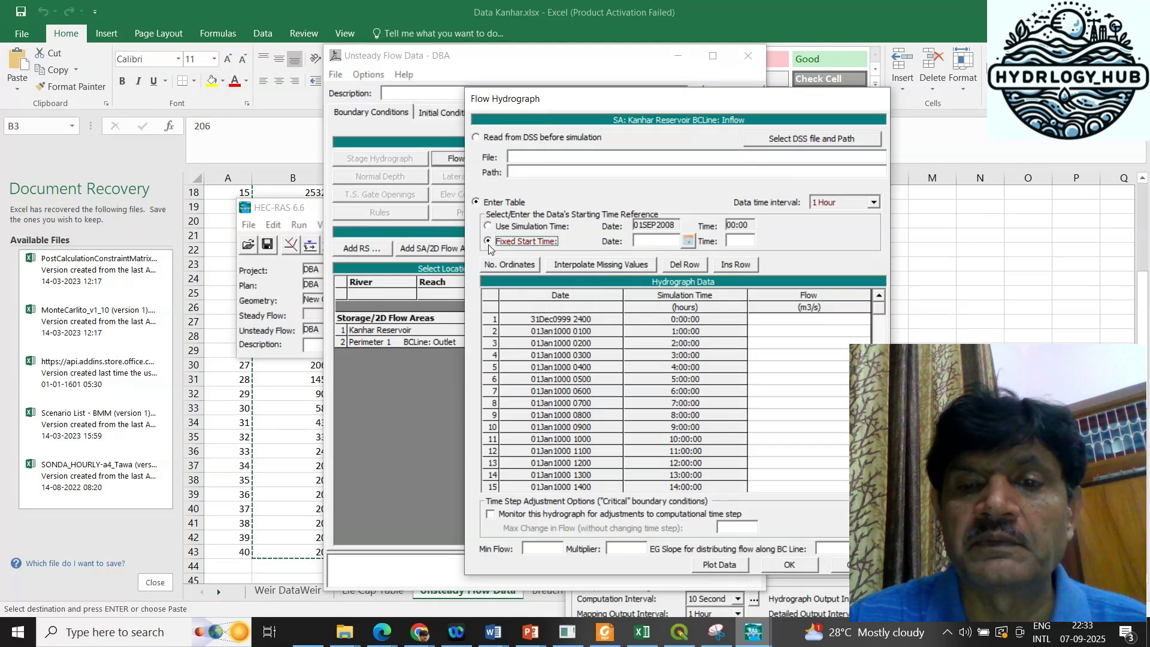
click(687, 242)
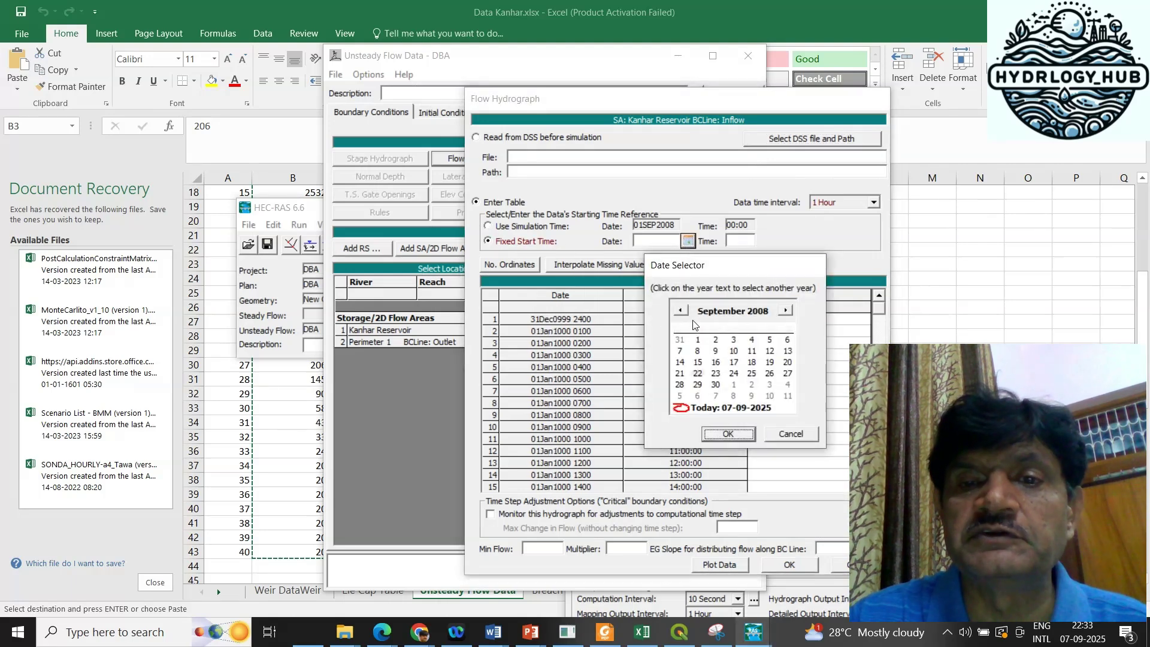
click(728, 434)
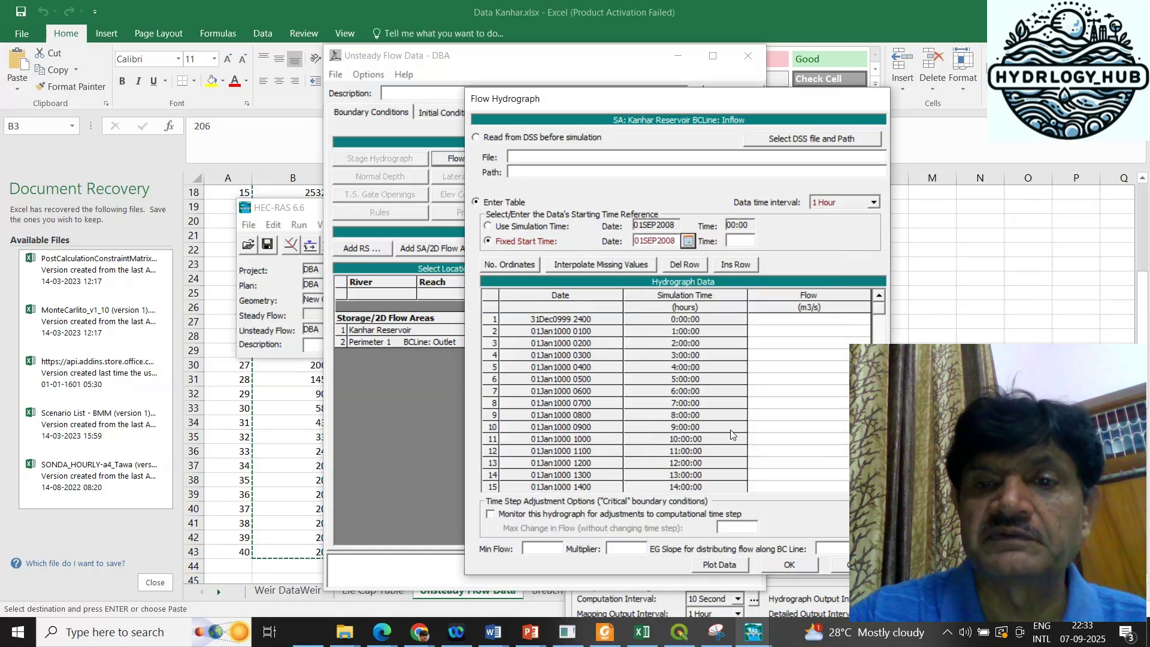
click(740, 242)
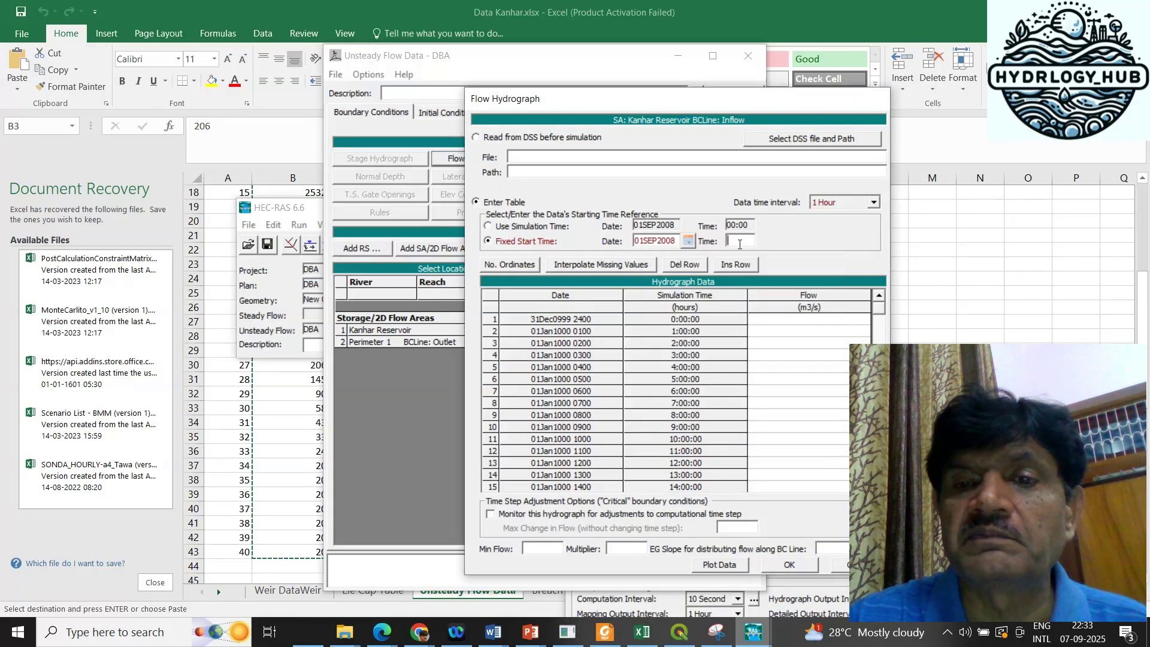
text(00:00)
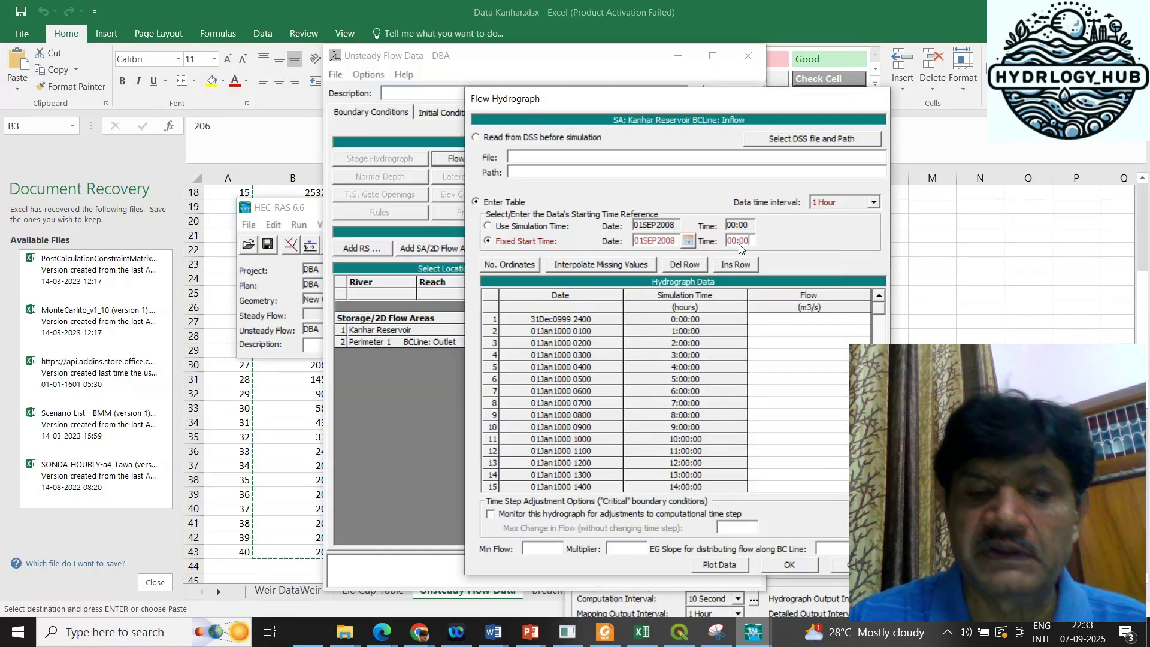
Step: Paste the copied discharges into the hydrograph table's Flow column, starting from the first row
click(788, 322)
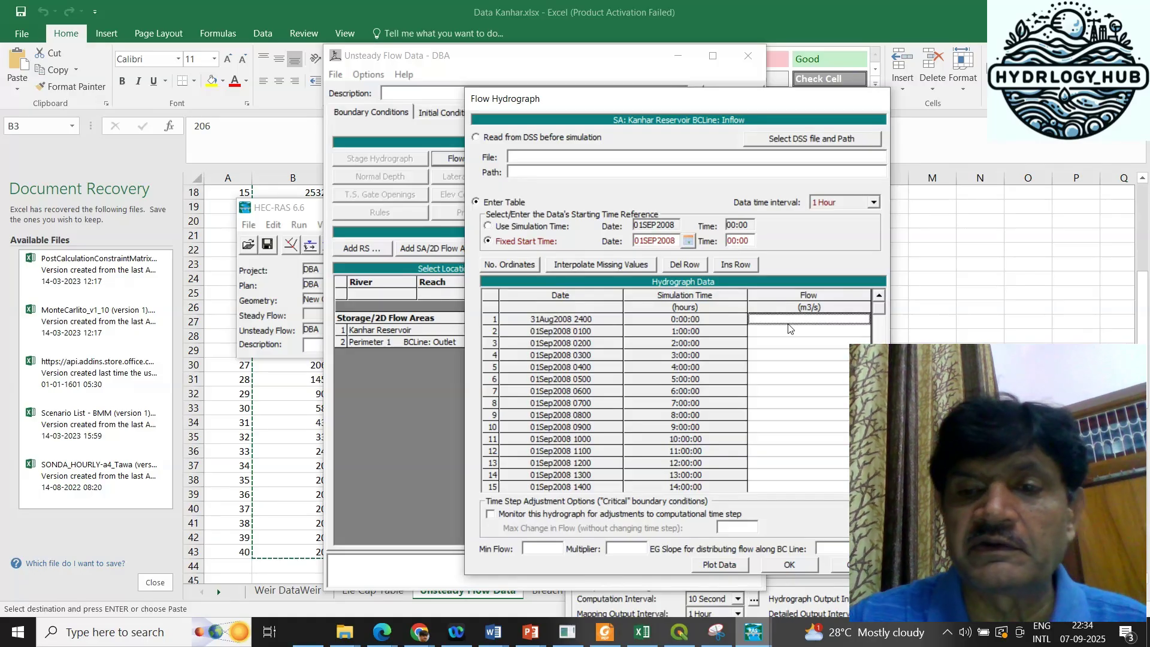
drag(789, 327, 785, 552)
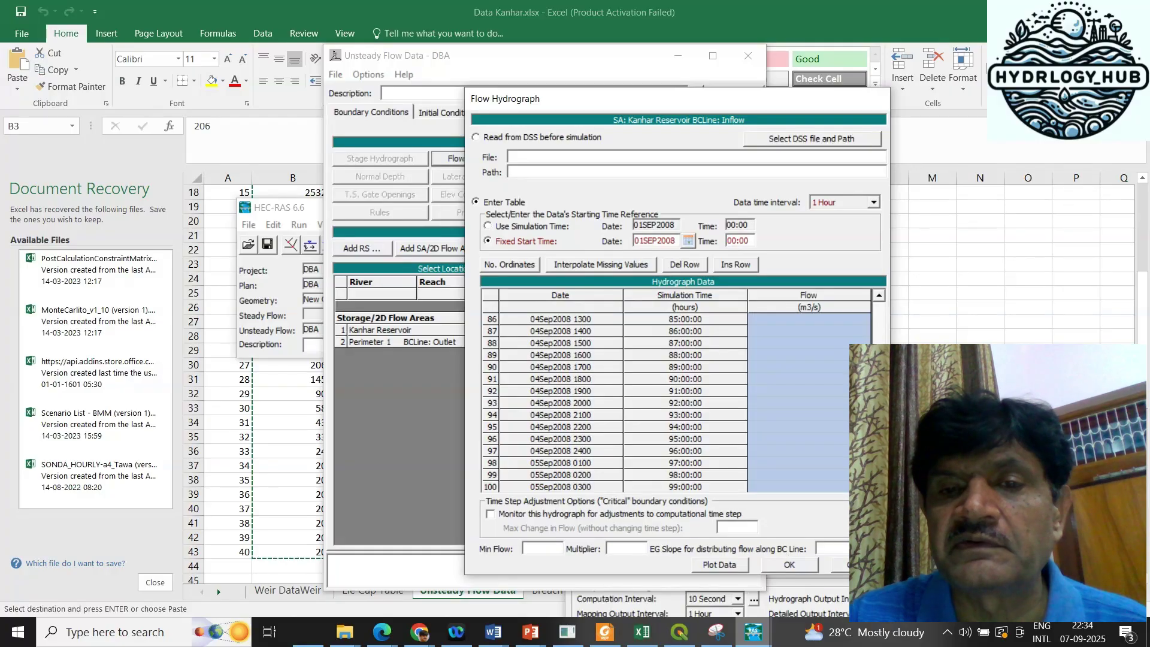
key(ctrl+v)
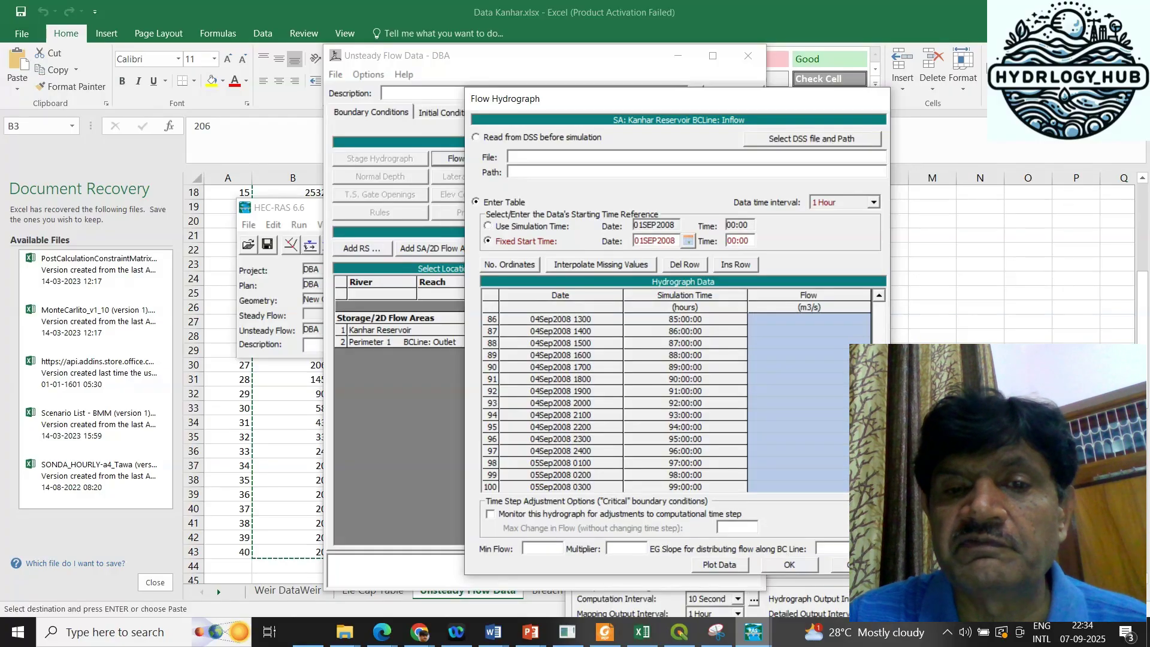
Step: Check the pasted inflow rows, plot the Kanhar Reservoir flow hydrograph, and accept the boundary condition
scroll(883, 290, up, 20)
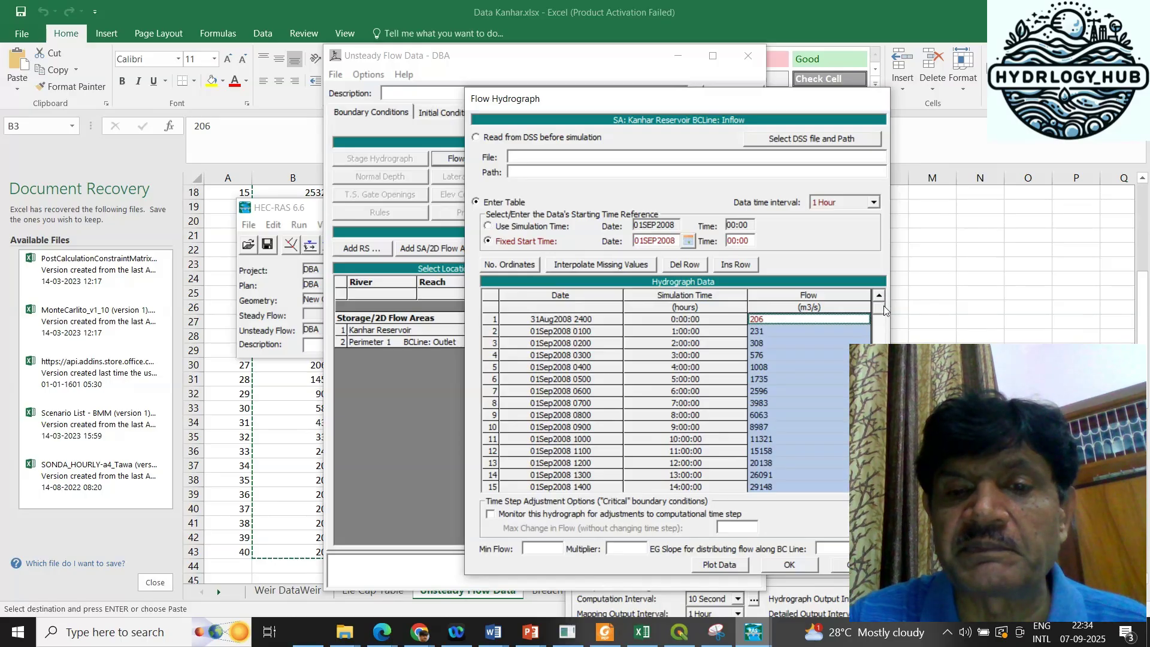
drag(883, 305, 883, 360)
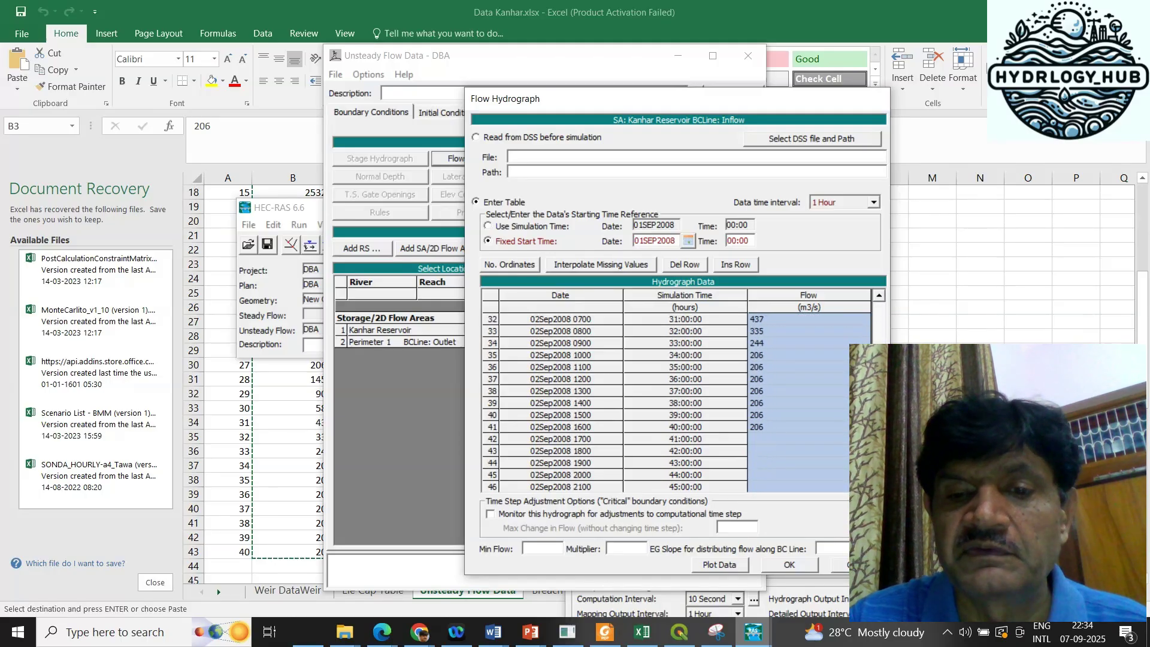
scroll(719, 404, down, 2)
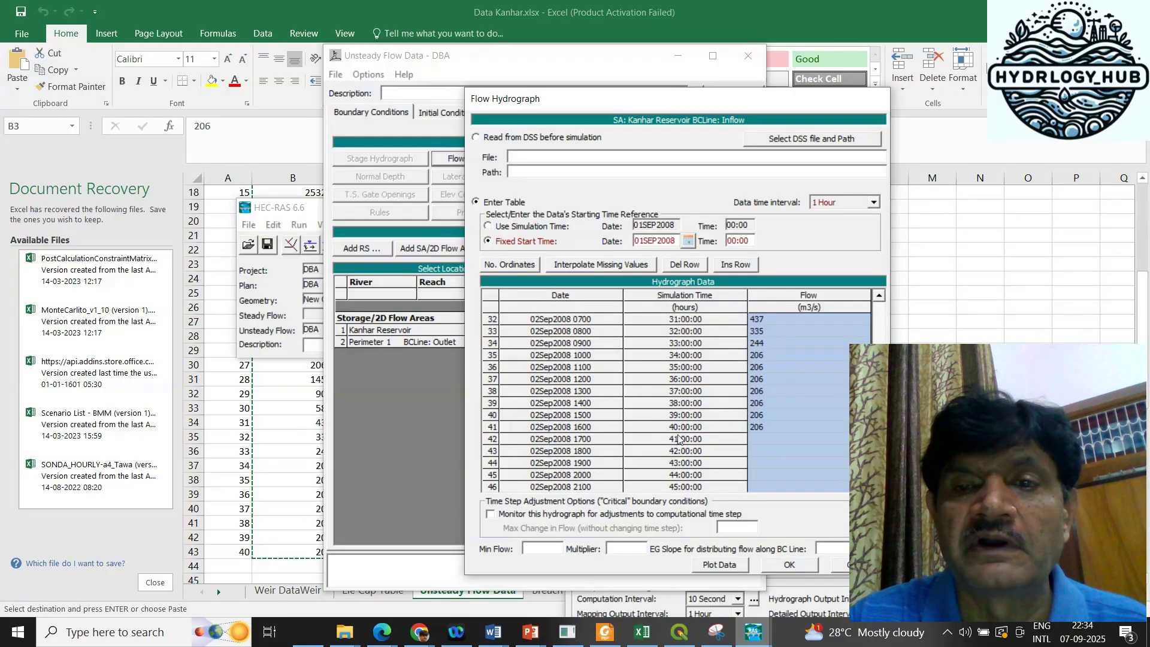
click(721, 567)
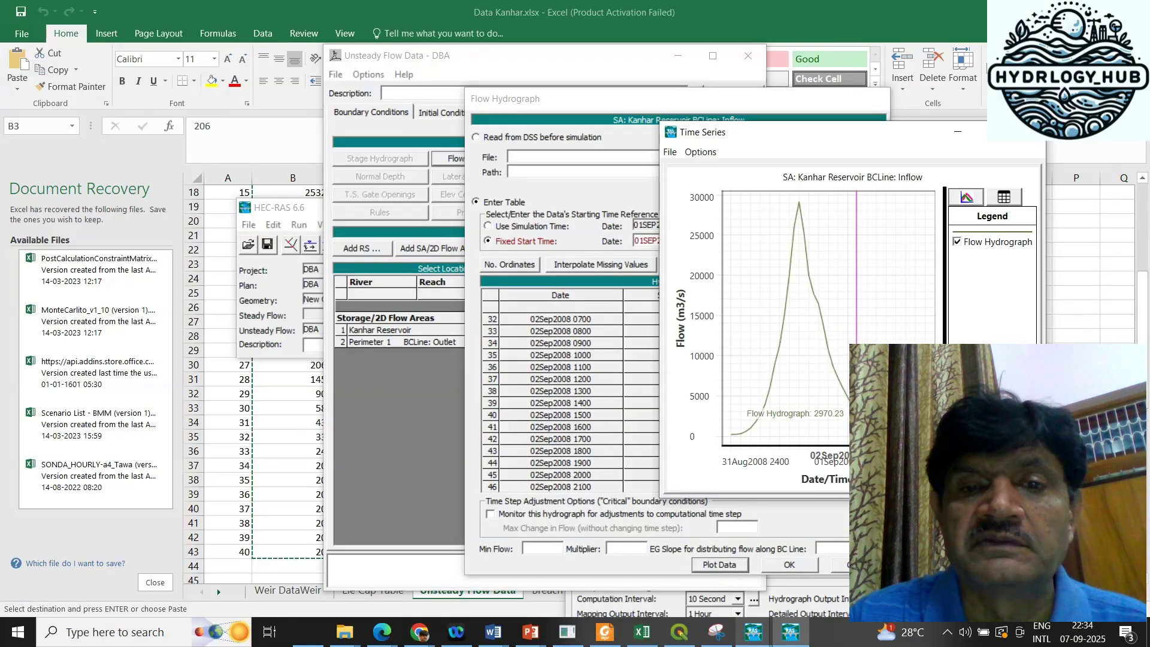
click(1026, 140)
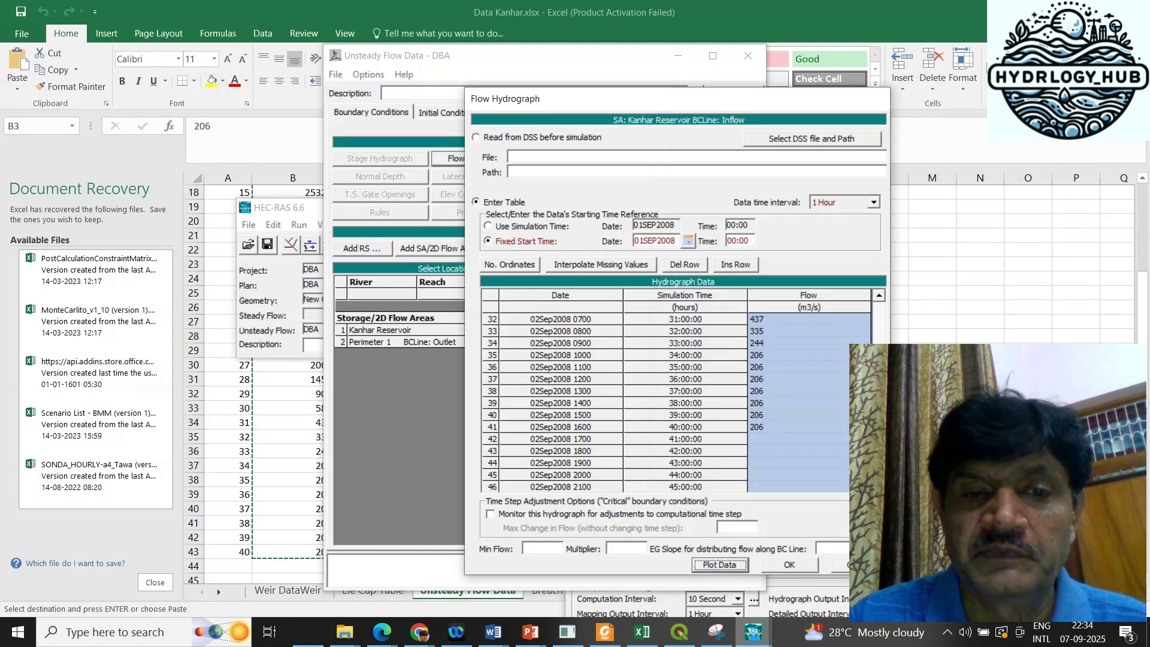
click(782, 566)
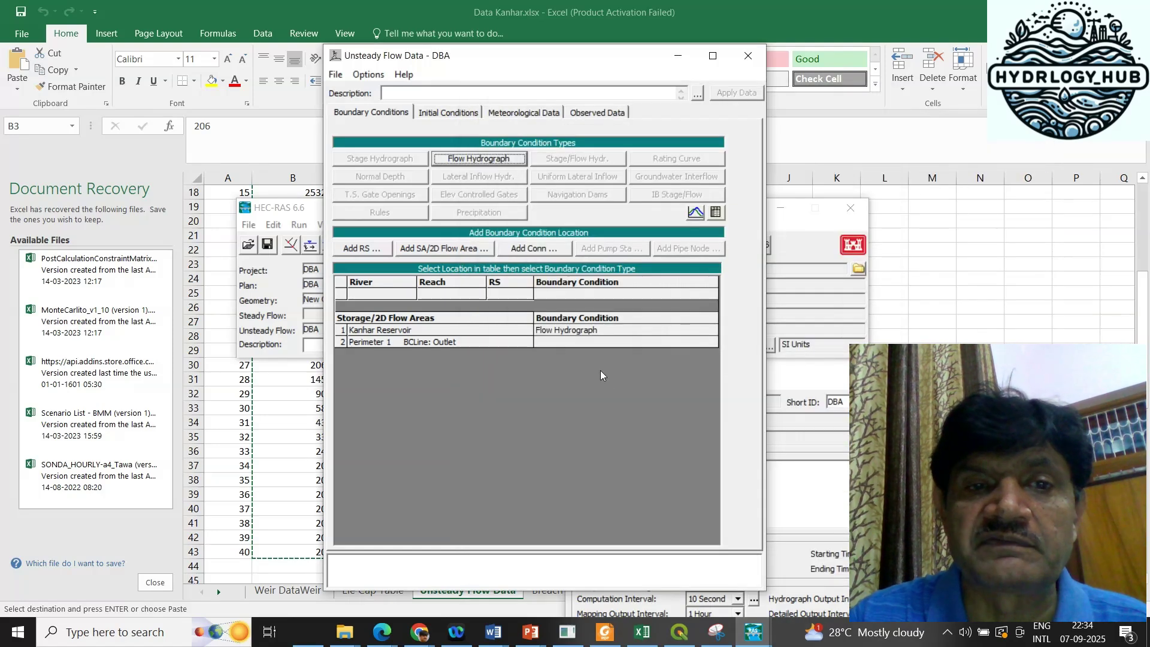
Step: Assign a Normal Depth boundary condition to the Perimeter 1 Outlet line, using the friction slope of 0.002 from the Data Kanhar.xlsx workbook
click(586, 343)
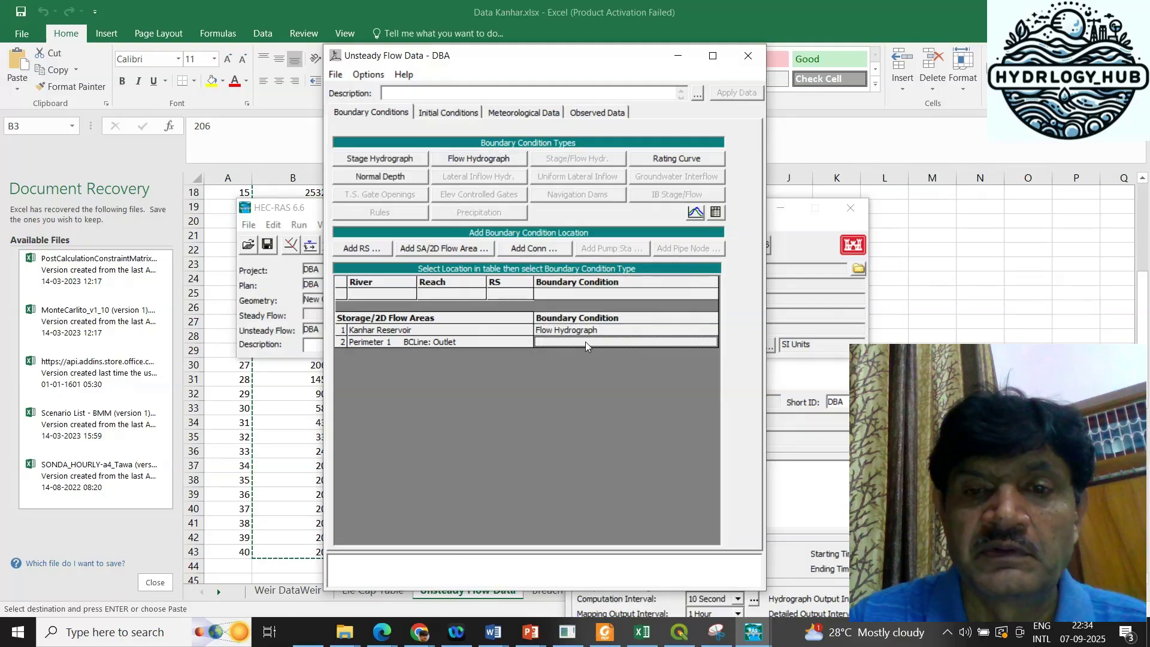
click(377, 177)
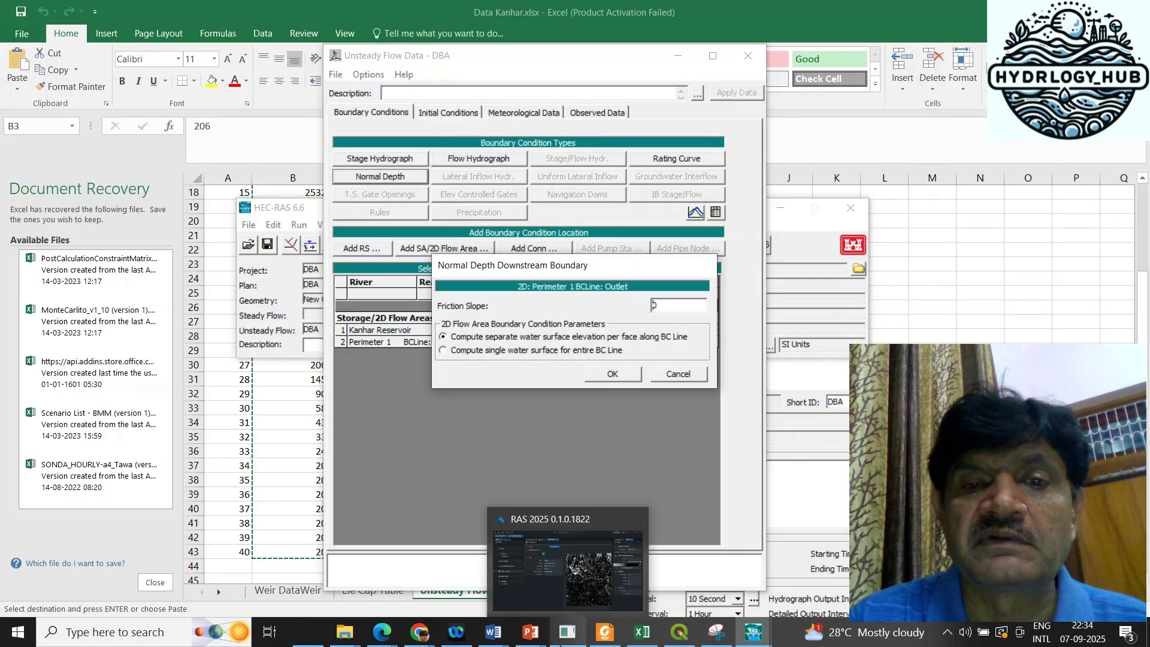
click(643, 634)
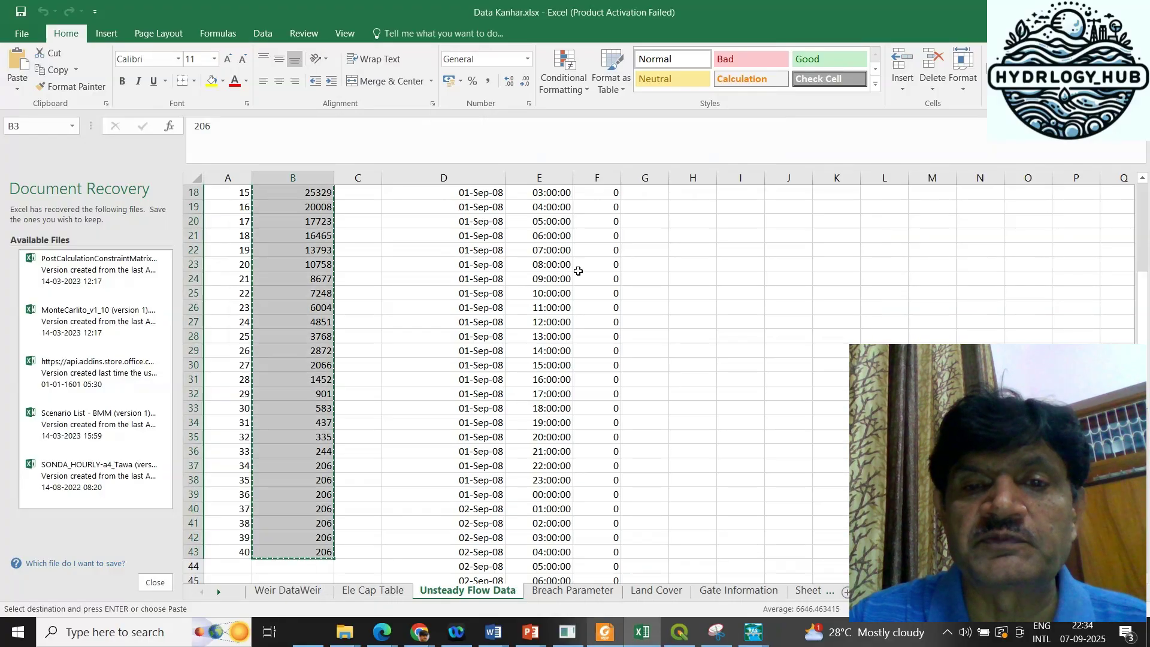
scroll(606, 425, up, 6)
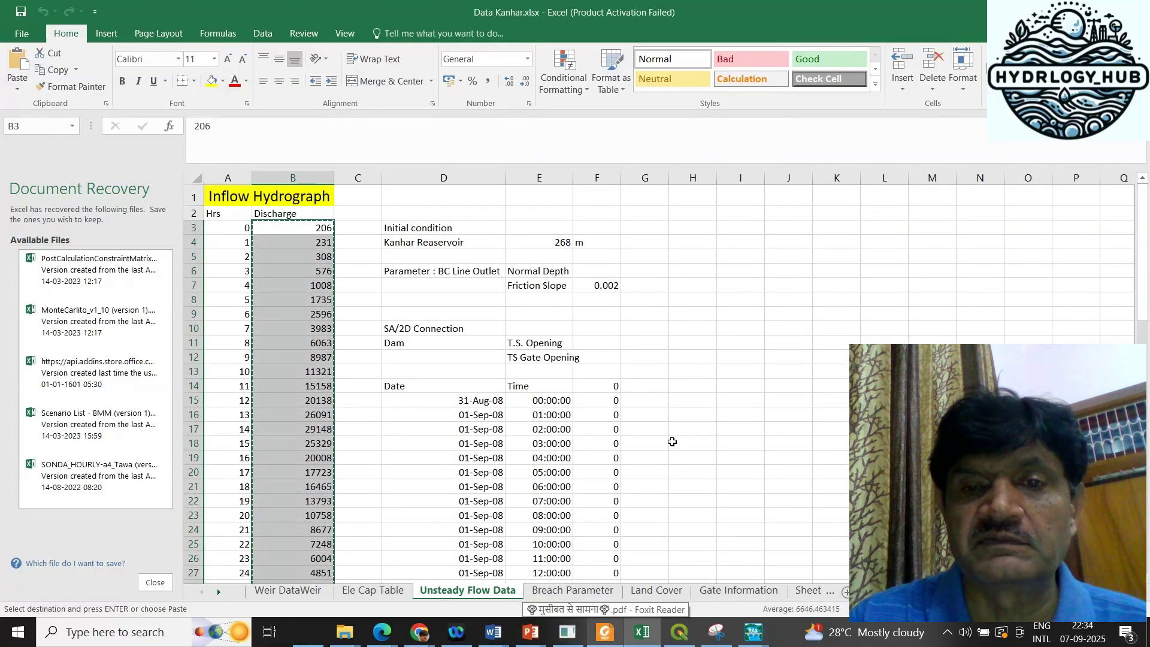
click(756, 634)
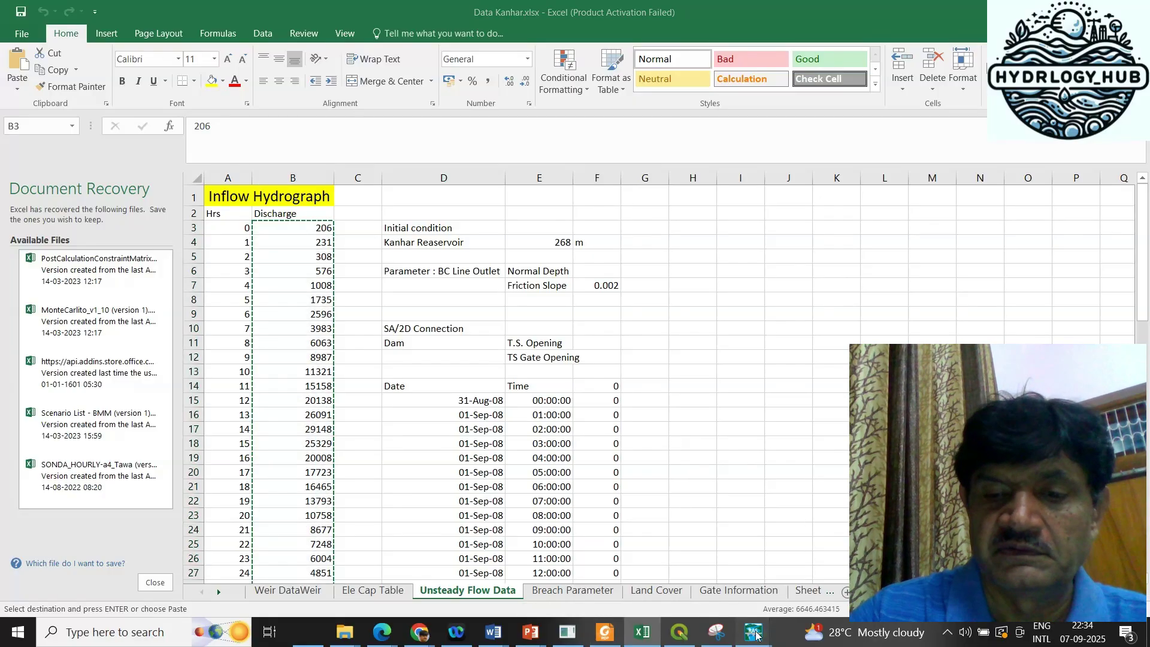
click(806, 569)
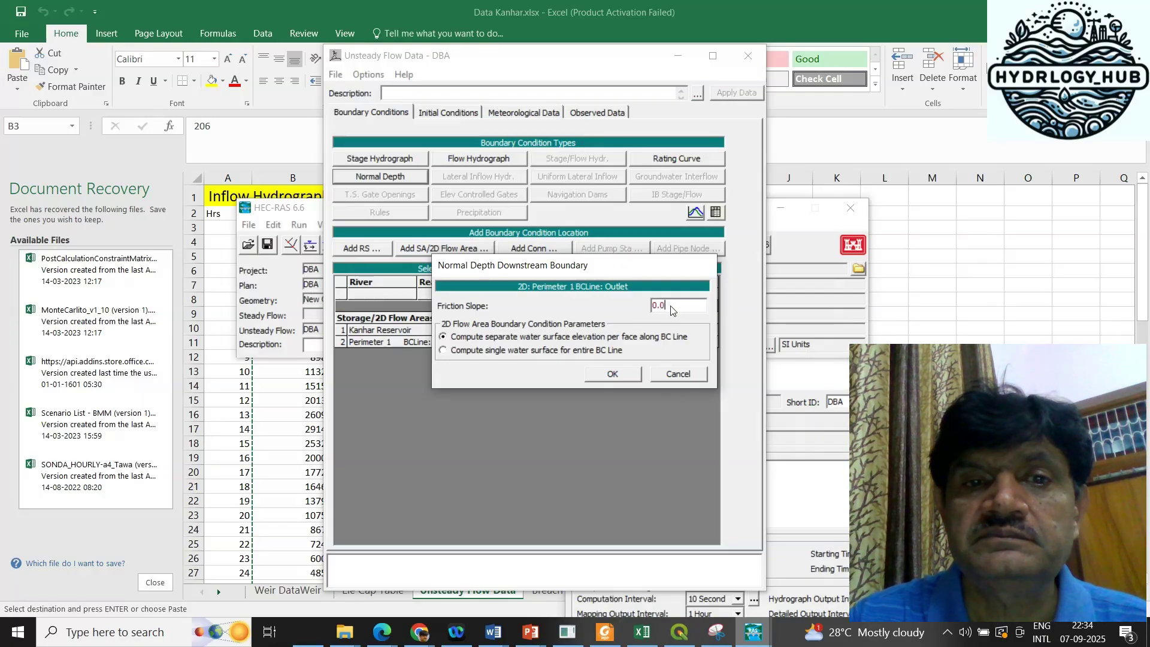
click(613, 374)
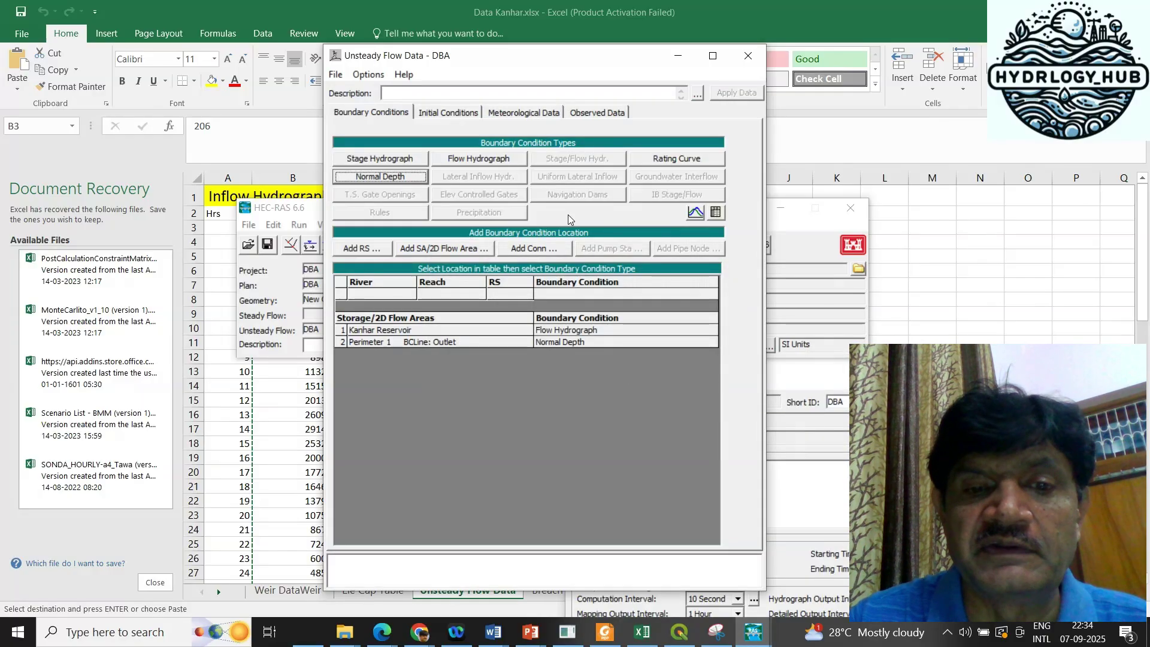
Step: Set Kanhar Reservoir's initial elevation to 268, fix it during warmup, apply the data, and close the unsteady flow editor
click(451, 114)
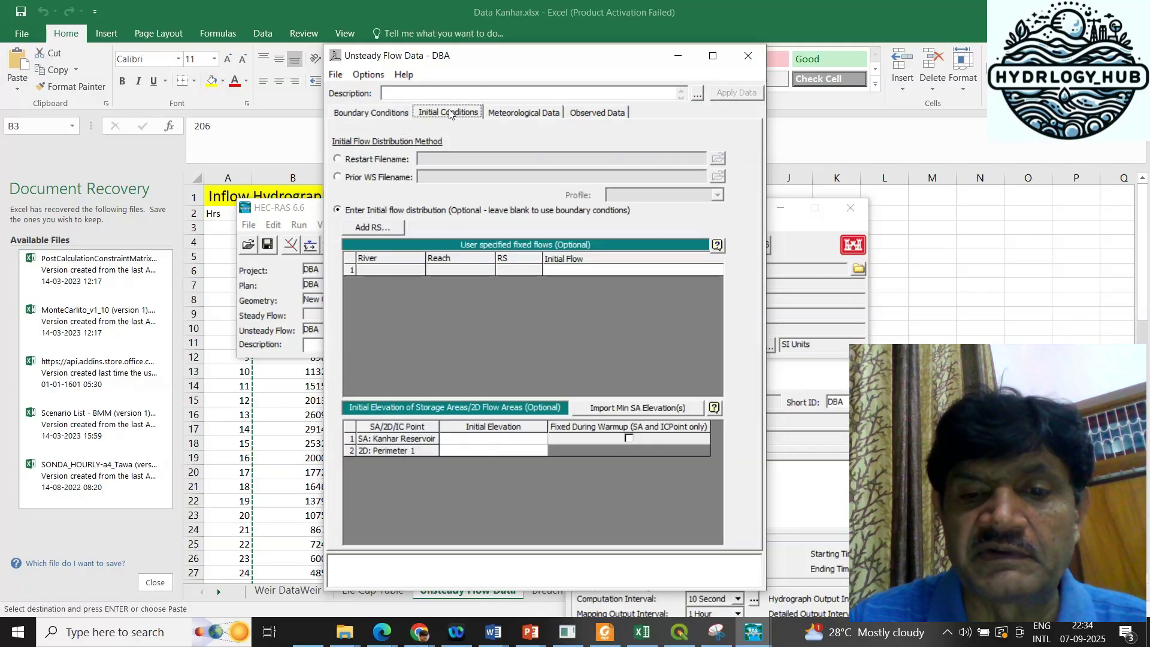
click(484, 441)
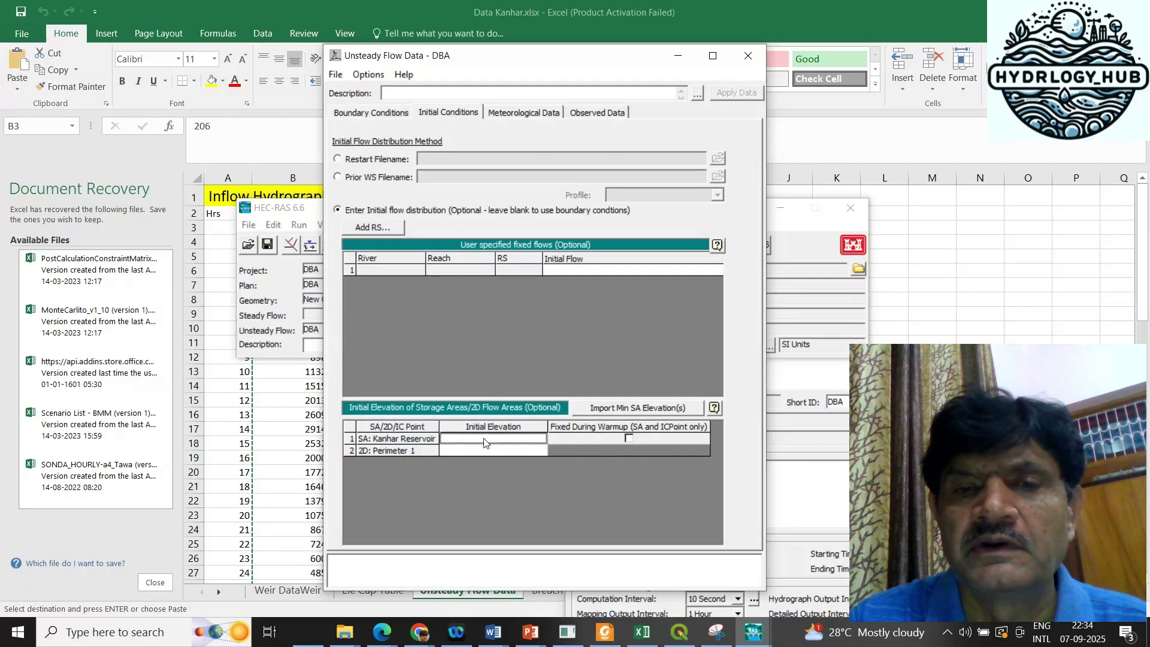
click(640, 635)
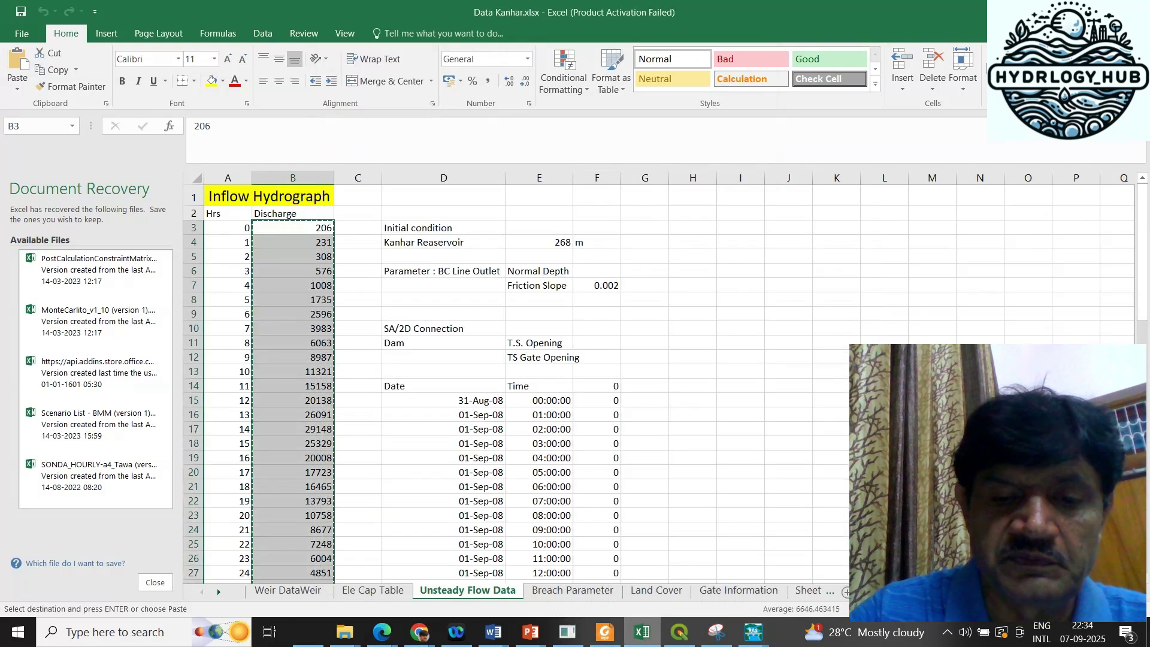
key(alt+Tab)
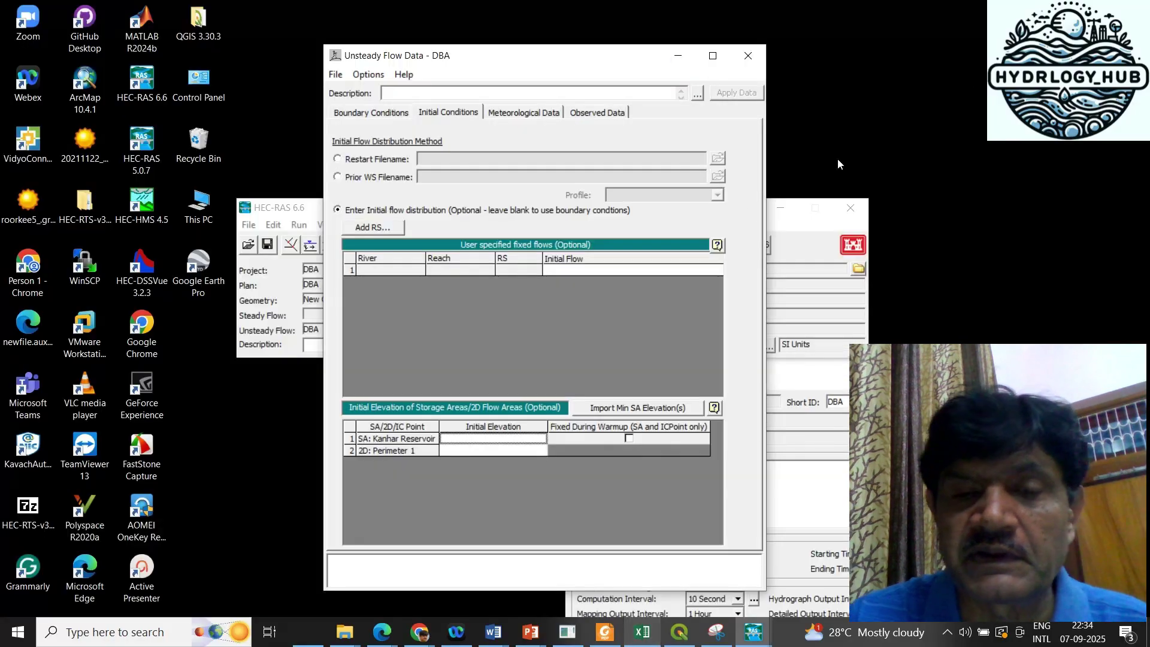
click(527, 442)
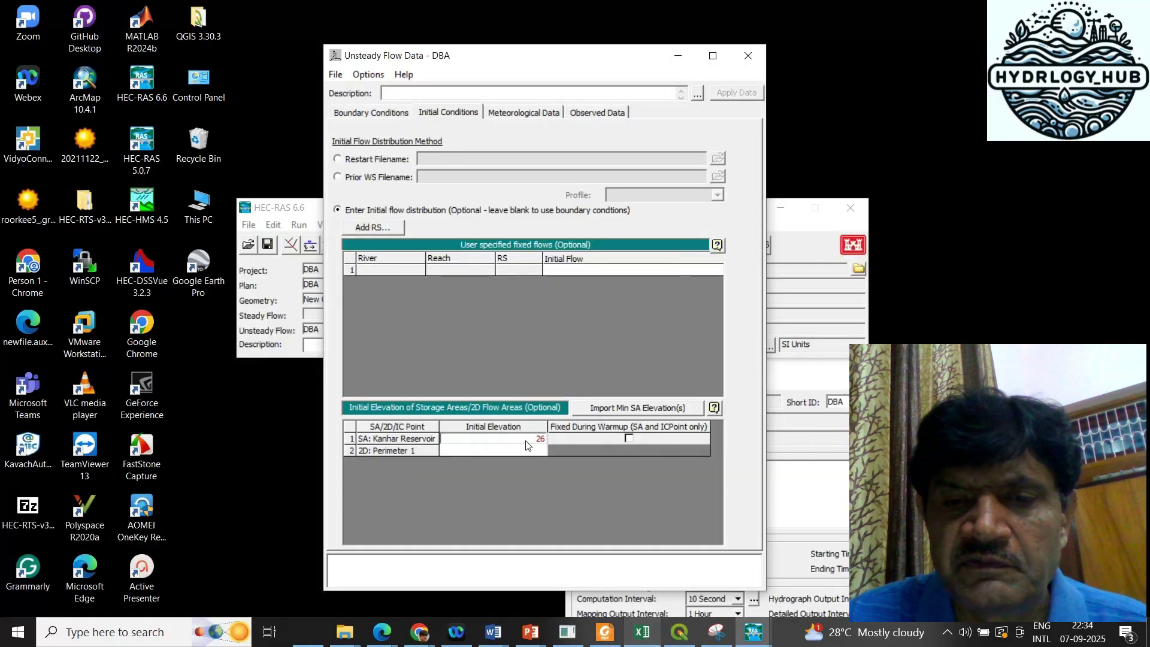
click(628, 439)
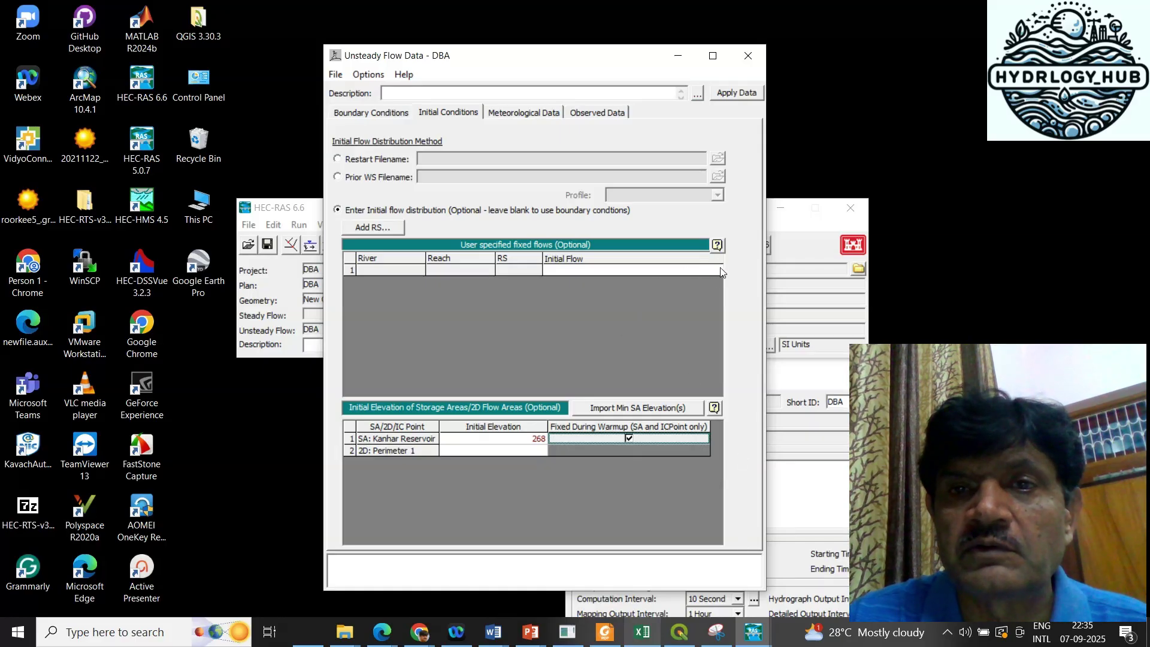
click(755, 92)
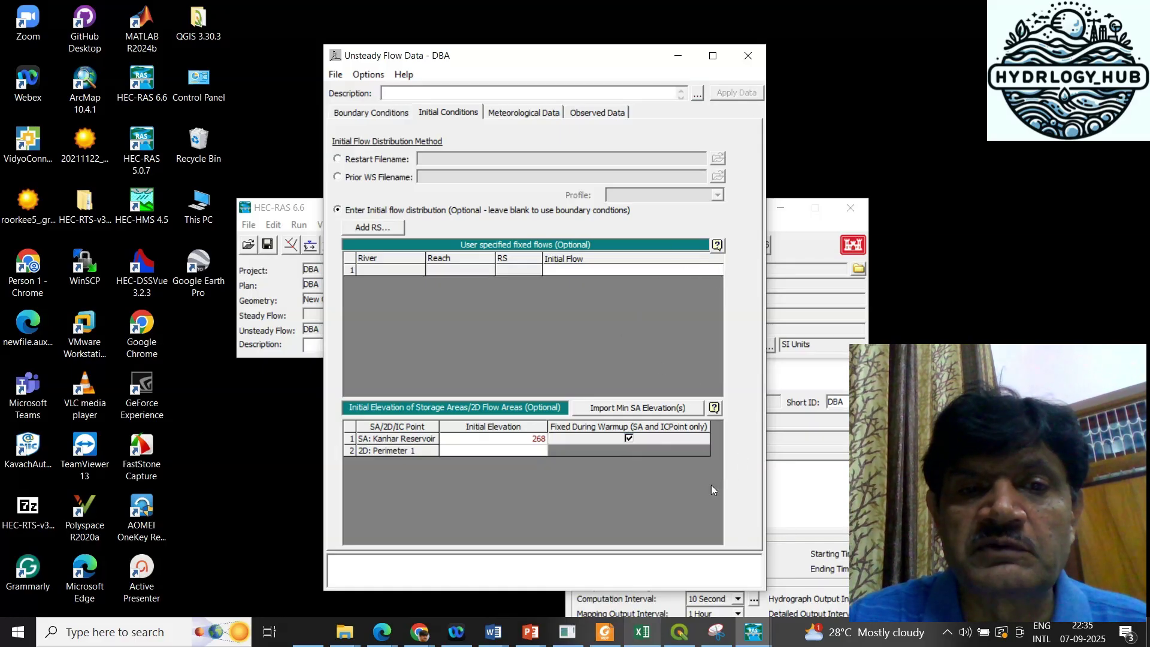
click(753, 60)
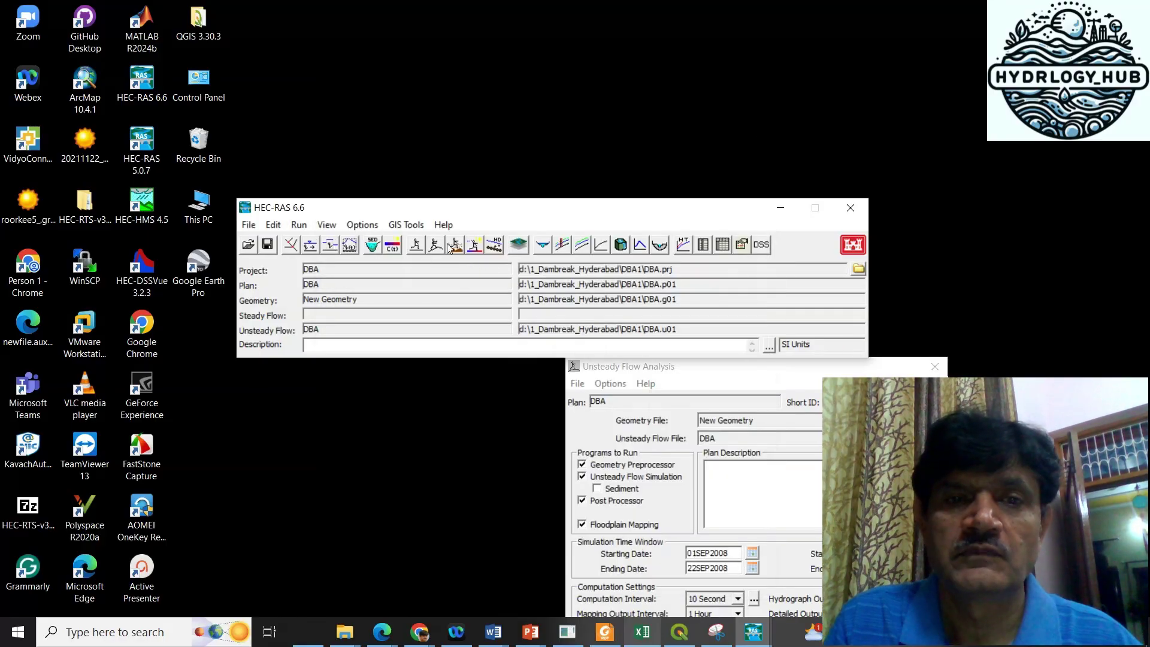
Step: Set the unsteady simulation to end on 02SEP2008 at 16:00 with a 1 Minute computation interval, and compute the plan
click(448, 248)
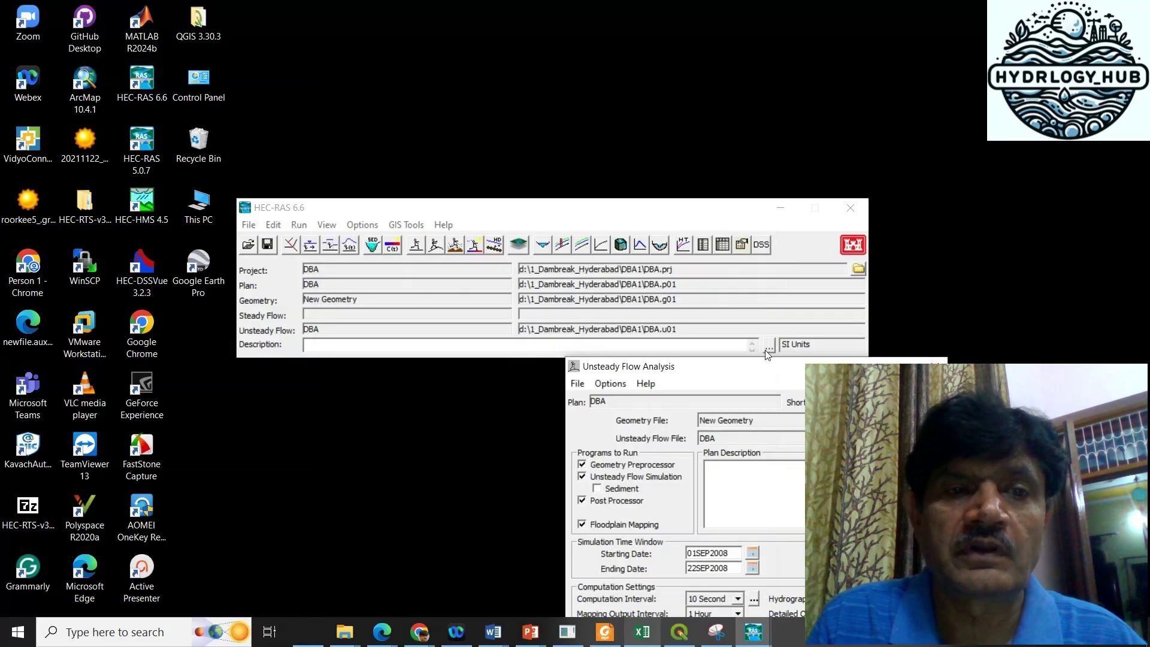
drag(768, 378, 473, 93)
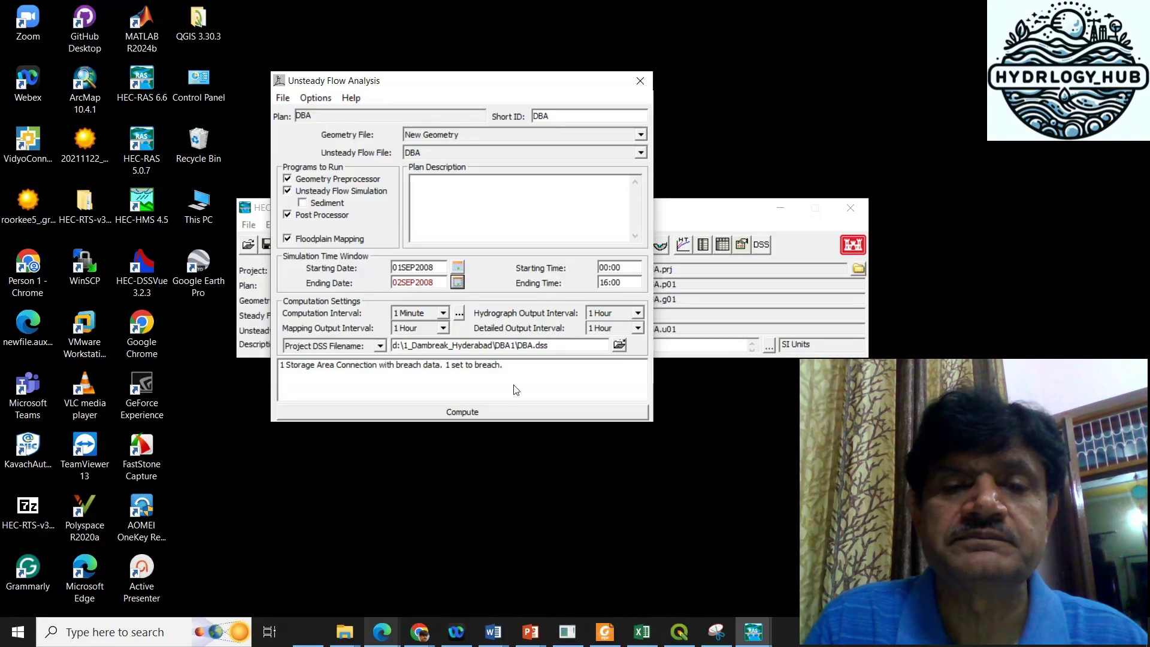
click(476, 411)
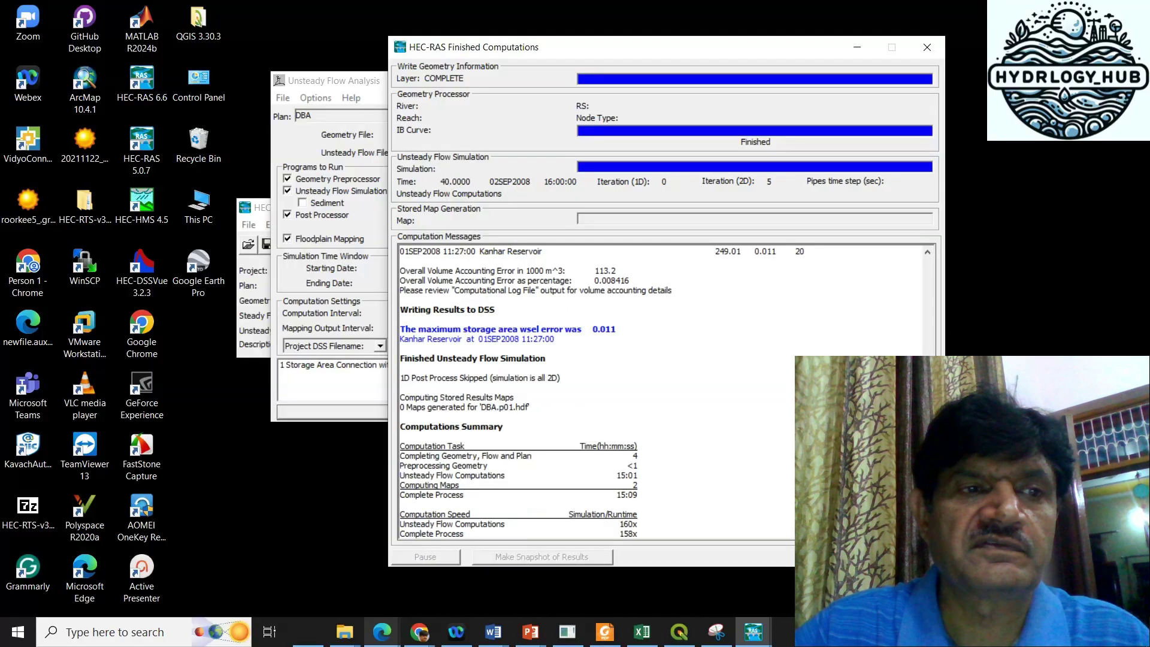
key(alt+F4)
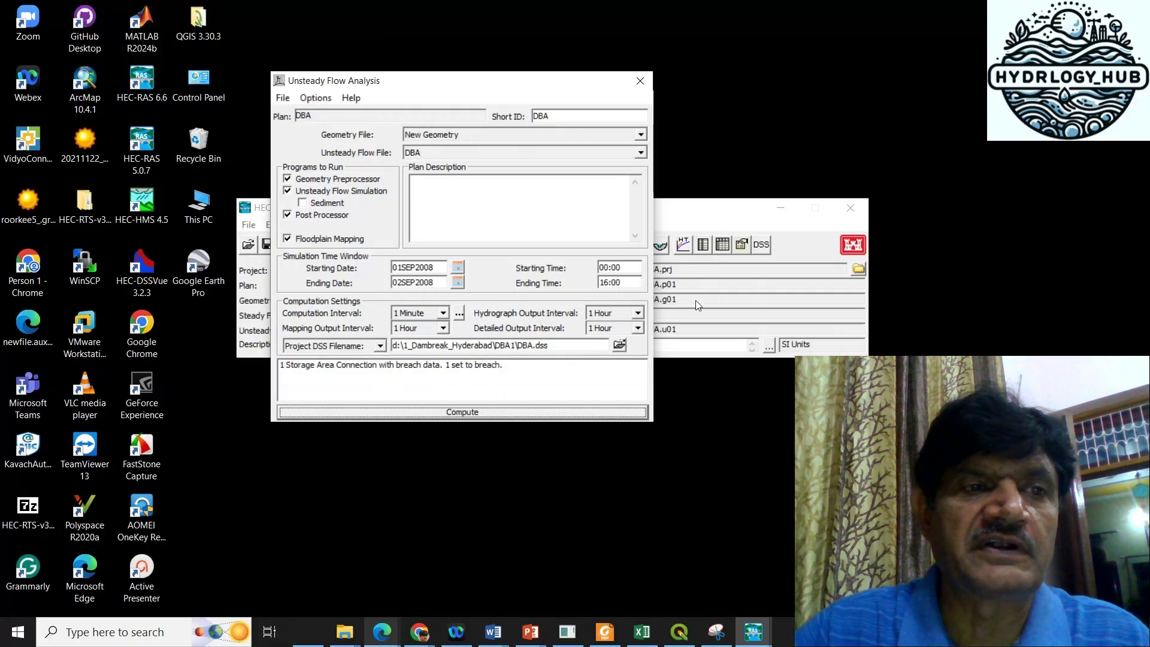
Step: Open RAS Mapper, expand the DBA results, and select the Depth layer
click(730, 209)
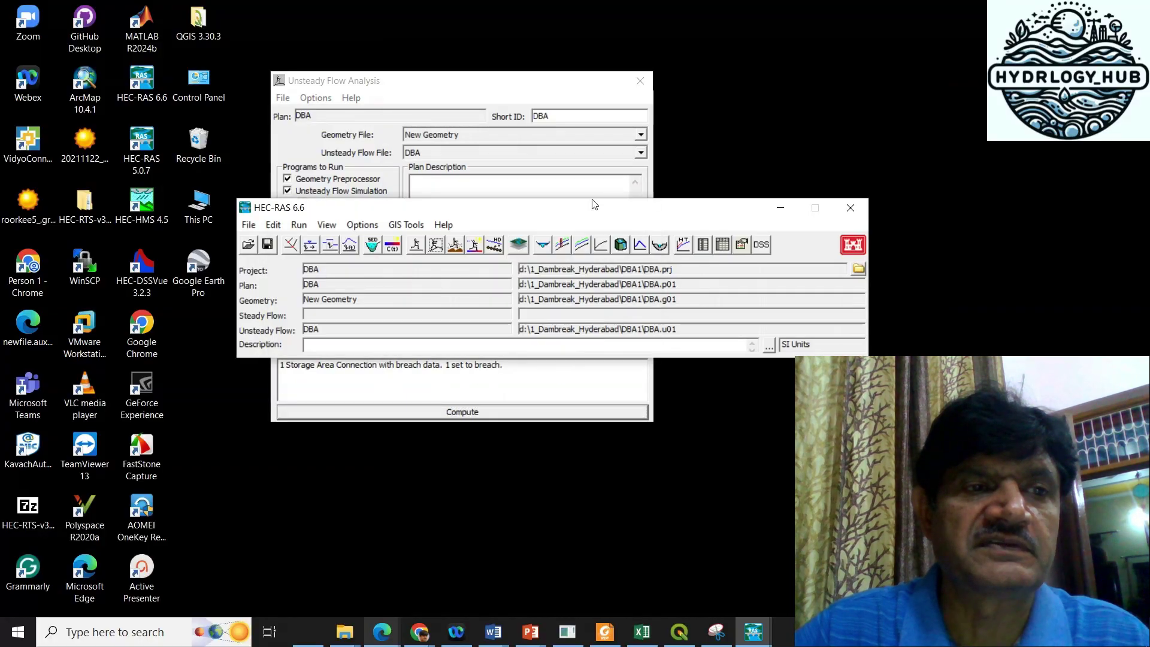
click(519, 246)
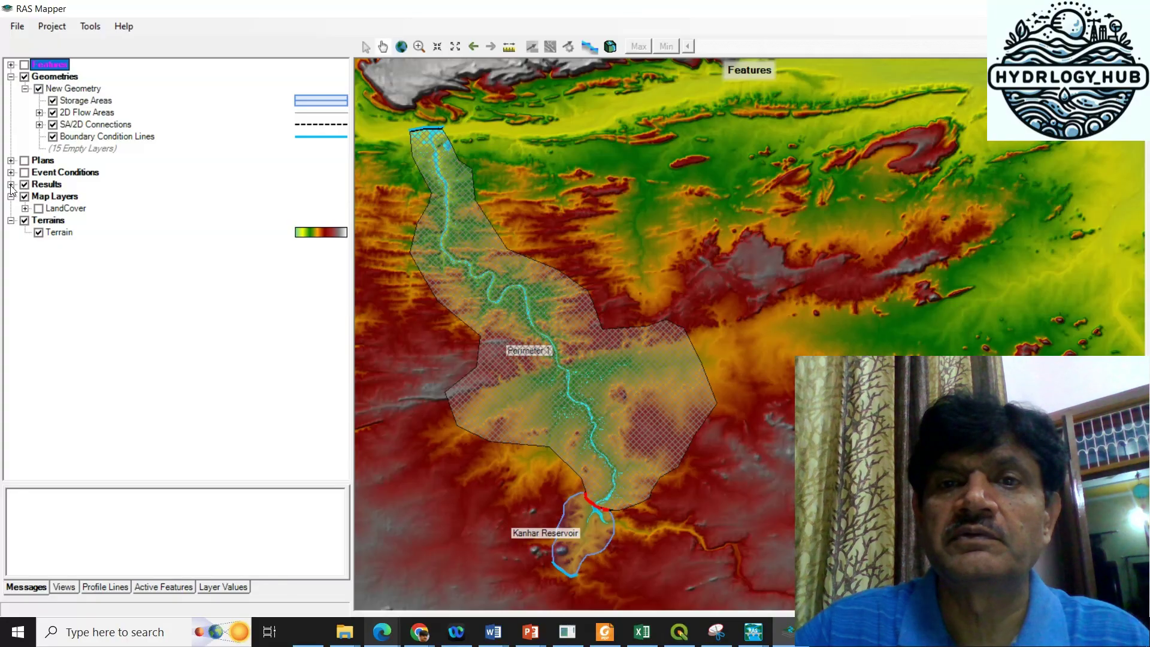
click(12, 185)
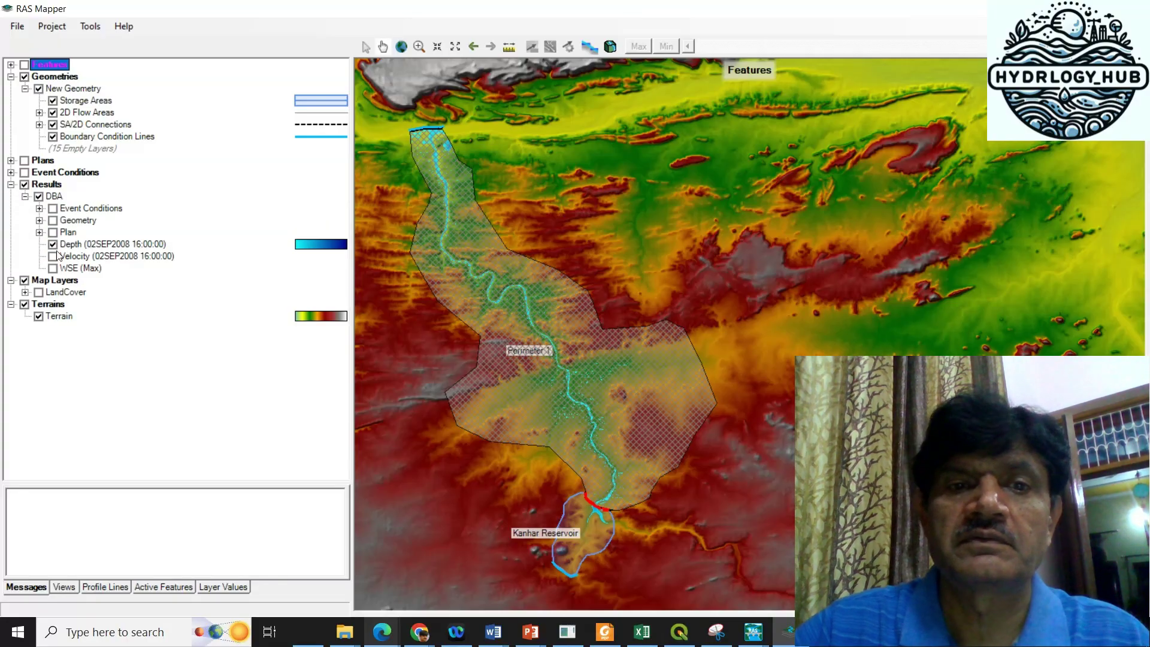
click(80, 248)
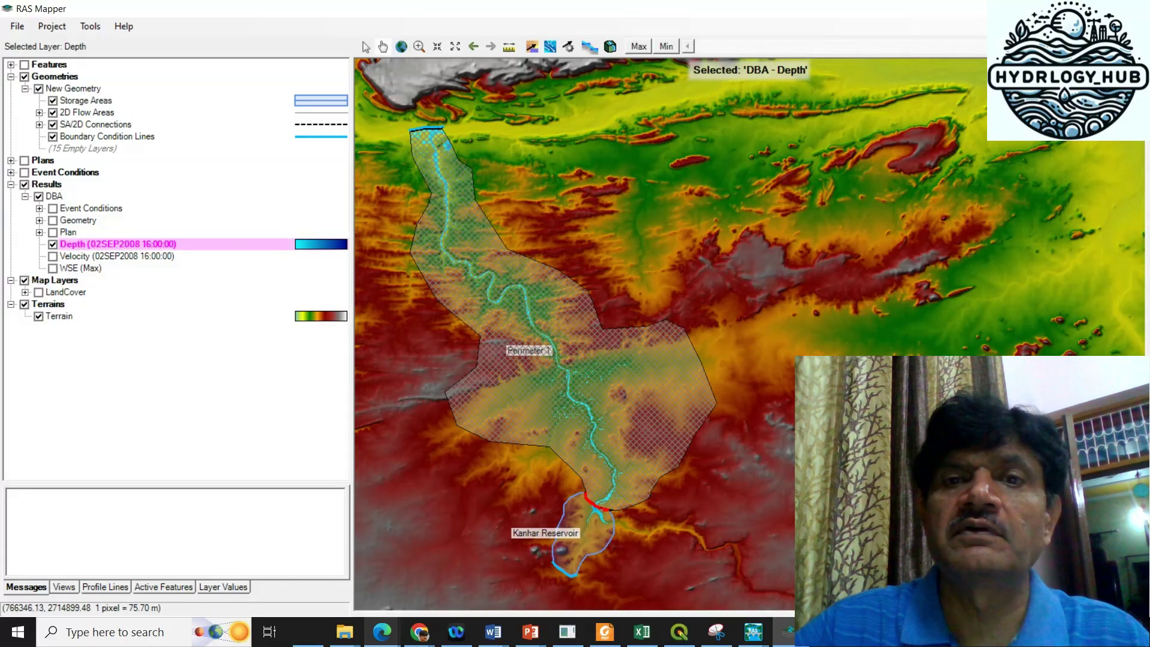
Step: Review how the flood depth changes along the river by moving the Depth layer through its simulation time steps
click(721, 46)
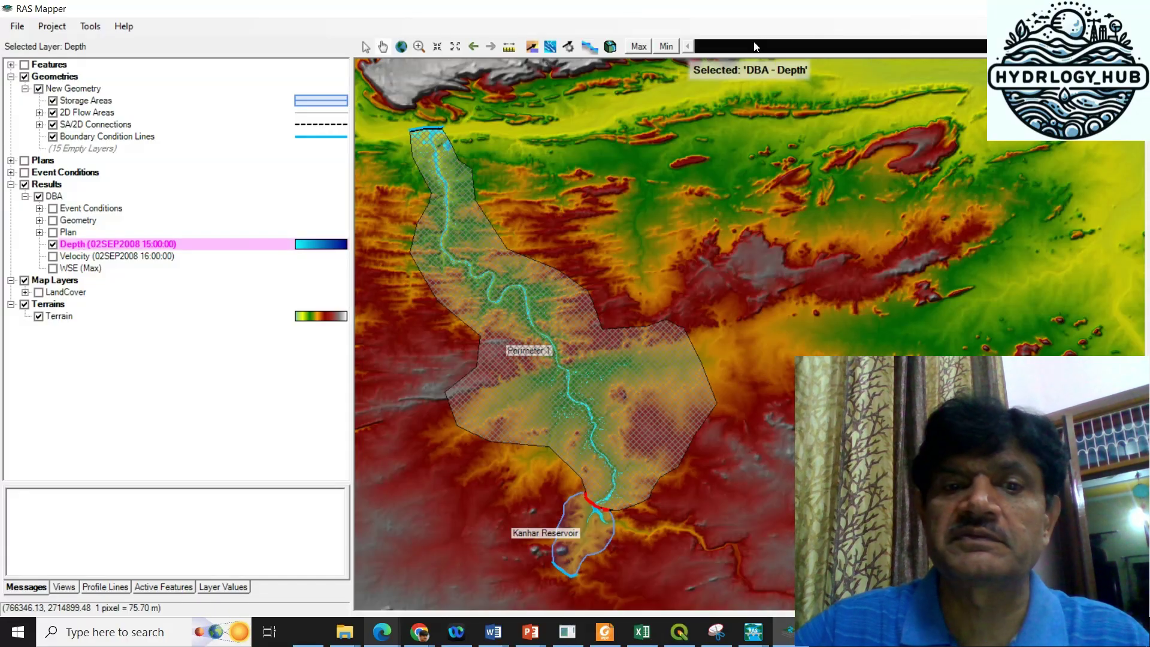
click(717, 45)
click(703, 45)
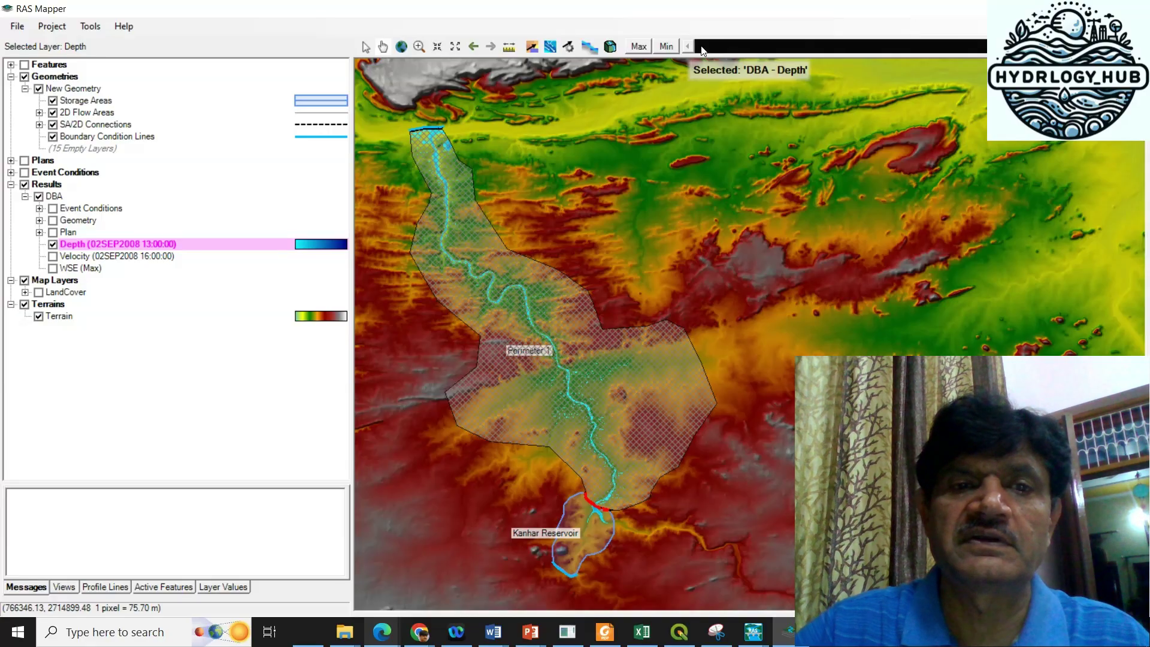
click(701, 45)
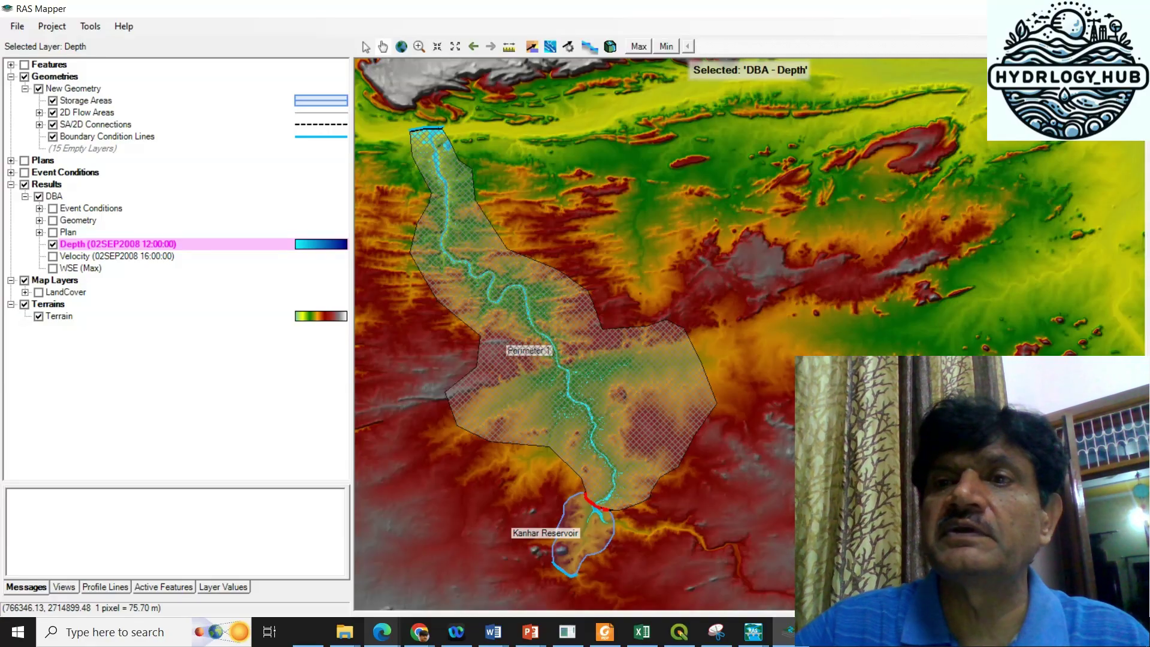
click(765, 53)
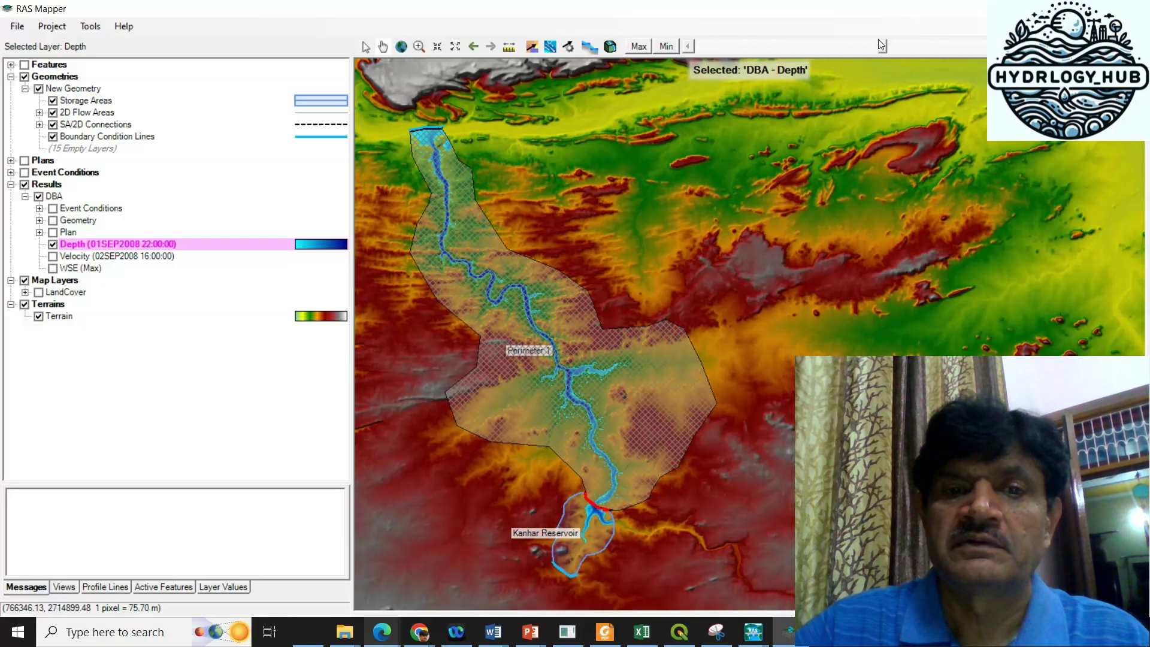
drag(765, 52, 692, 48)
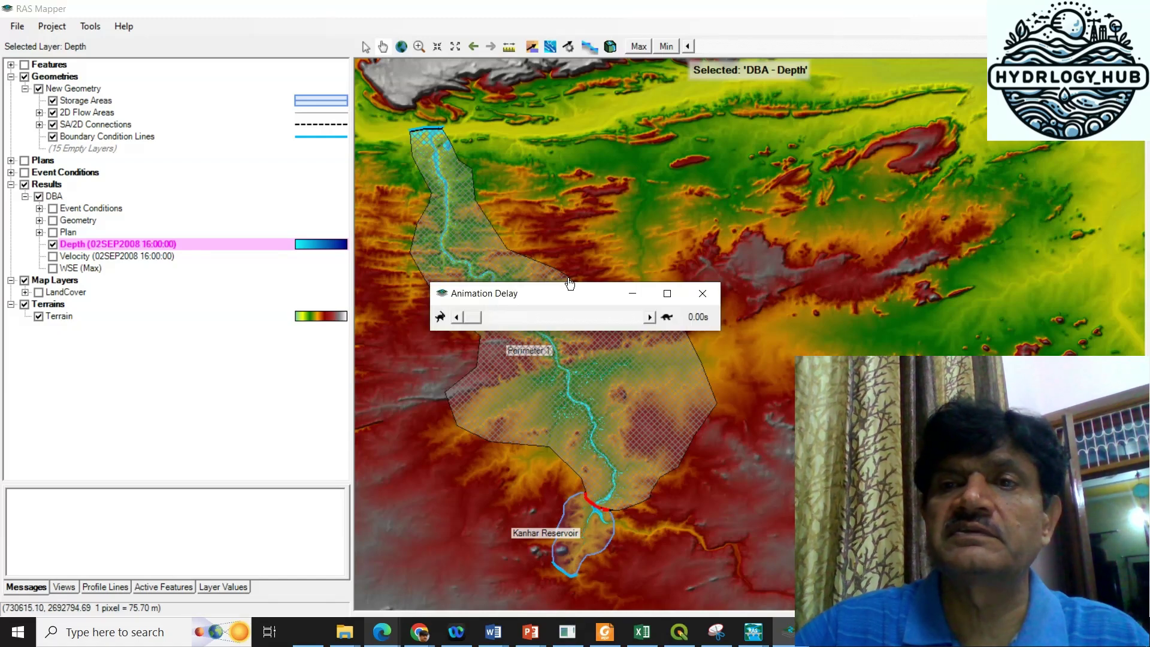
Step: Slow the results animation to a delay of 0.90 s, close the delay setting, and replay the Depth layer
click(649, 318)
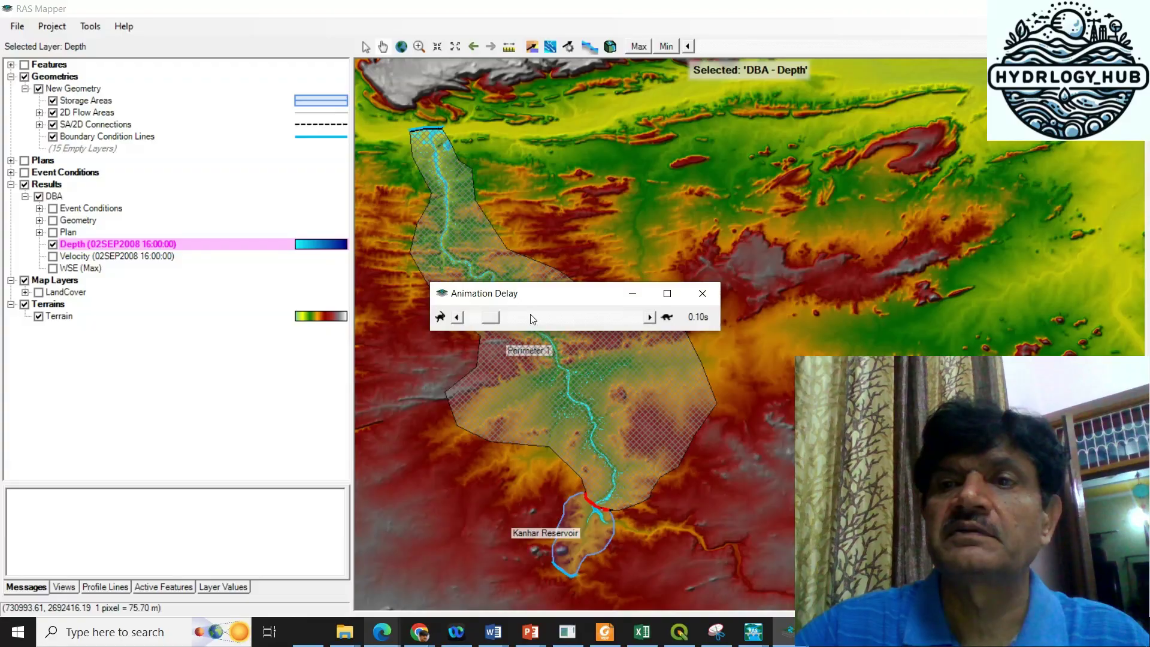
drag(496, 316, 638, 318)
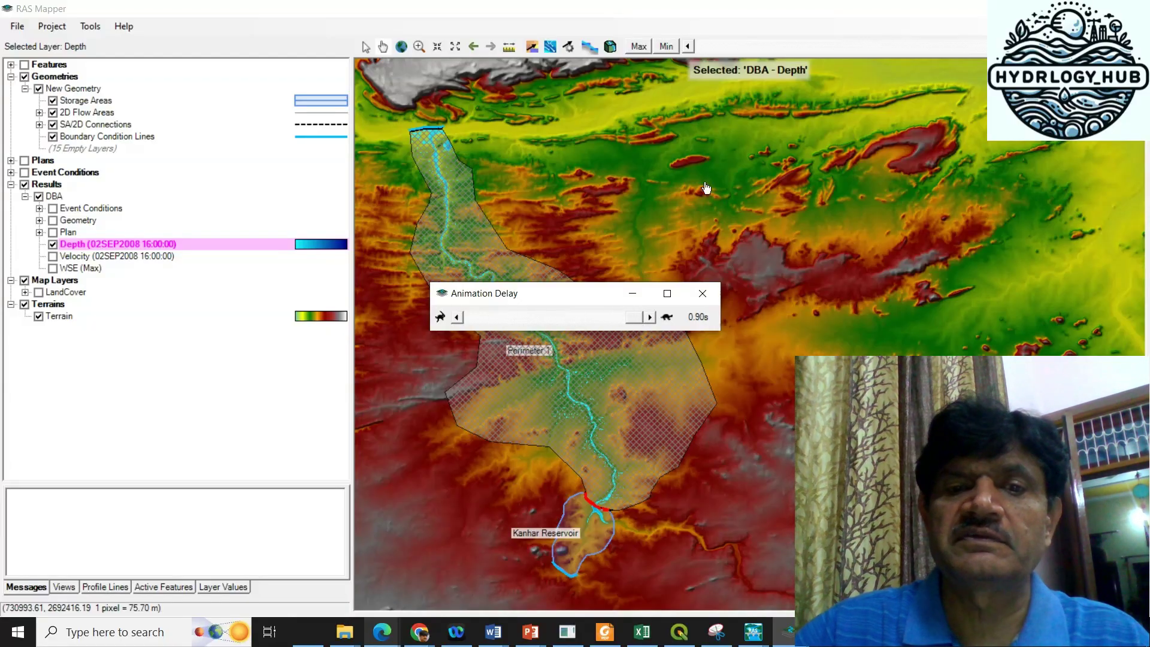
click(901, 7)
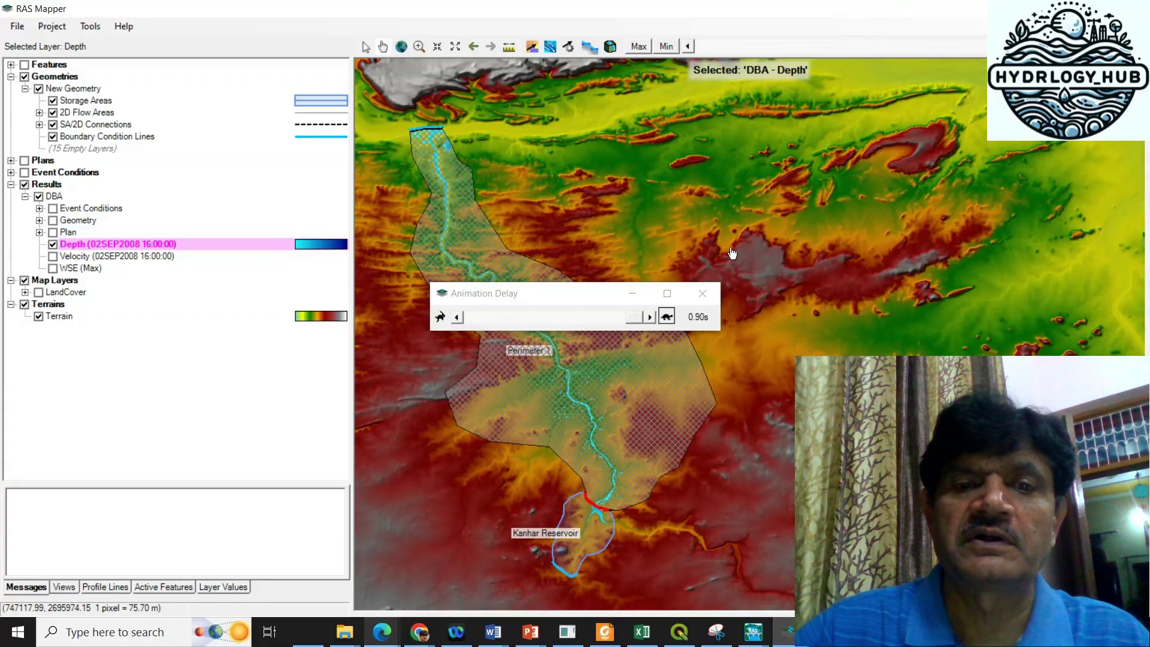
click(702, 294)
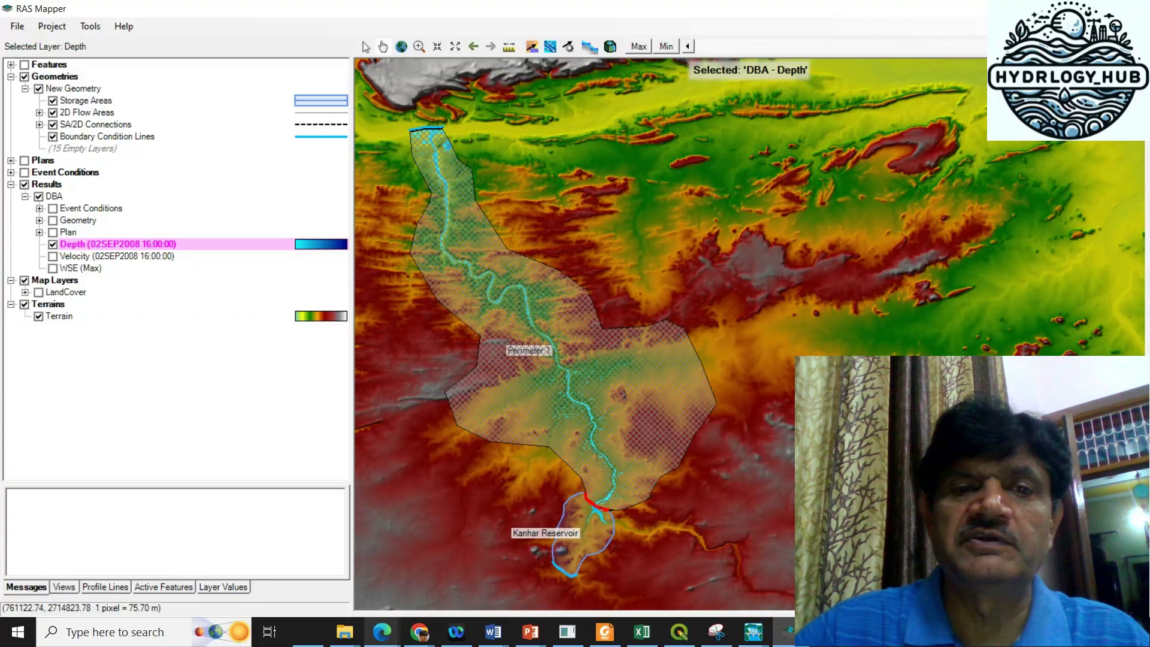
click(701, 44)
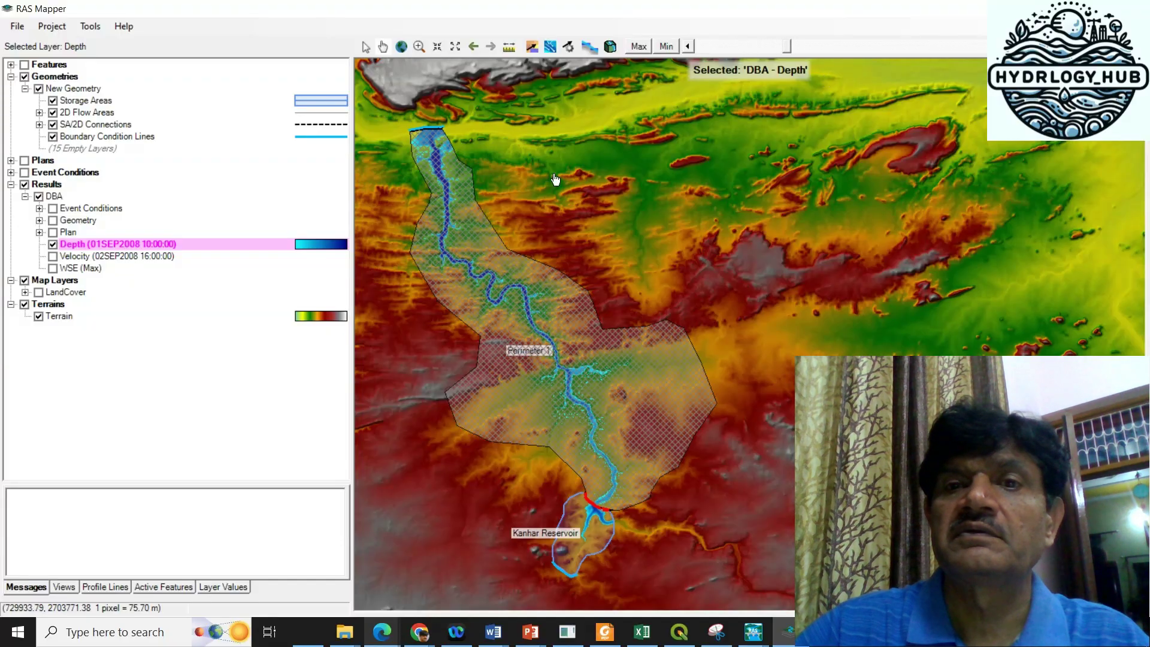
Step: Hide the Depth layer and display the WSE layer of the DBA results instead
click(53, 243)
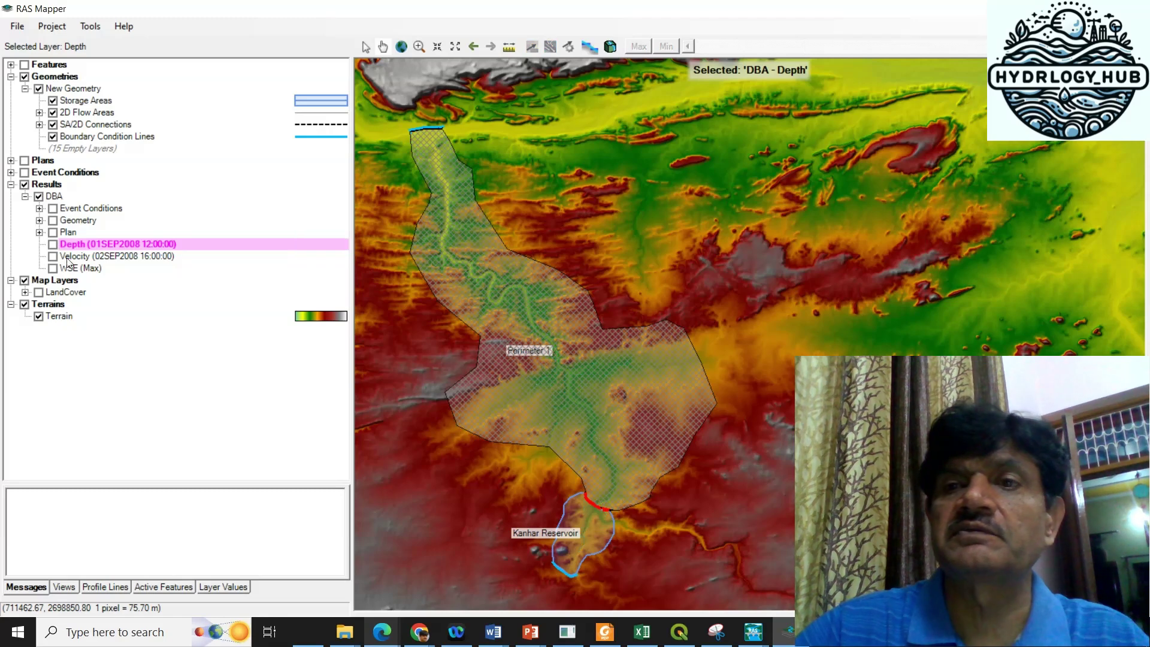
click(71, 268)
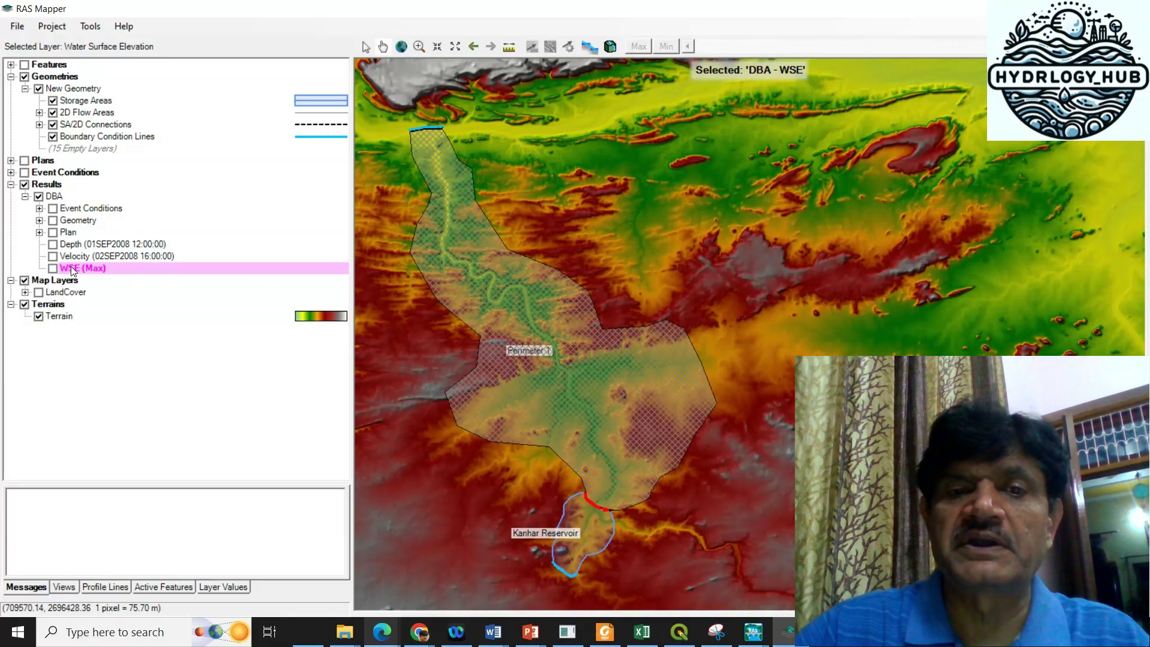
click(53, 268)
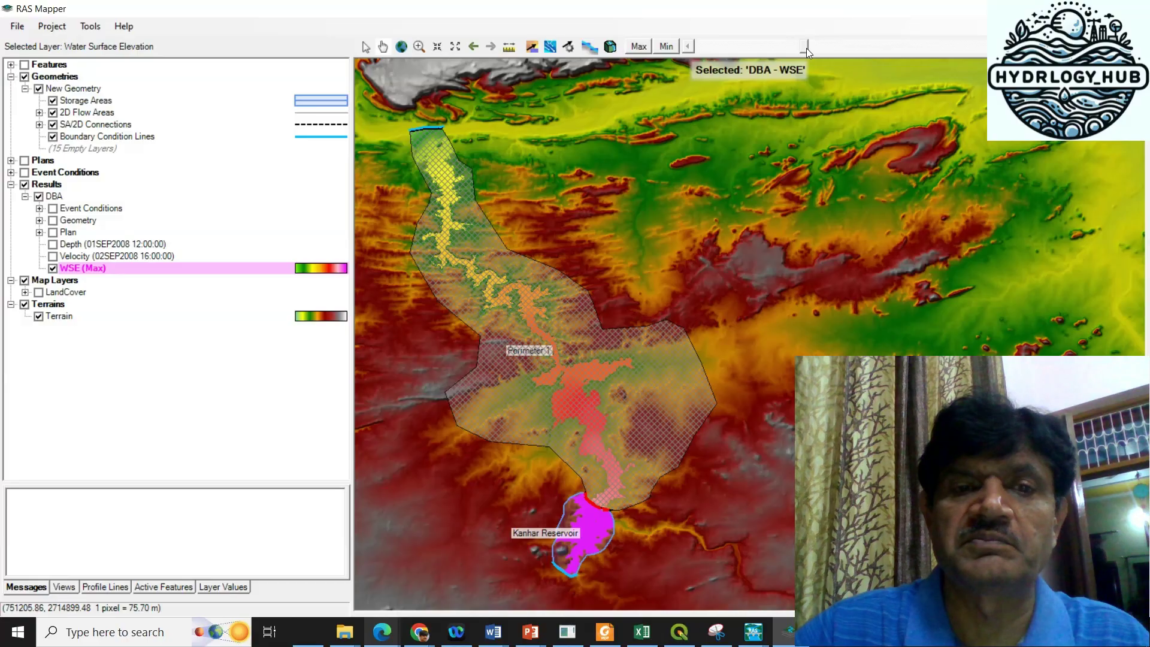
Step: Step the water surface elevation map from 01SEP2008 00:00 to 08:00 to examine how the flood wave travels downstream
drag(806, 49, 699, 47)
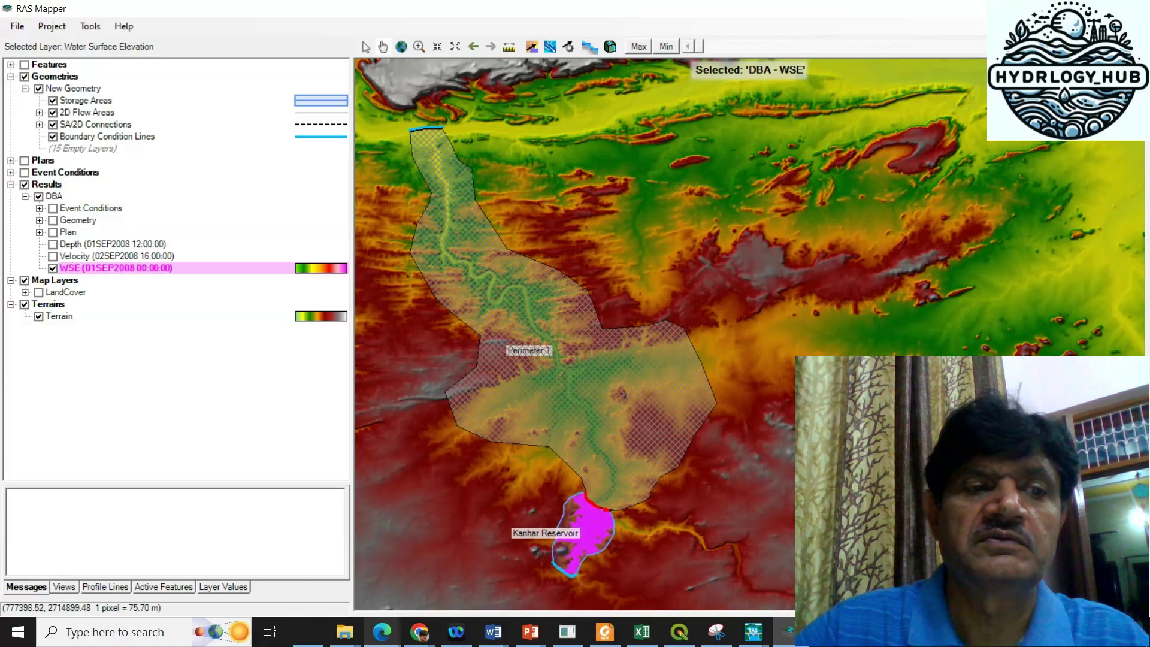
key(Right)
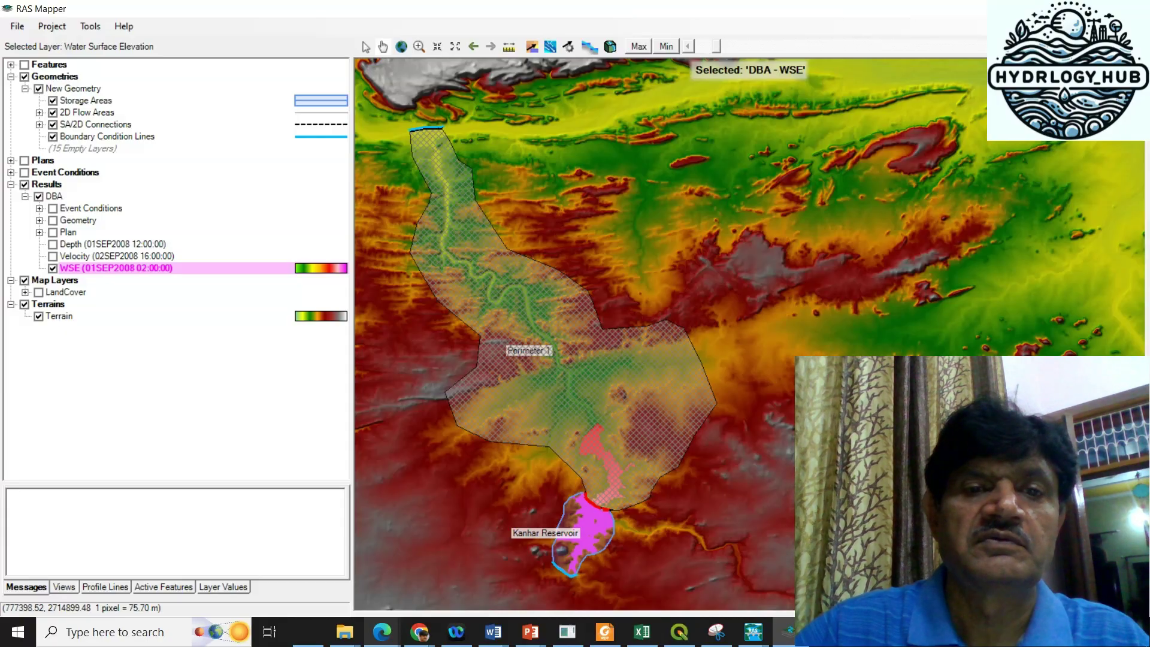
key(Right)
key(Right)
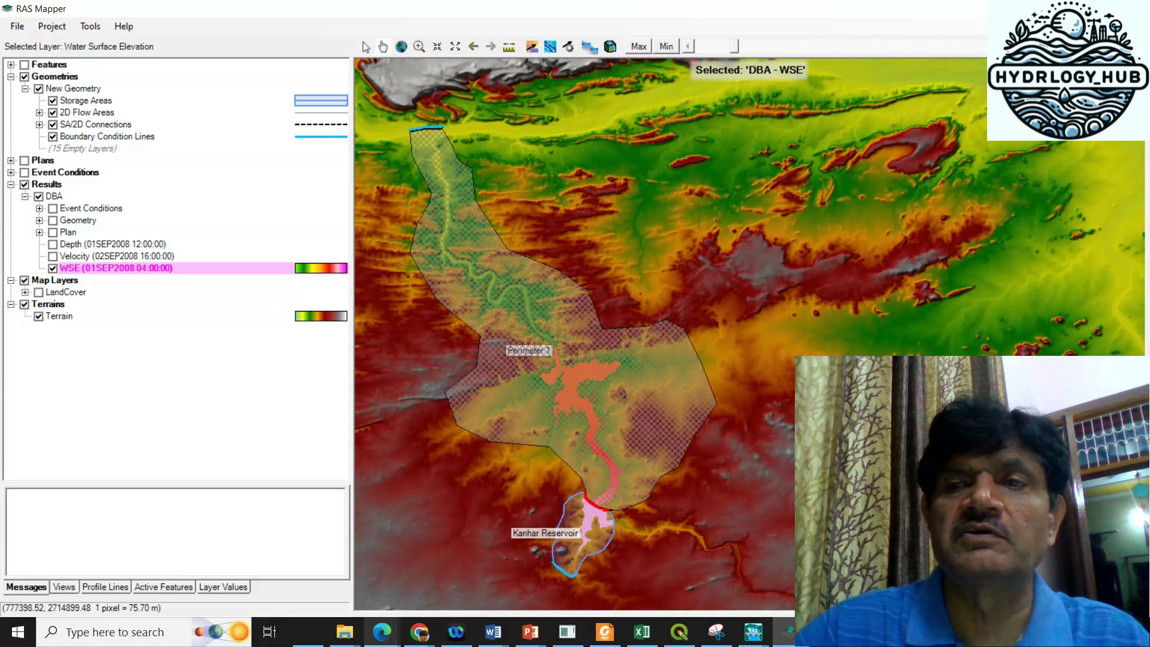
key(Right)
key(Right)
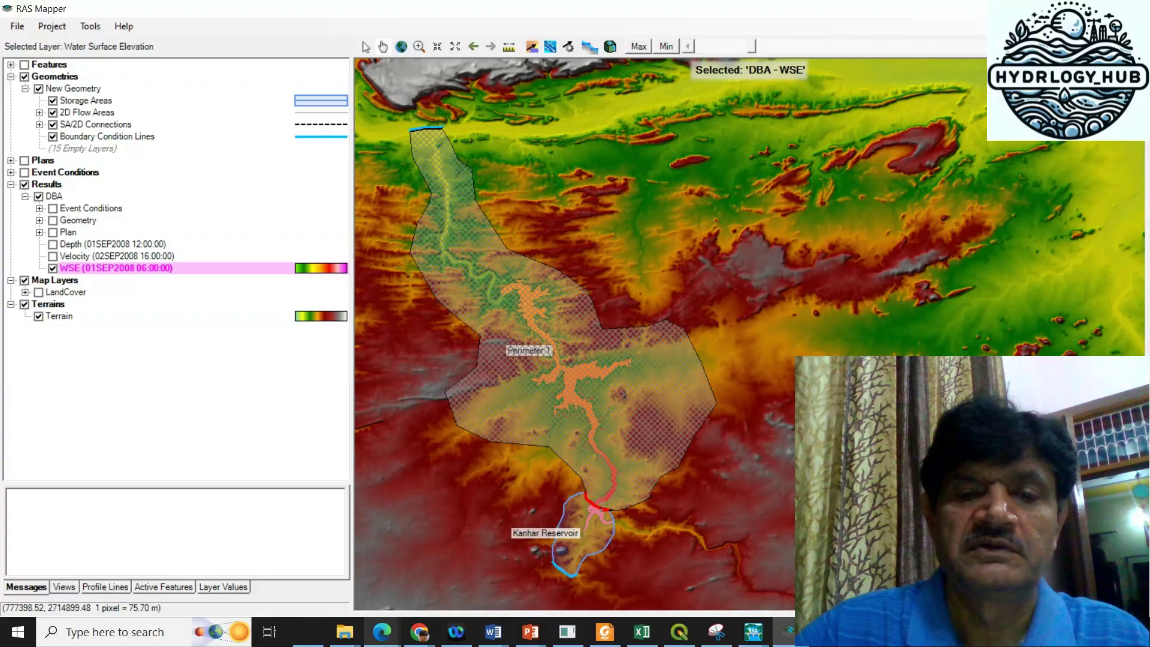
key(Right)
key(Right)
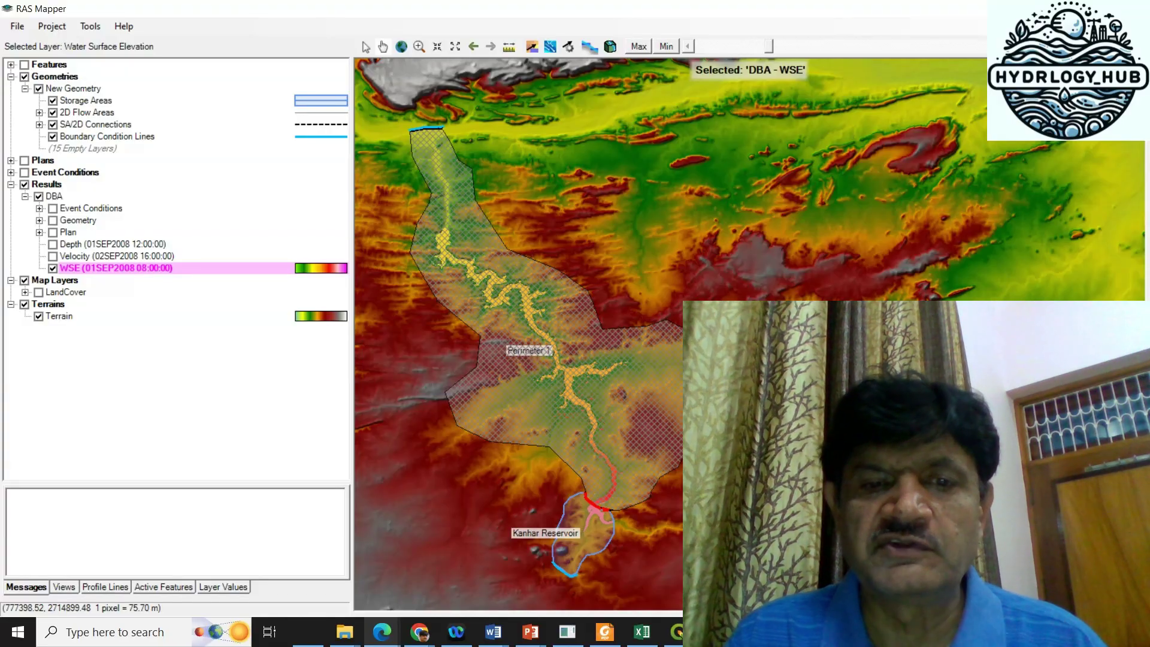